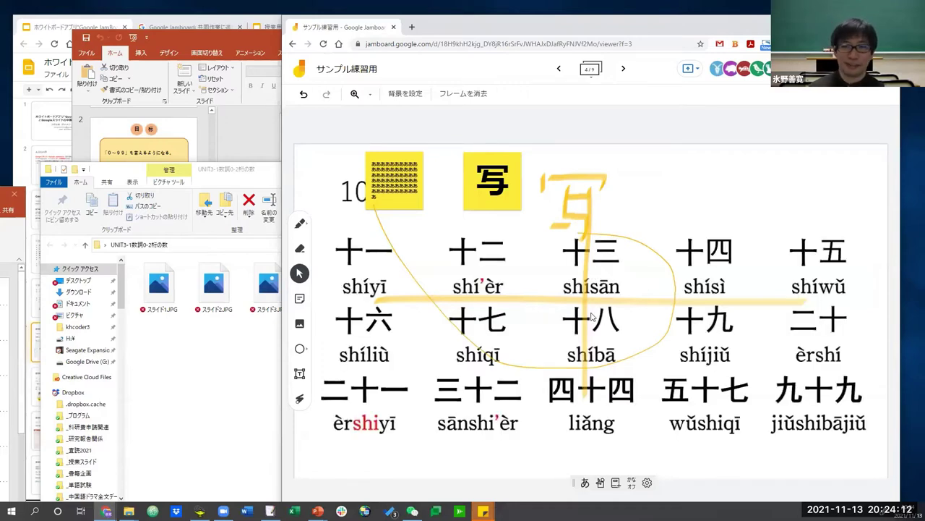
Place the slide folder and PowerPoint beside the board, and check the blank frame's background options
left_click(266, 177)
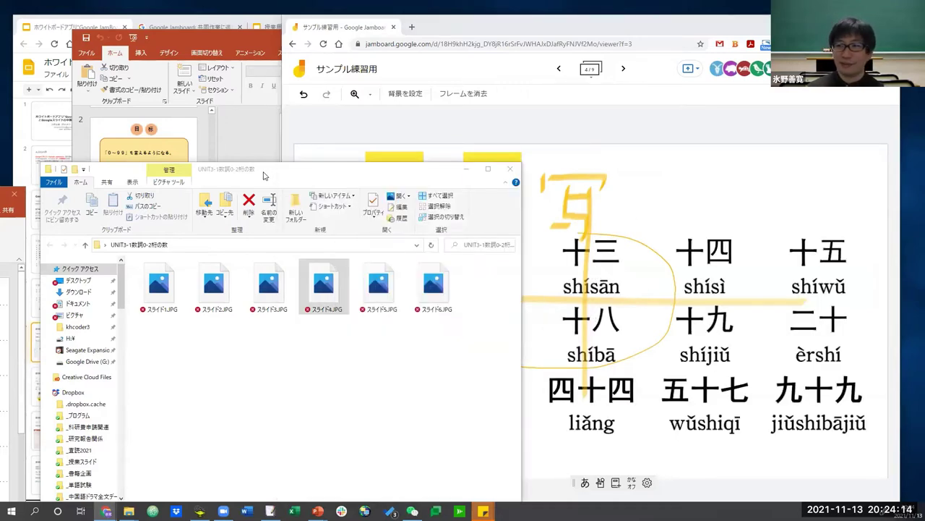
left_click(317, 196)
left_click(623, 68)
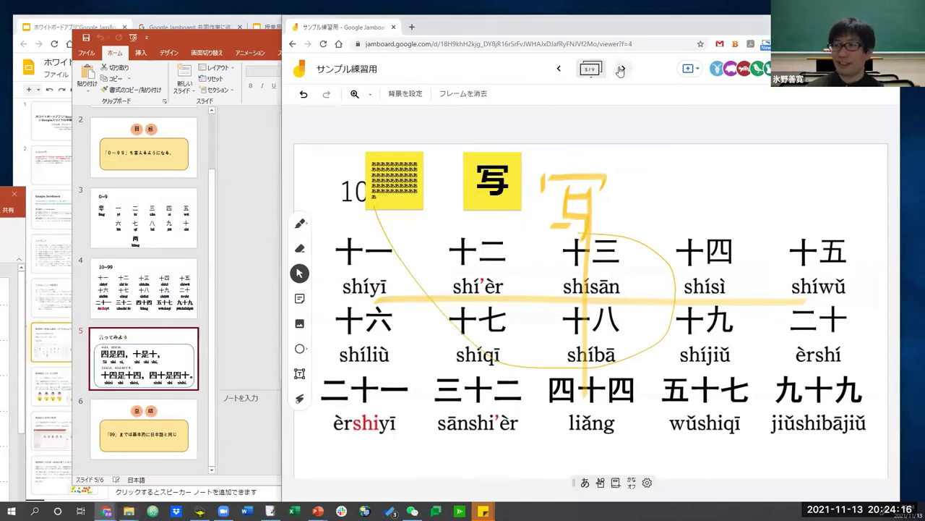
left_click(405, 94)
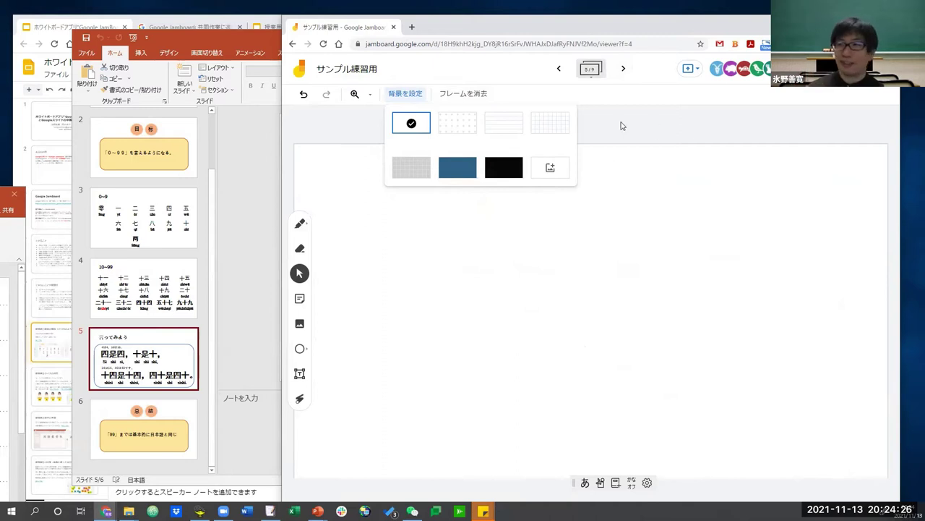
Erase the yellow practice strokes across the frame 4 number grid, keeping the yellow 写
left_click(560, 68)
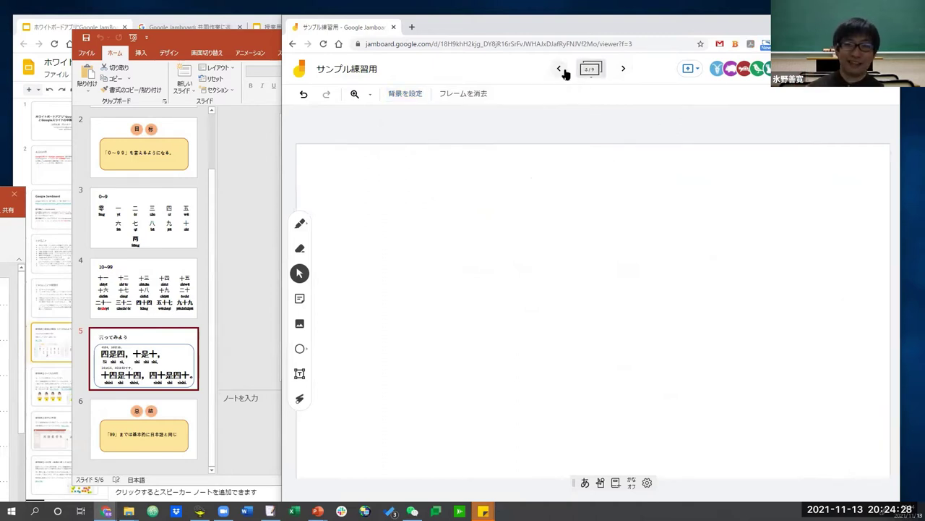
left_click(300, 248)
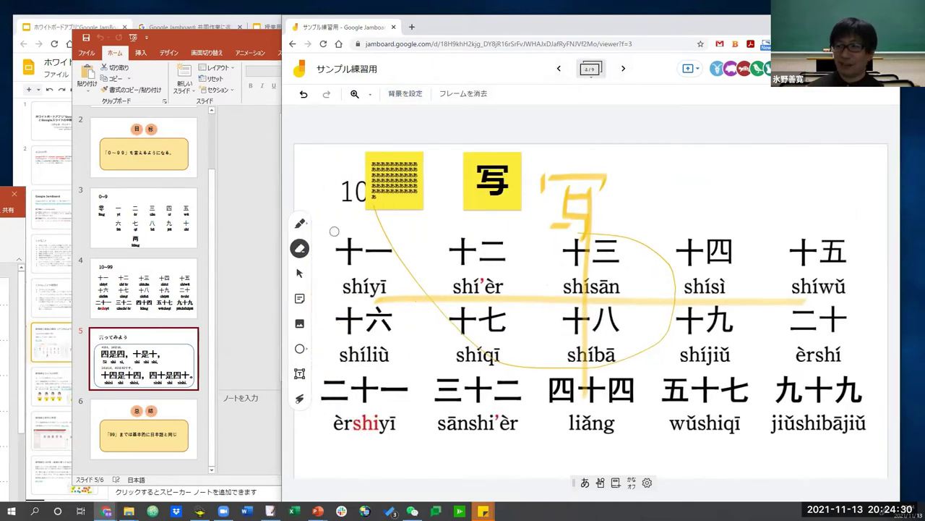
mouse_move(394, 193)
left_mouse_down()
mouse_move(362, 250)
mouse_move(413, 257)
mouse_move(438, 295)
mouse_move(687, 277)
mouse_move(791, 330)
mouse_move(559, 344)
mouse_move(553, 331)
left_mouse_up()
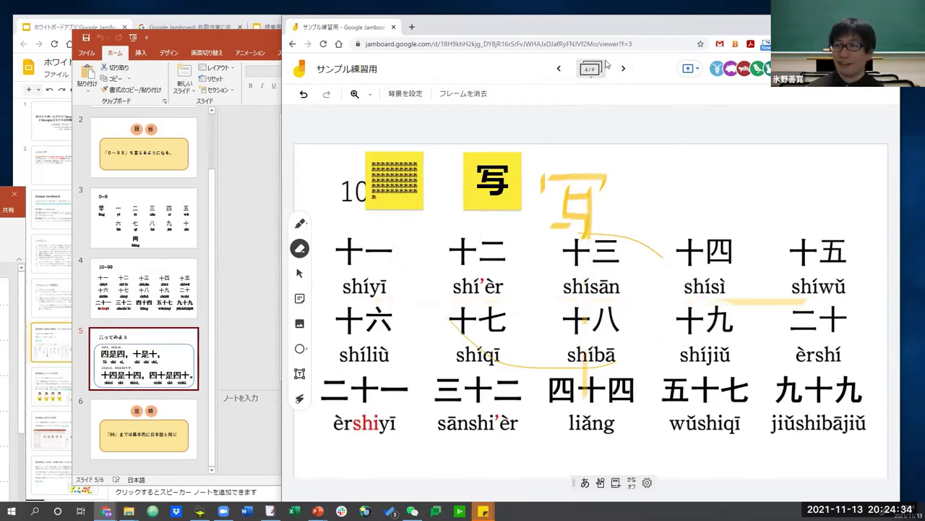
Page through the frames, erase the yellow curve under shíqī, and bring Google Slides forward
left_click(561, 69)
left_click(561, 69)
left_click(560, 68)
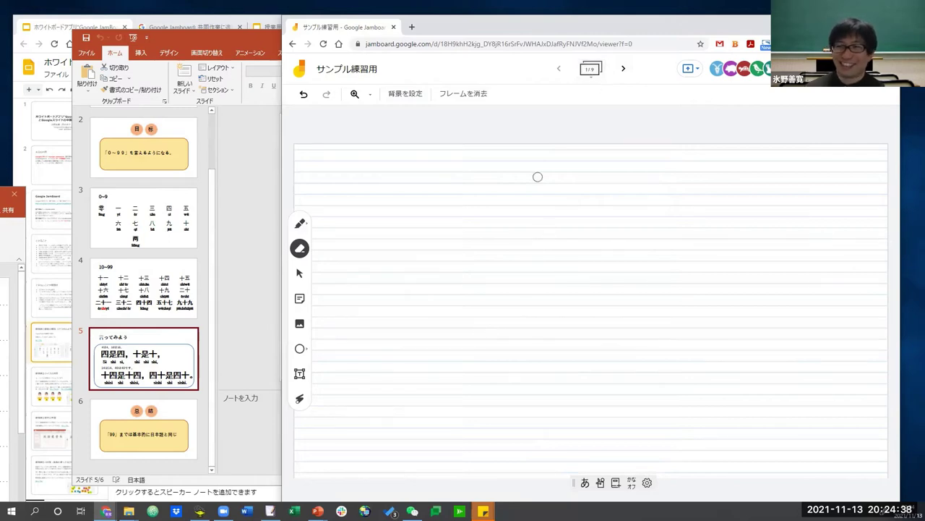
left_click(622, 69)
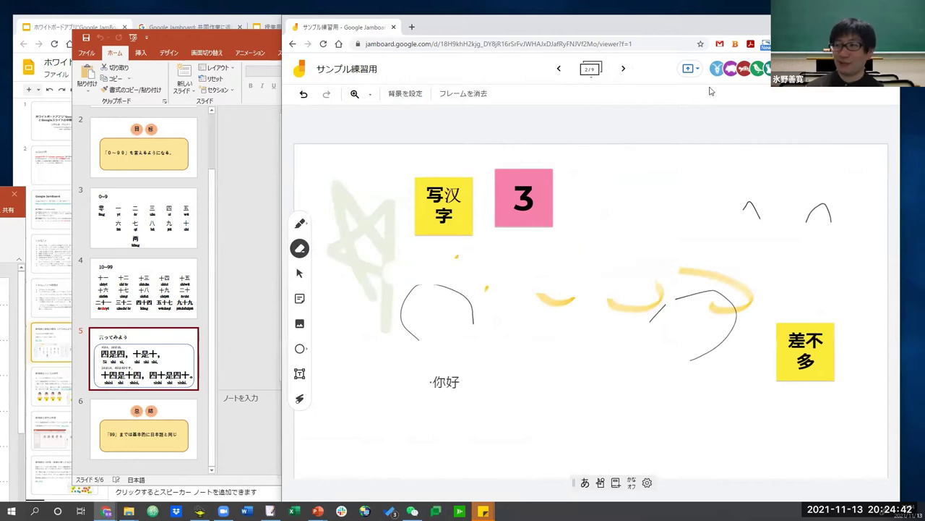
left_click(622, 69)
left_click(623, 70)
left_click(623, 69)
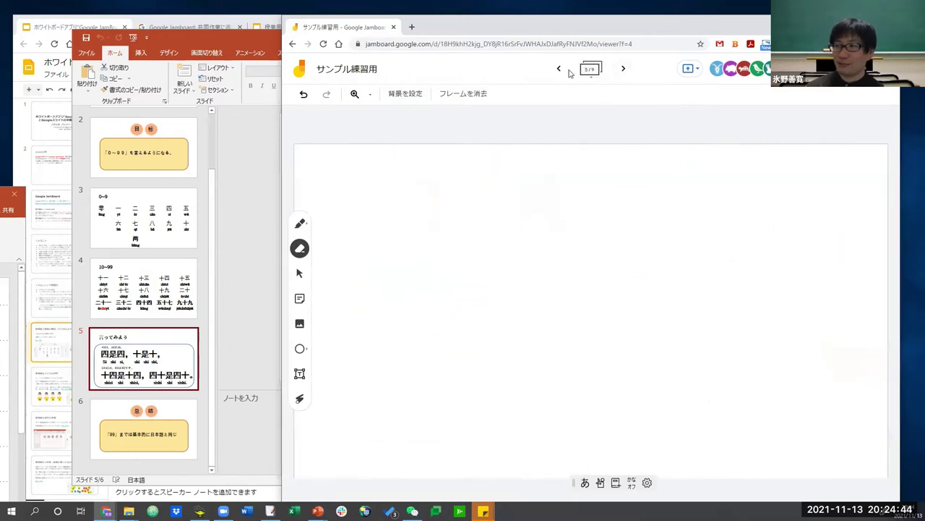
left_click_drag(510, 339, 469, 368)
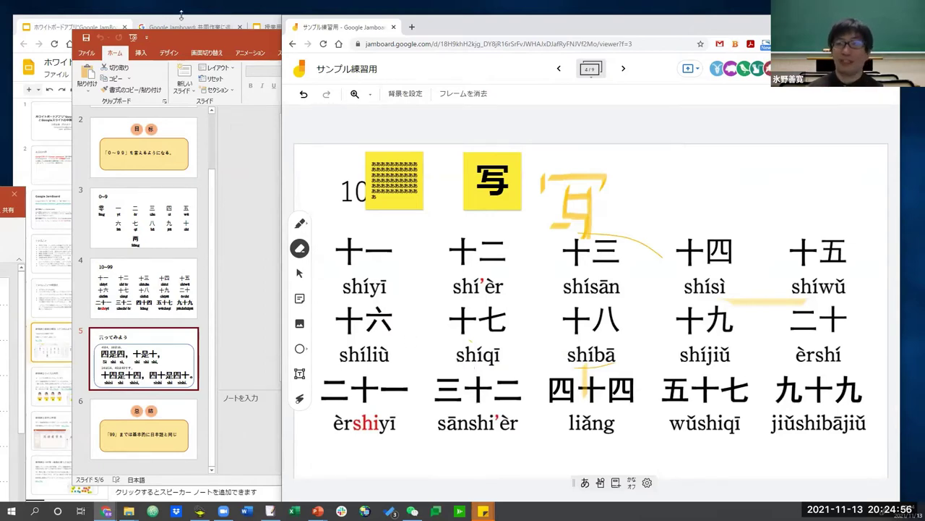
left_click(64, 30)
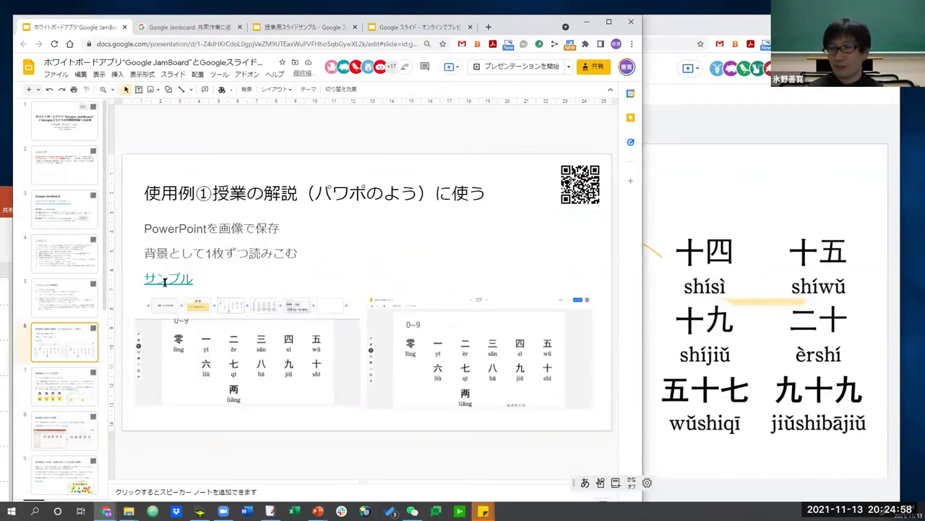
Follow the サンプル link to the 数字の学習スライド board and copy its share link
left_click(165, 281)
left_click(202, 311)
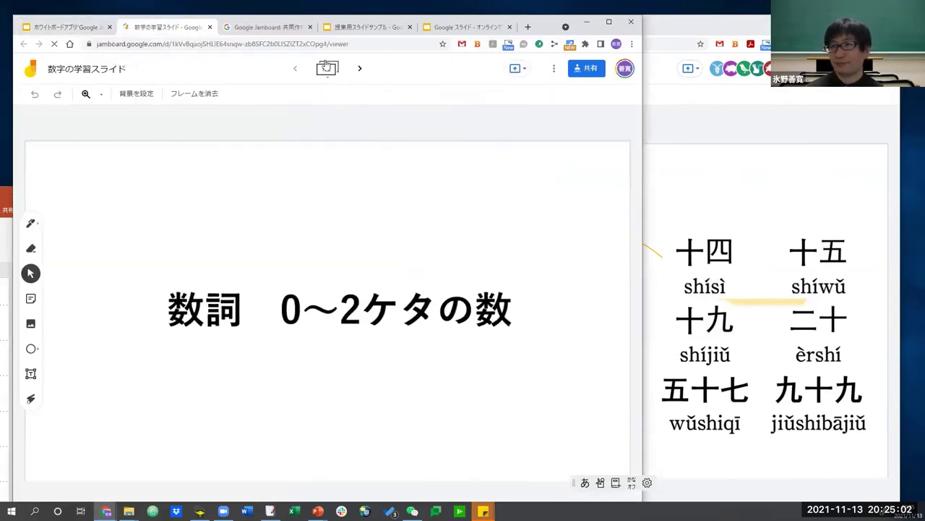
left_click(577, 68)
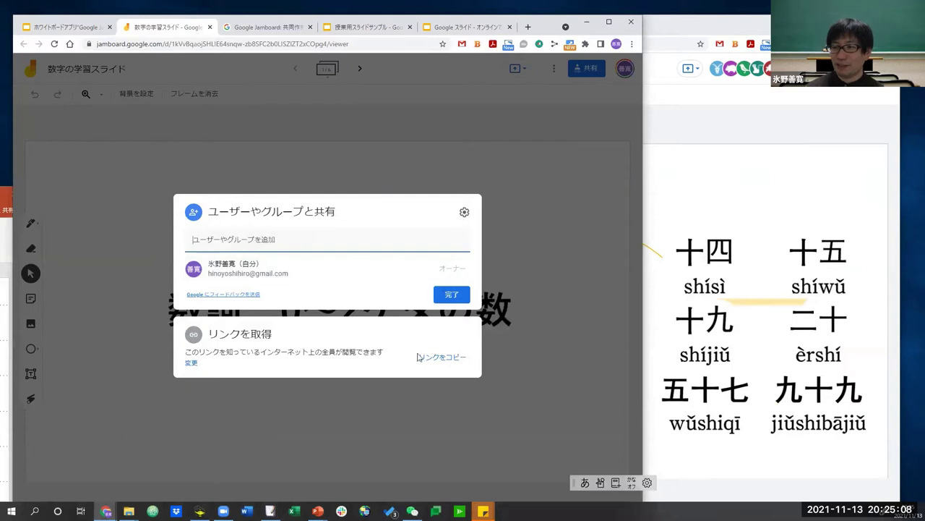
left_click(441, 357)
left_click(459, 191)
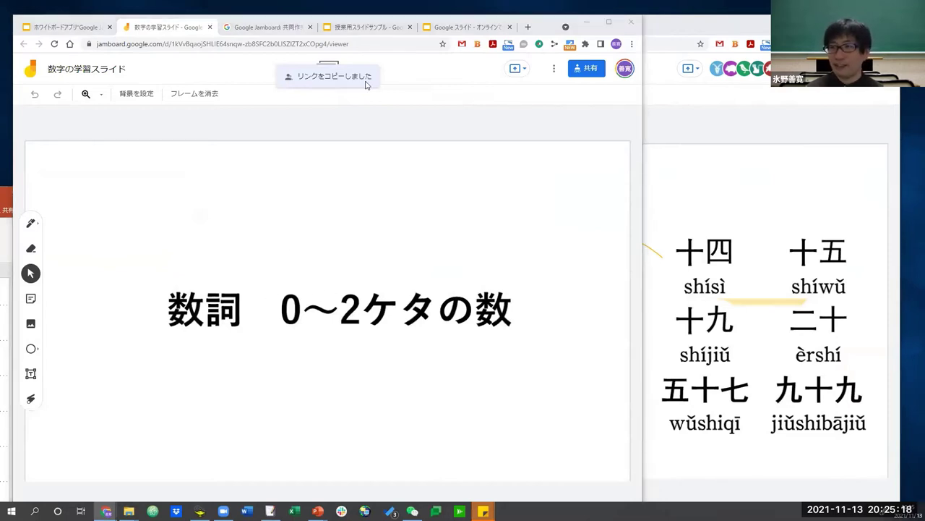
Move the board window down and right to reveal PowerPoint
left_click(557, 33)
left_click_drag(550, 38, 587, 35)
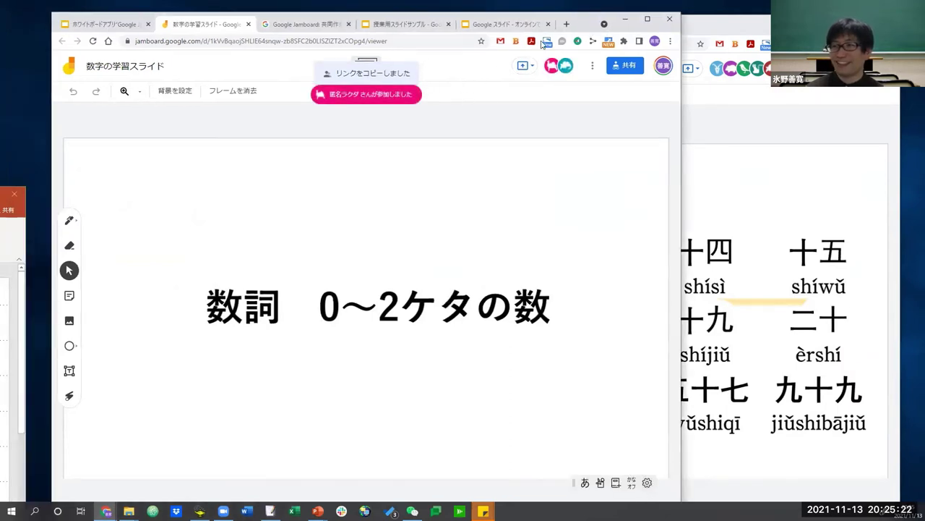
left_click_drag(578, 32, 605, 87)
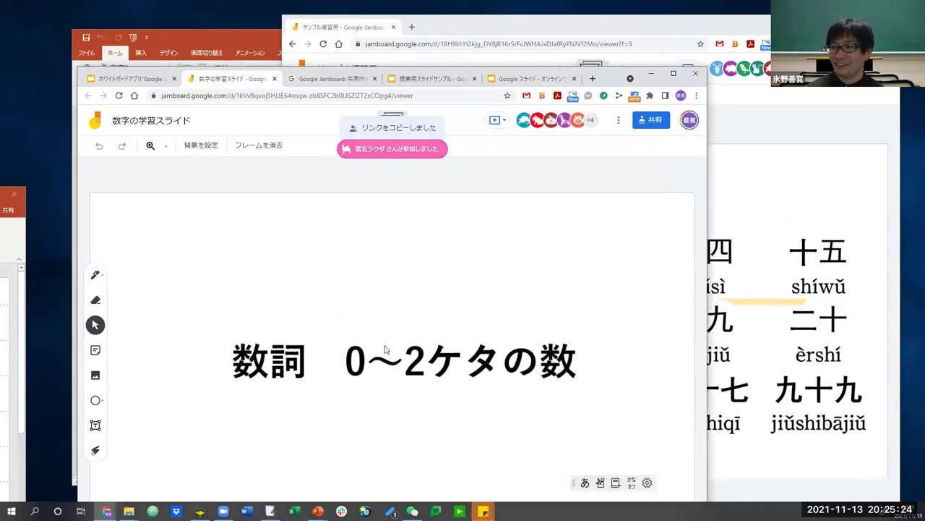
Go through the frame thumbnails to the 10~99 numbers frame
left_click(407, 119)
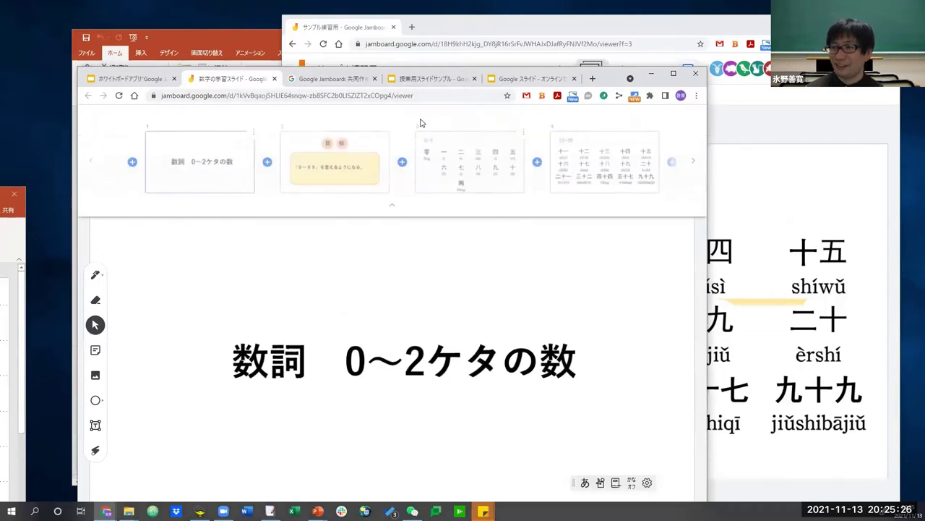
left_click(332, 161)
left_click(479, 159)
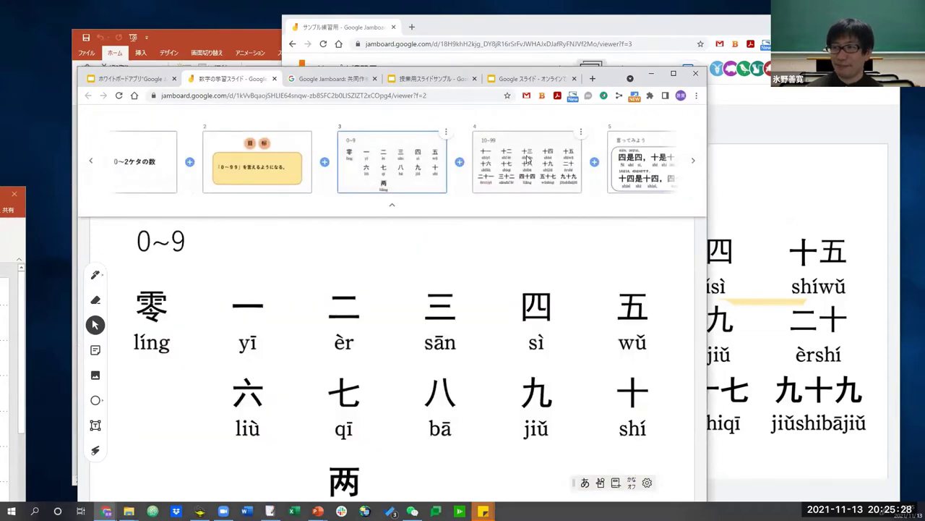
left_click(528, 160)
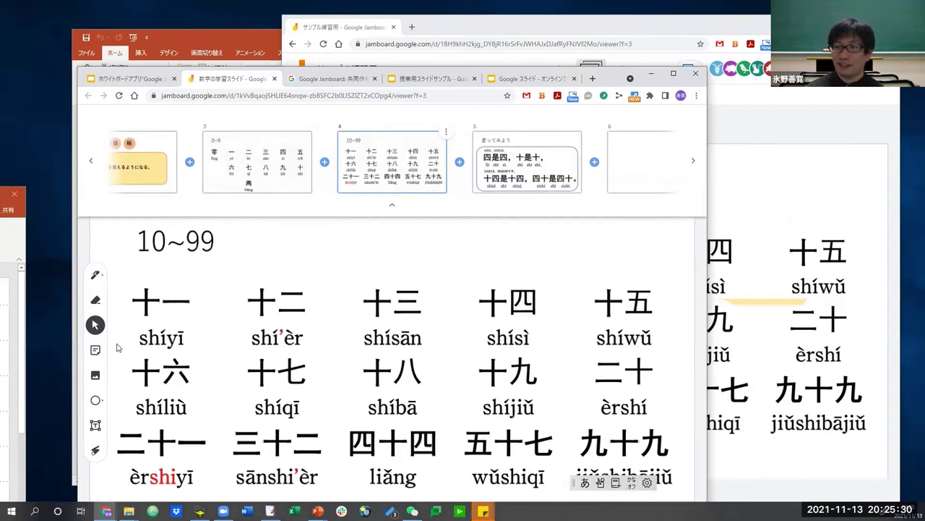
Circle 十一, 十二, 十三 and 十九 and underline shíjiǔ with the laser pointer
left_click(95, 450)
mouse_move(258, 269)
left_mouse_down()
mouse_move(293, 329)
mouse_move(274, 355)
mouse_move(284, 351)
left_mouse_up()
left_click_drag(393, 352, 397, 342)
left_click_drag(486, 409, 517, 409)
left_click_drag(454, 379, 459, 371)
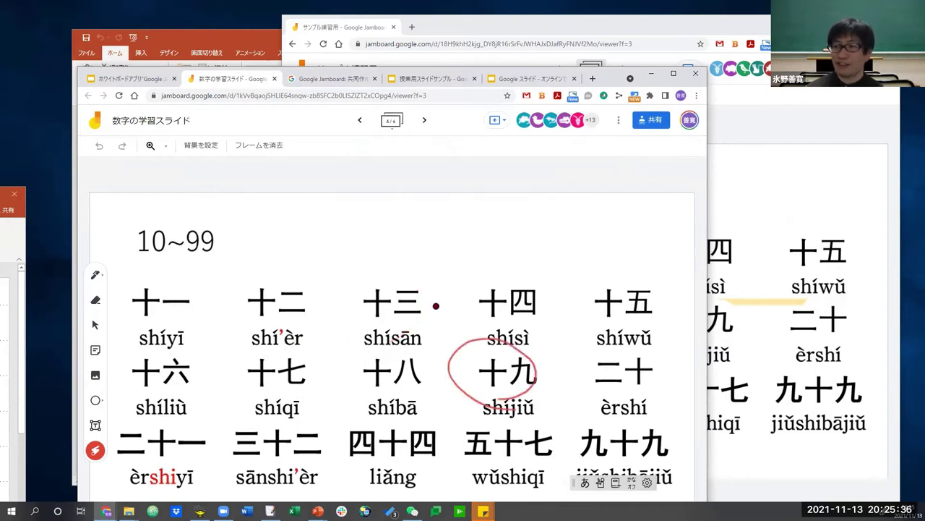
left_click_drag(616, 67, 624, 33)
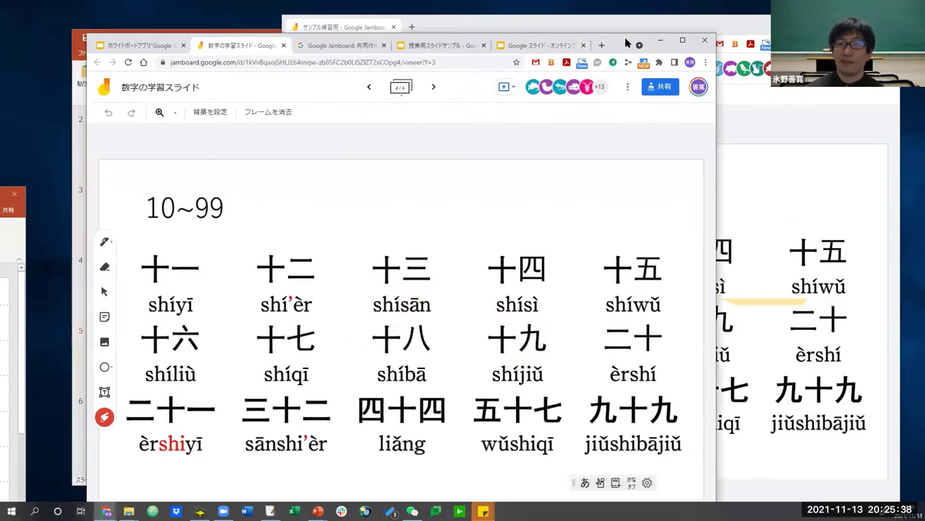
mouse_move(205, 313)
left_mouse_down()
mouse_move(224, 275)
mouse_move(323, 268)
mouse_move(347, 252)
mouse_move(230, 319)
left_mouse_up()
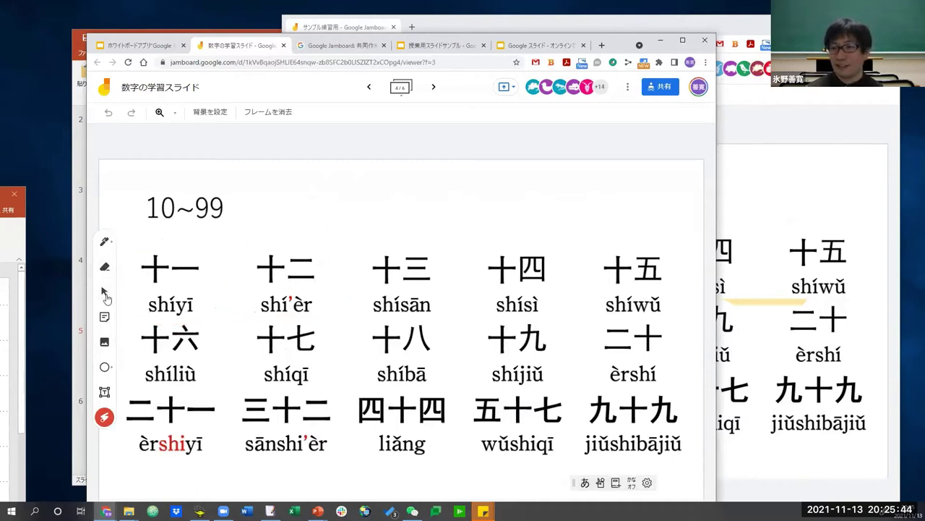
Scribble over shí'èr with the marker pen, then erase the scribble
left_click(105, 242)
left_click(106, 243)
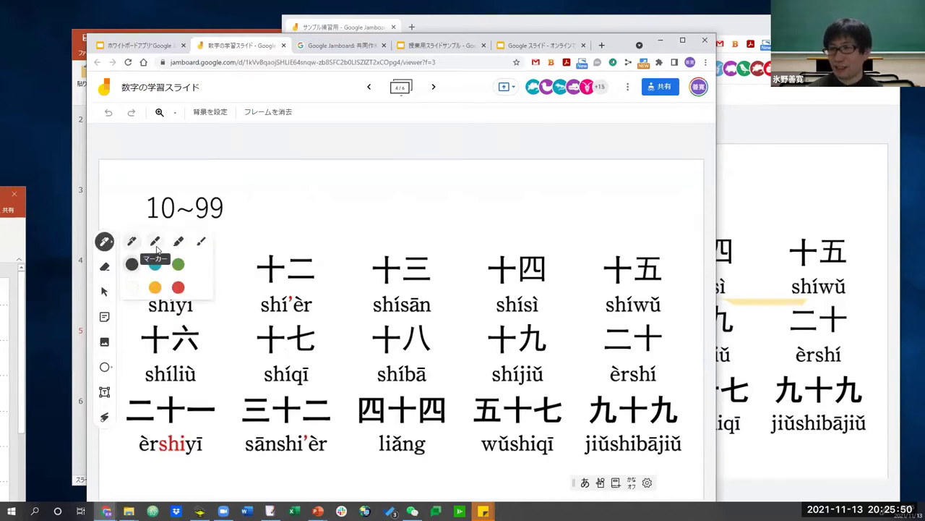
left_click(156, 246)
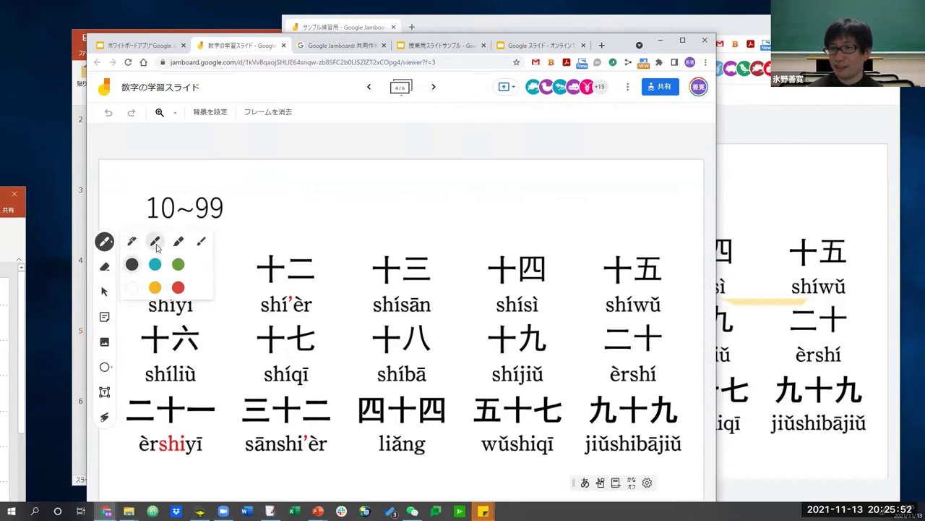
mouse_move(275, 304)
left_mouse_down()
mouse_move(293, 302)
mouse_move(266, 303)
mouse_move(317, 300)
mouse_move(238, 307)
mouse_move(340, 309)
mouse_move(253, 302)
left_mouse_up()
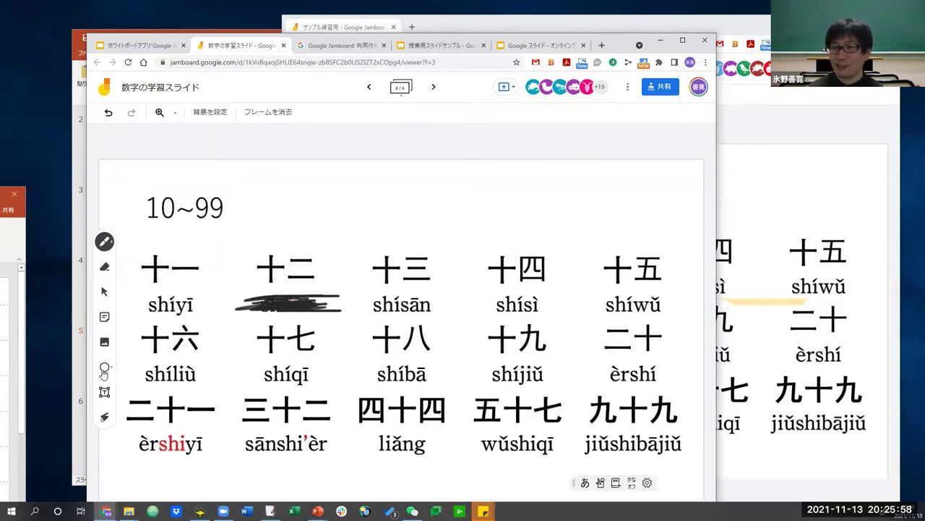
left_click(104, 266)
mouse_move(314, 303)
left_mouse_down()
mouse_move(347, 301)
mouse_move(276, 301)
mouse_move(287, 314)
left_mouse_up()
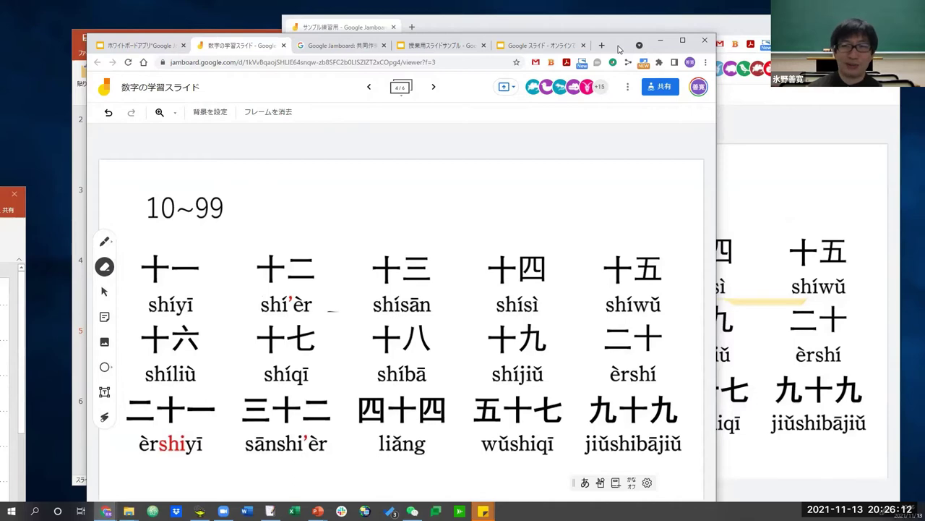
left_click_drag(596, 50, 697, 64)
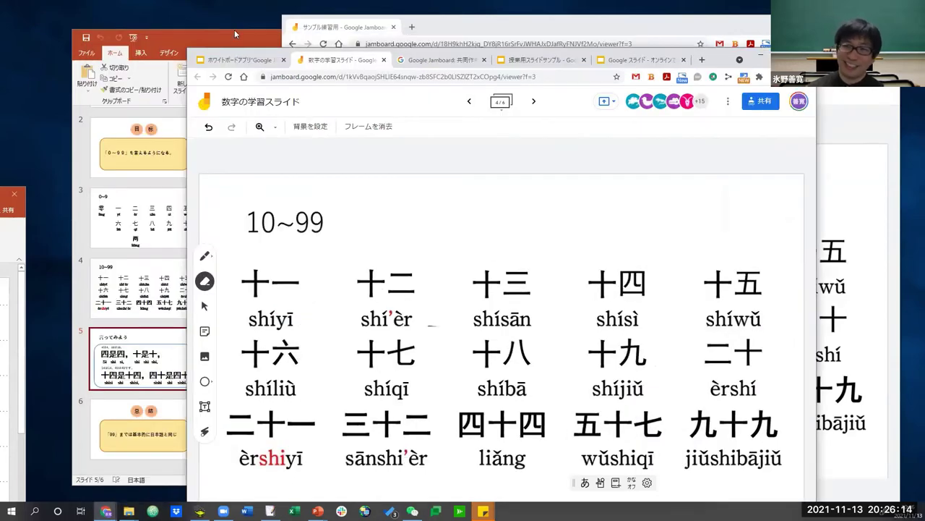
Show slide 7, the quiz answers slide, in the Google Slides presentation
left_click(234, 30)
key("alt+Tab")
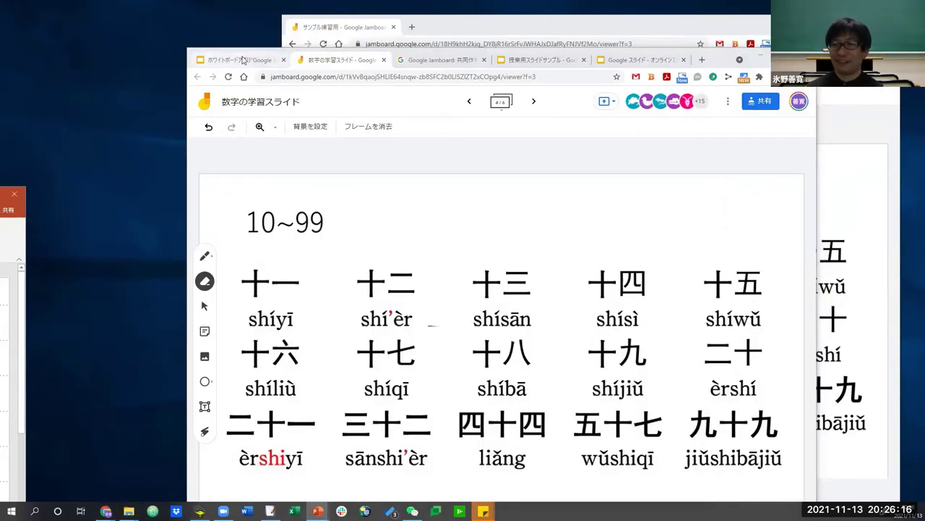
left_click(231, 59)
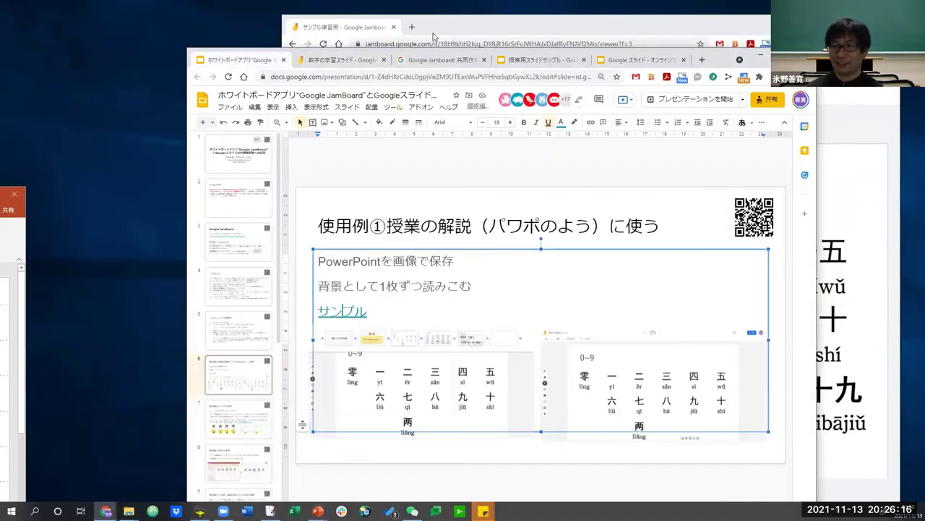
left_click(246, 420)
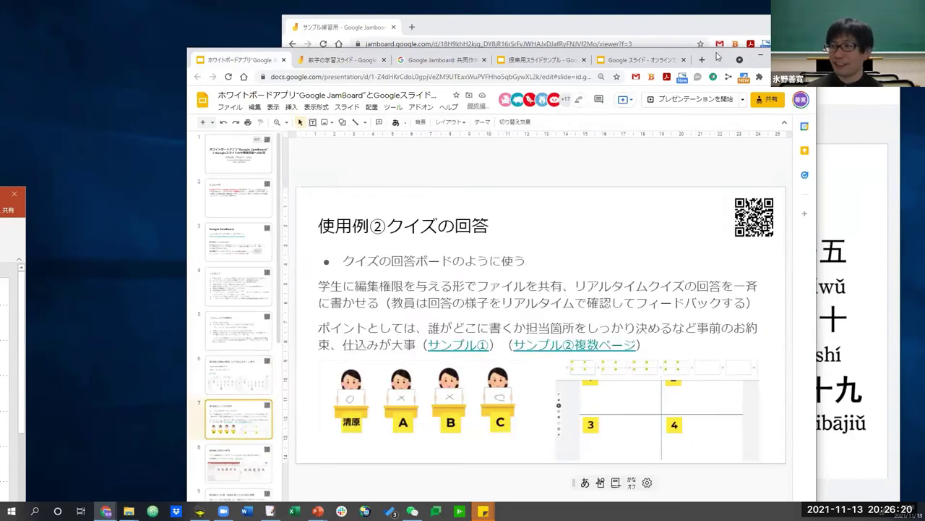
left_click_drag(723, 59, 615, 40)
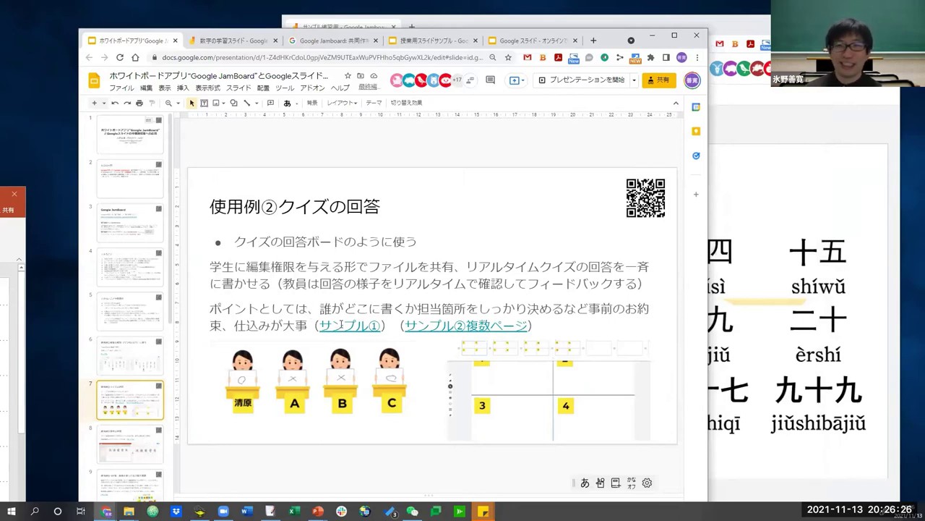
Open the サンプル① クイズ board and the サンプル②複数ページ board, then view the クイズ board
left_click(344, 325)
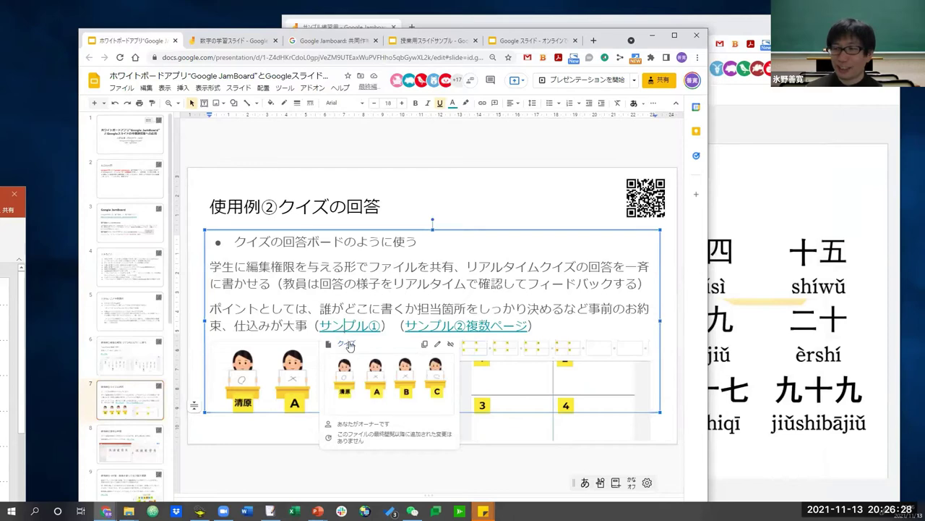
left_click(347, 344)
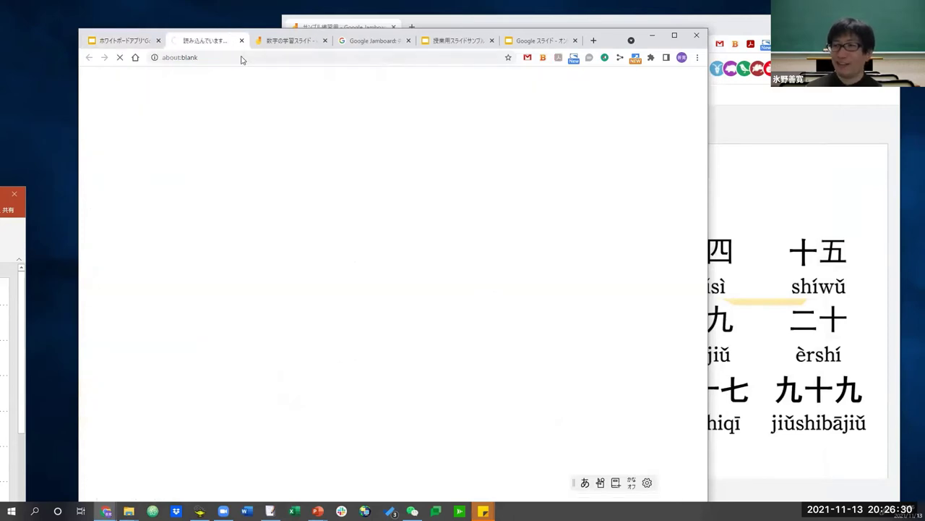
left_click(138, 45)
left_click(434, 324)
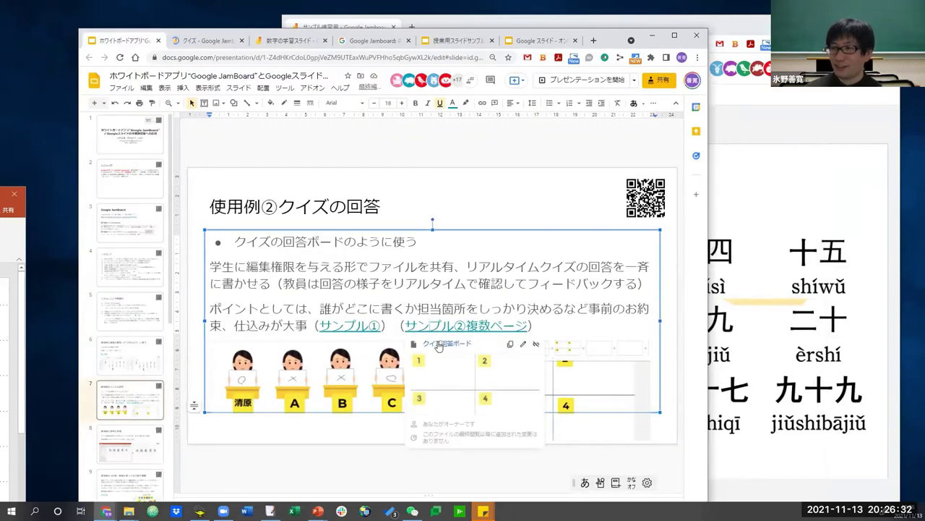
left_click(437, 344)
left_click(250, 42)
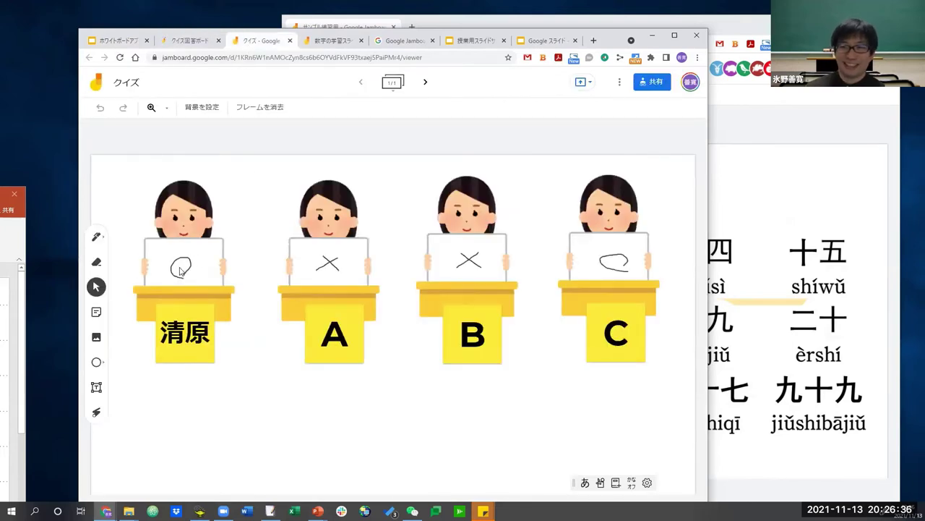
Erase the ○ and × marks from the 清原, A, B and C answer boards
left_click(97, 262)
mouse_move(191, 260)
left_mouse_down()
mouse_move(177, 256)
mouse_move(181, 272)
mouse_move(190, 263)
left_mouse_up()
mouse_move(345, 267)
left_mouse_down()
mouse_move(321, 257)
mouse_move(354, 266)
mouse_move(484, 257)
mouse_move(490, 269)
mouse_move(698, 278)
left_mouse_up()
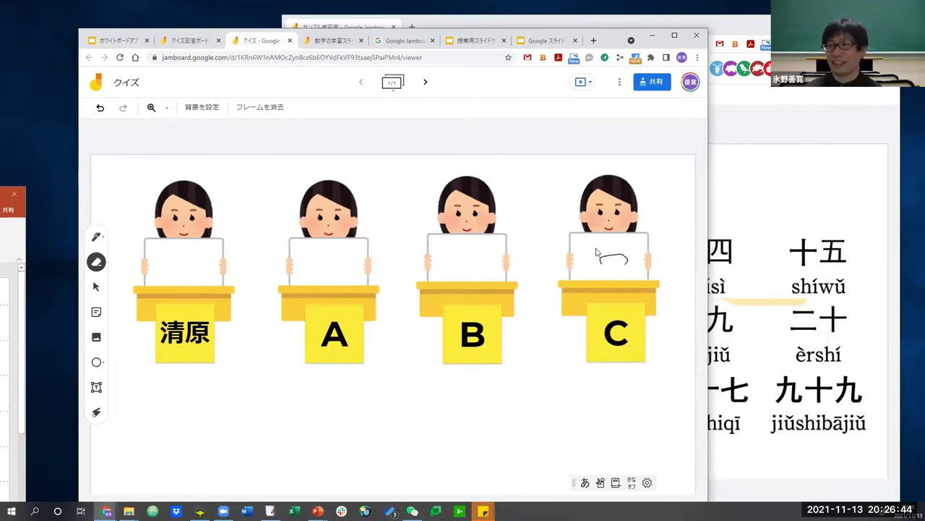
left_click_drag(631, 255, 628, 265)
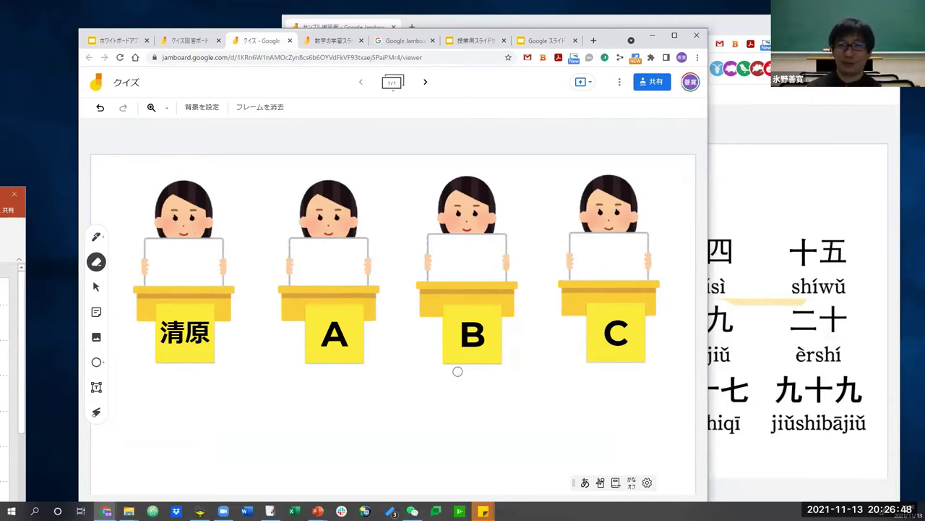
Write 你好 on A's whiteboard with the pen, then go to クイズ回答ボード
left_click(97, 238)
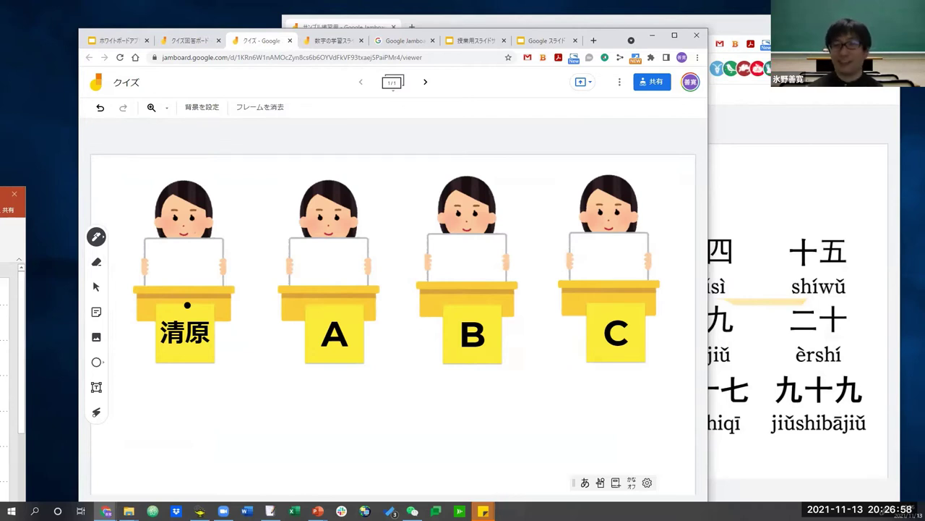
mouse_move(313, 246)
left_mouse_down()
mouse_move(301, 280)
mouse_move(319, 253)
mouse_move(310, 281)
mouse_move(336, 266)
mouse_move(329, 273)
mouse_move(342, 246)
mouse_move(351, 256)
mouse_move(345, 281)
mouse_move(365, 268)
left_mouse_up()
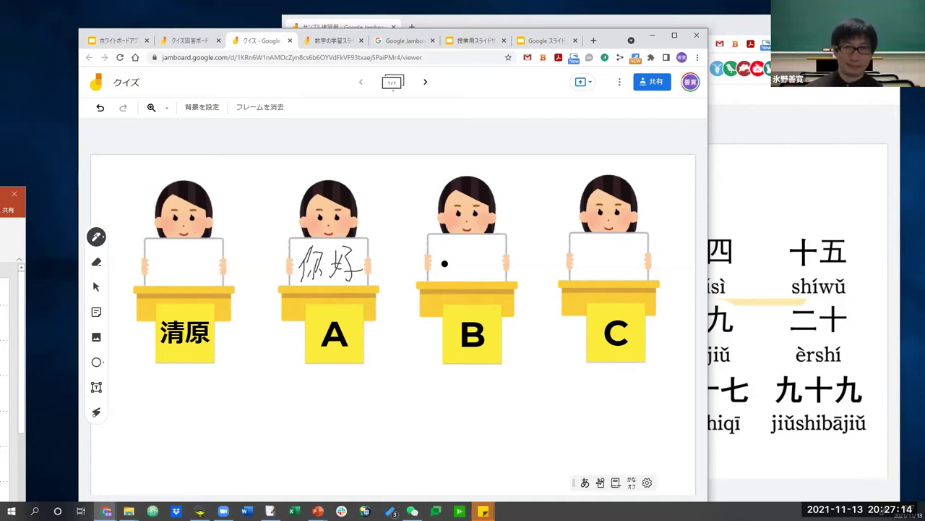
left_click(186, 41)
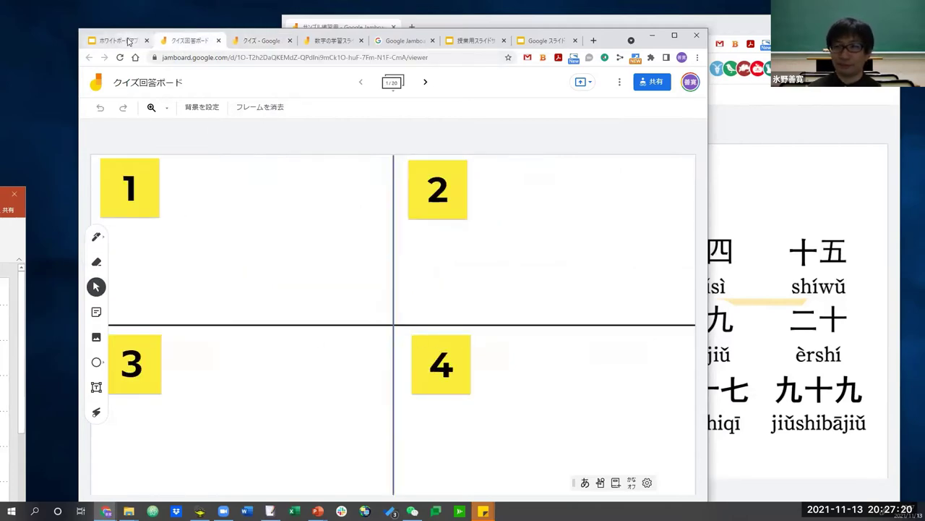
left_click(124, 40)
left_click(464, 326)
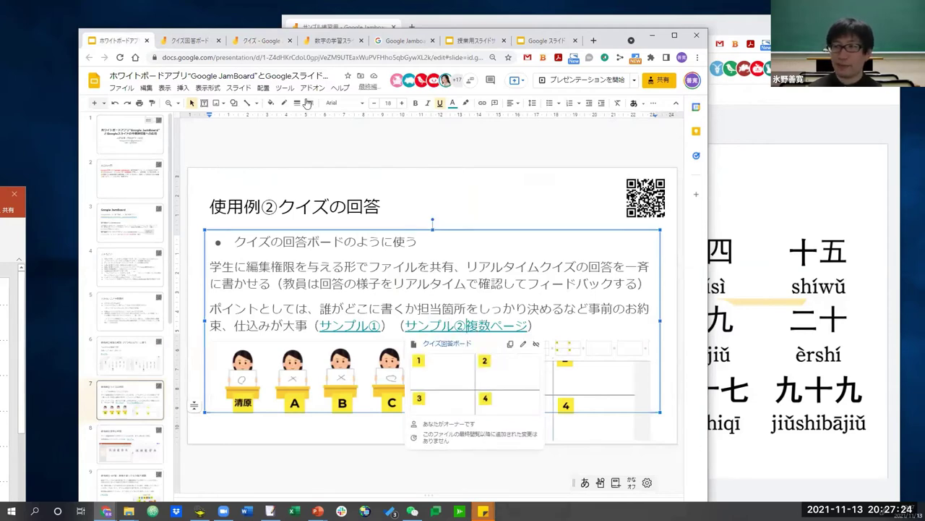
left_click(193, 42)
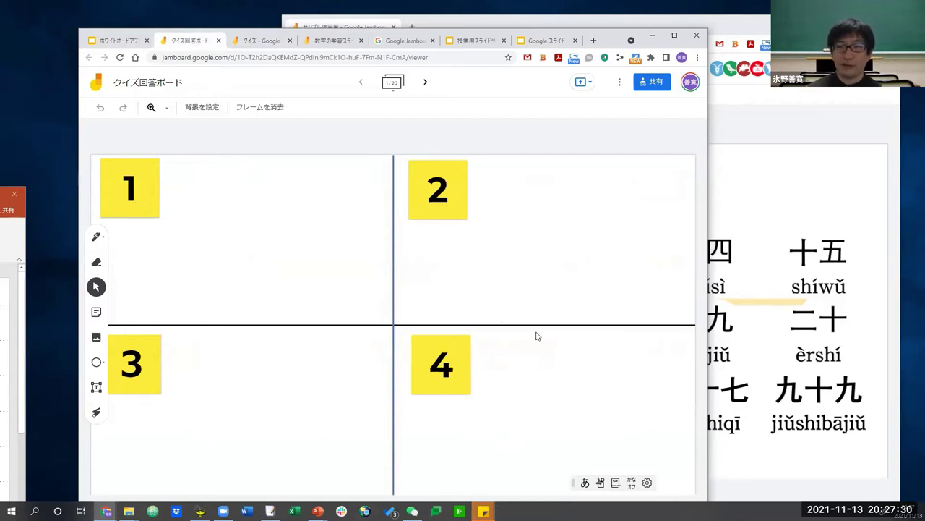
key("alt+Tab")
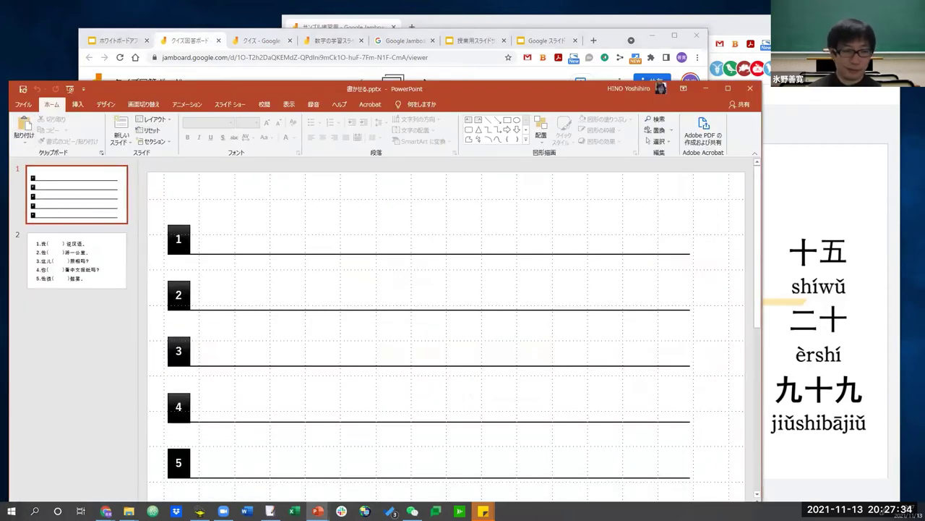
key("ctrl+n")
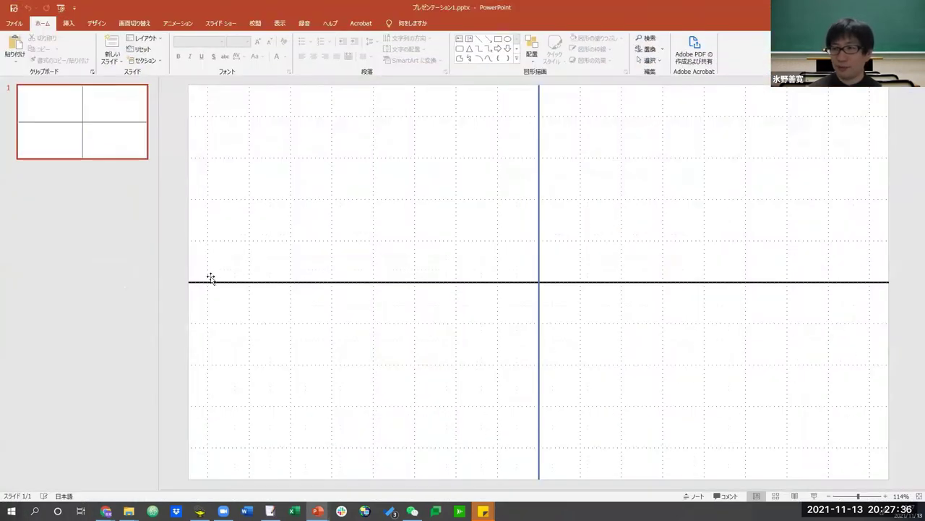
left_click(210, 281)
left_click(538, 234)
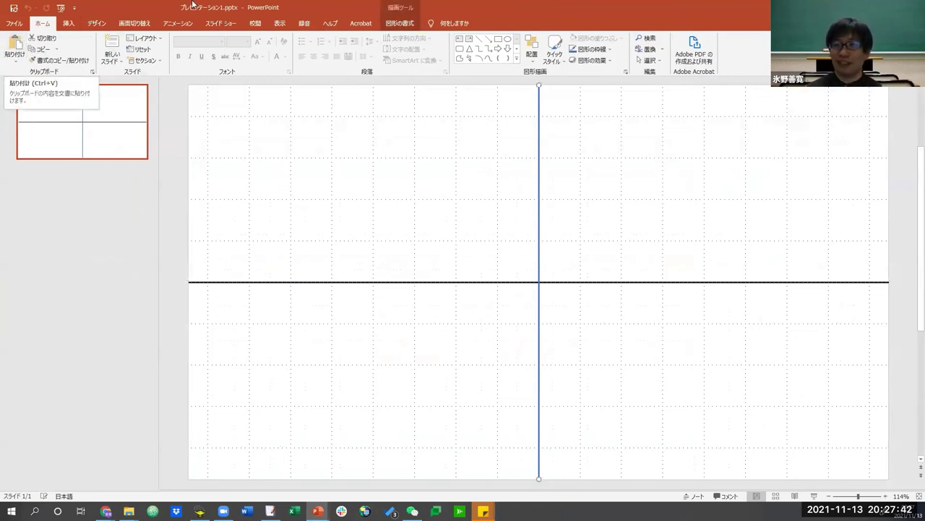
key("alt+Tab")
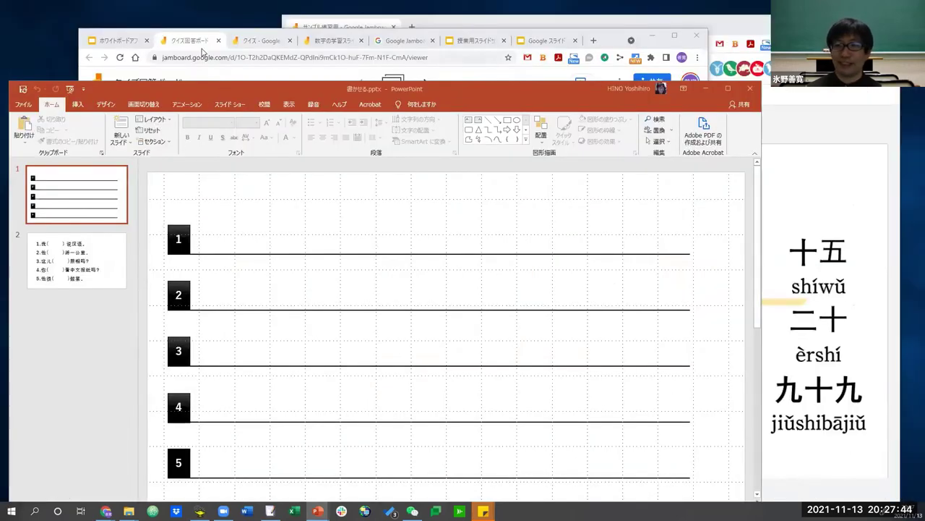
left_click(197, 45)
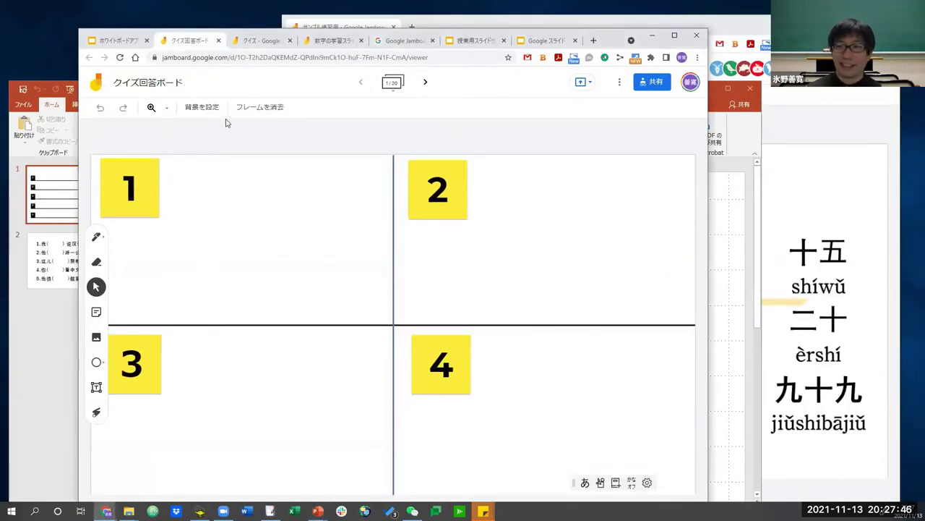
Check the background options, nudge sticky note 1 back in place, and show the frame thumbnails
left_click(201, 107)
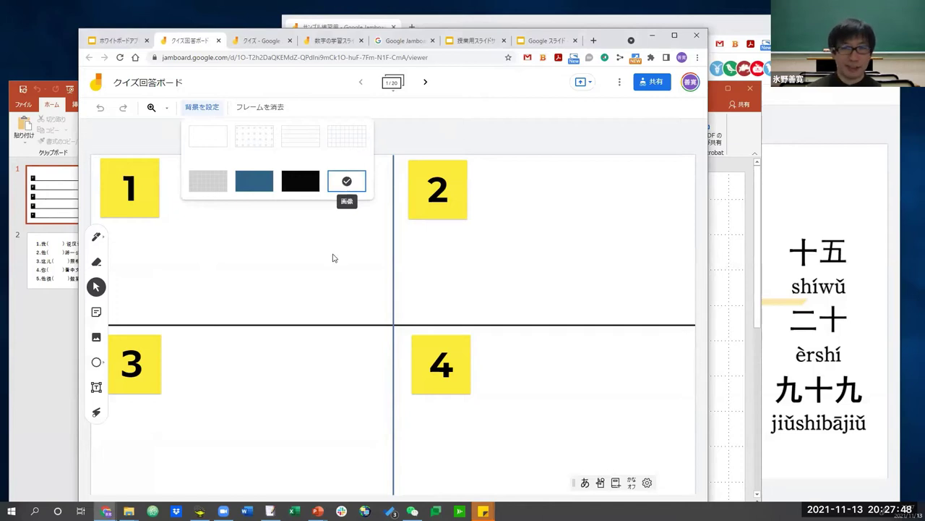
left_click(253, 235)
left_click(148, 208)
left_click_drag(222, 255, 151, 220)
left_click(275, 325)
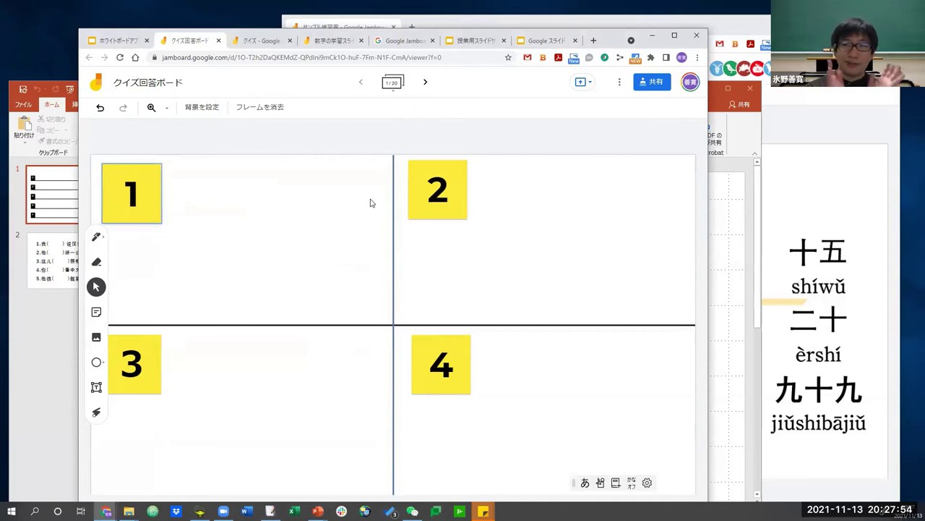
left_click(392, 81)
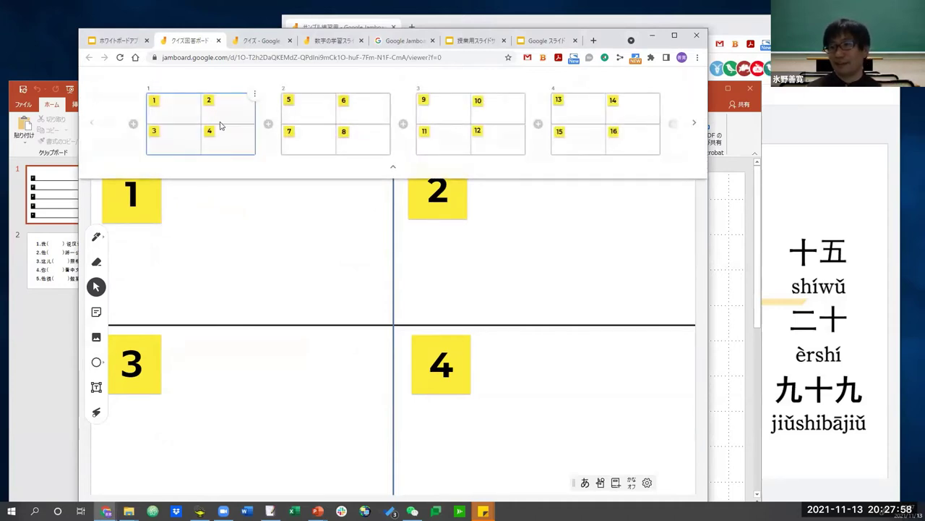
Flip through frames 1–4 (notes 1–16) back and forth, ending on frame 3
left_click(316, 112)
left_click(456, 119)
left_click(499, 121)
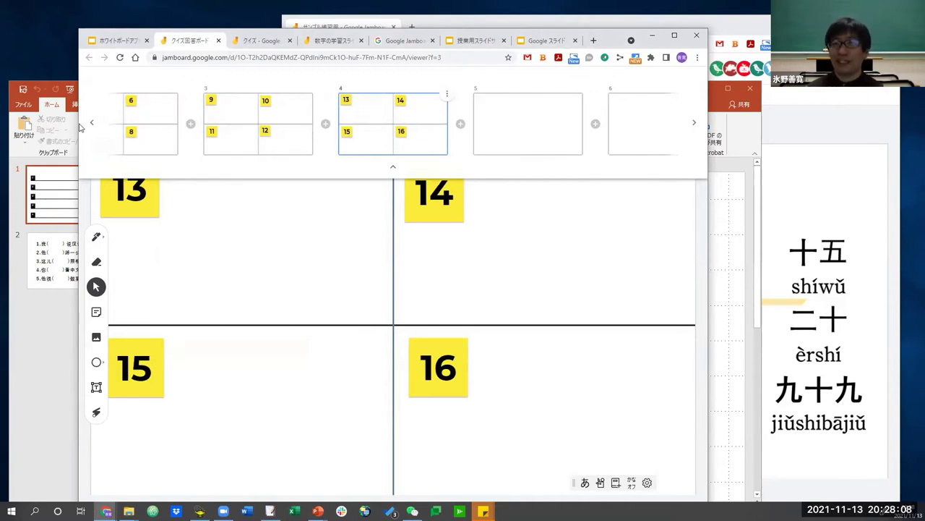
left_click(93, 124)
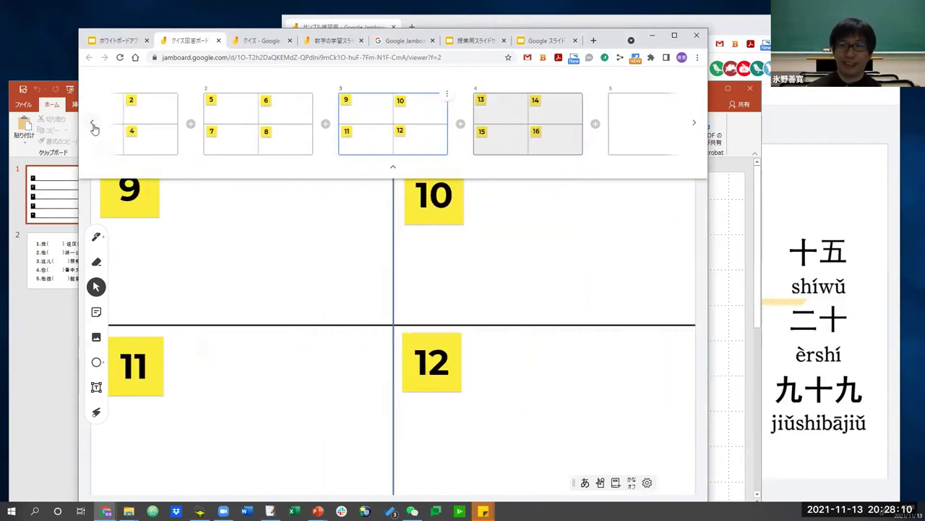
left_click(93, 126)
left_click(92, 127)
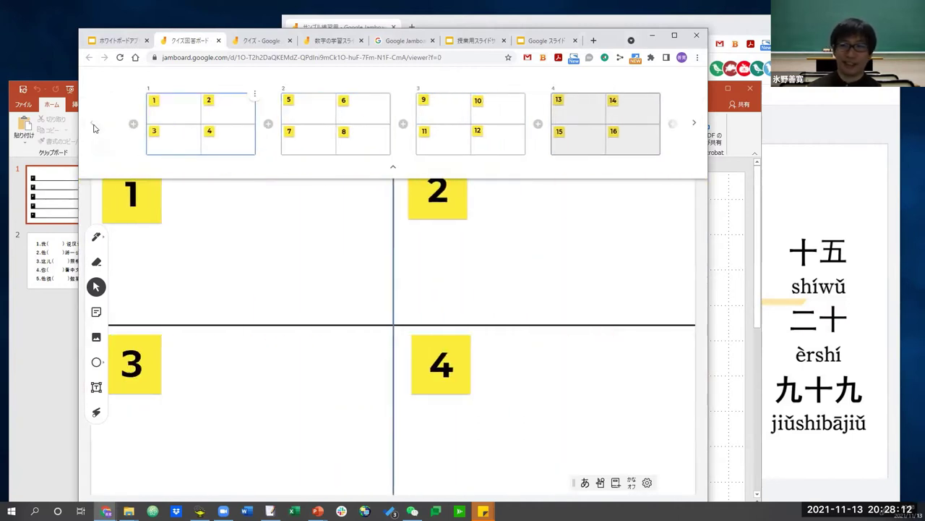
left_click(337, 118)
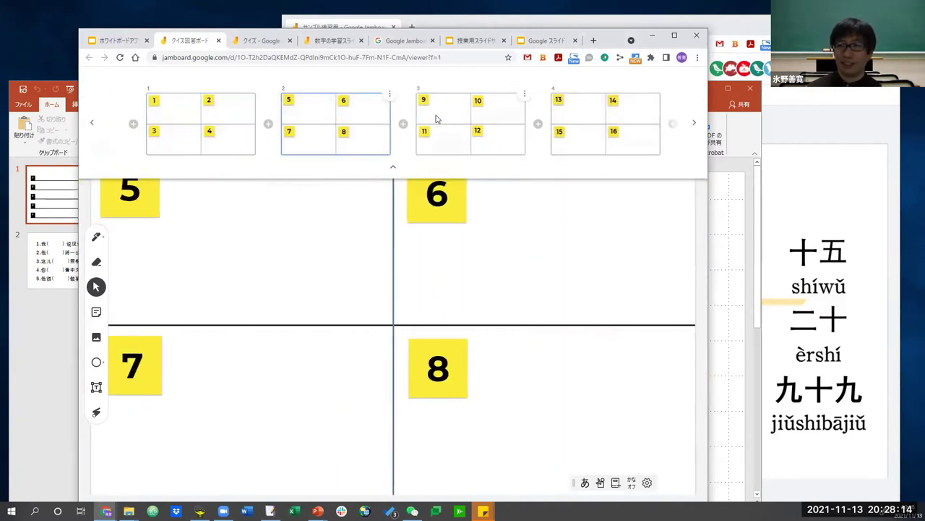
left_click(436, 115)
left_click(564, 129)
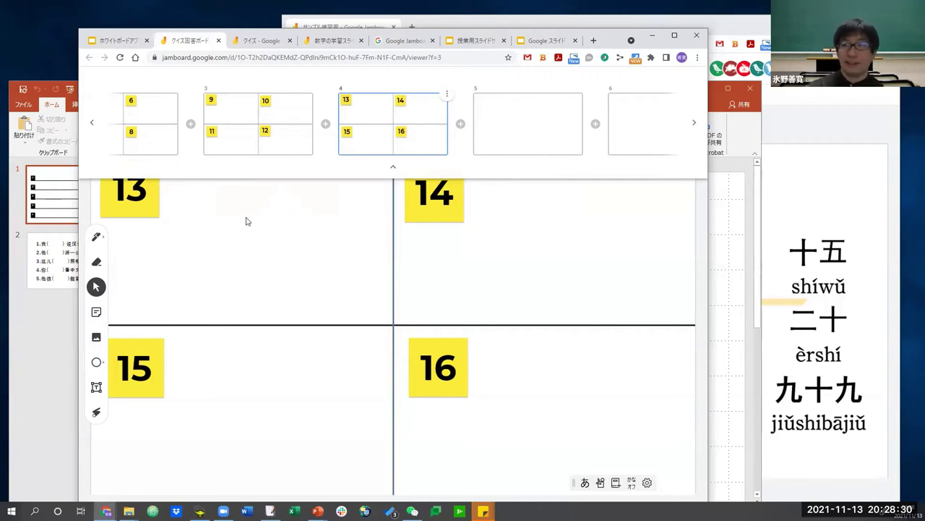
left_click(92, 122)
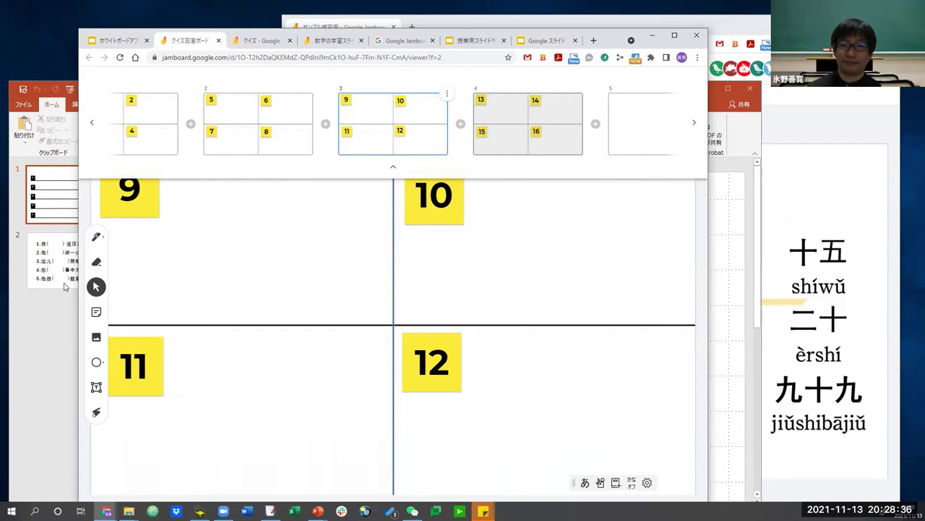
Close the quiz board, move Slides to slide 8 on kanji study, and return to 数字の学習スライド
left_click(217, 41)
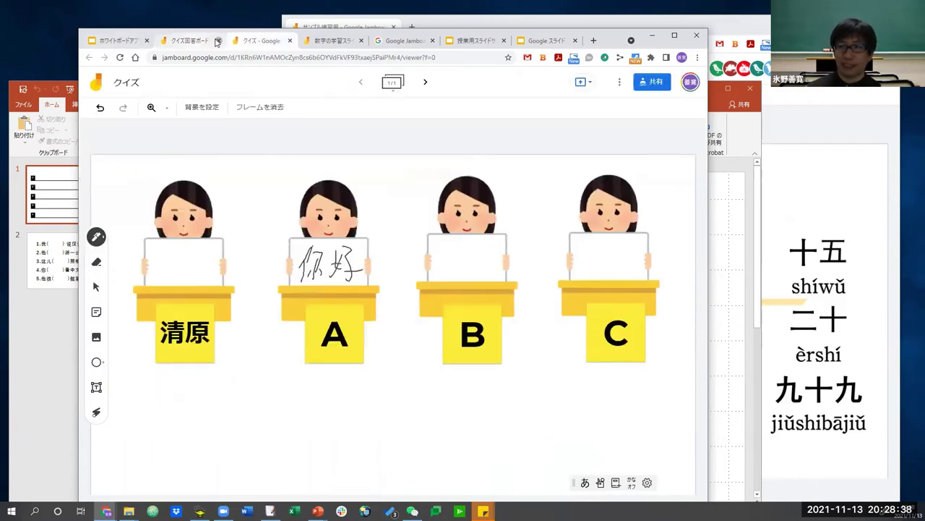
left_click(217, 41)
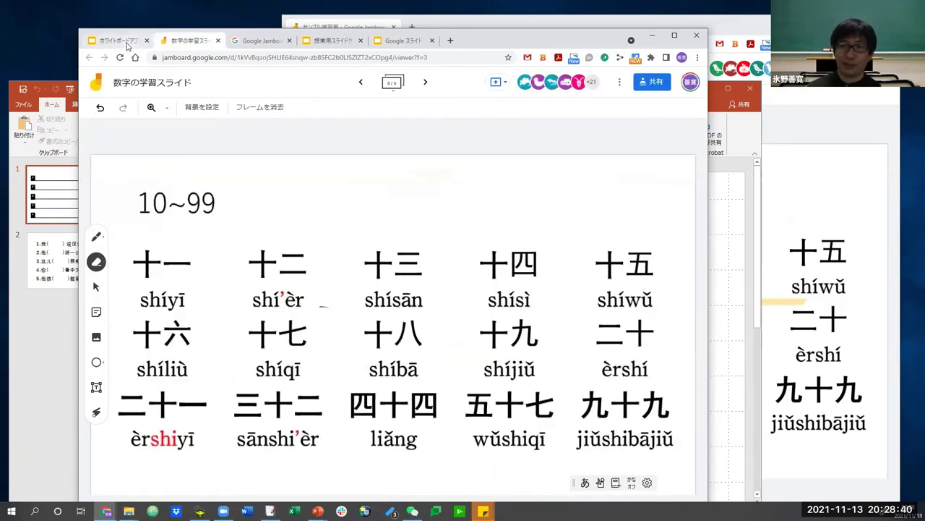
left_click(116, 40)
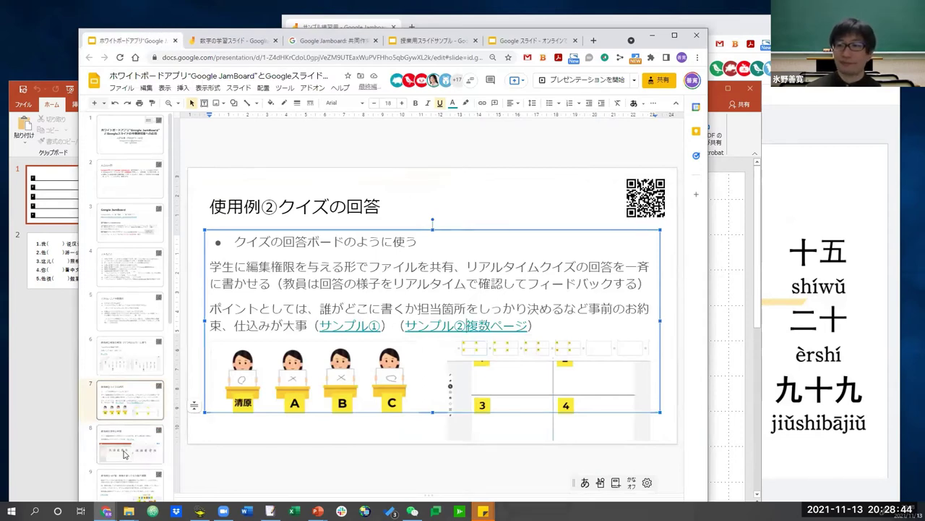
left_click(125, 454)
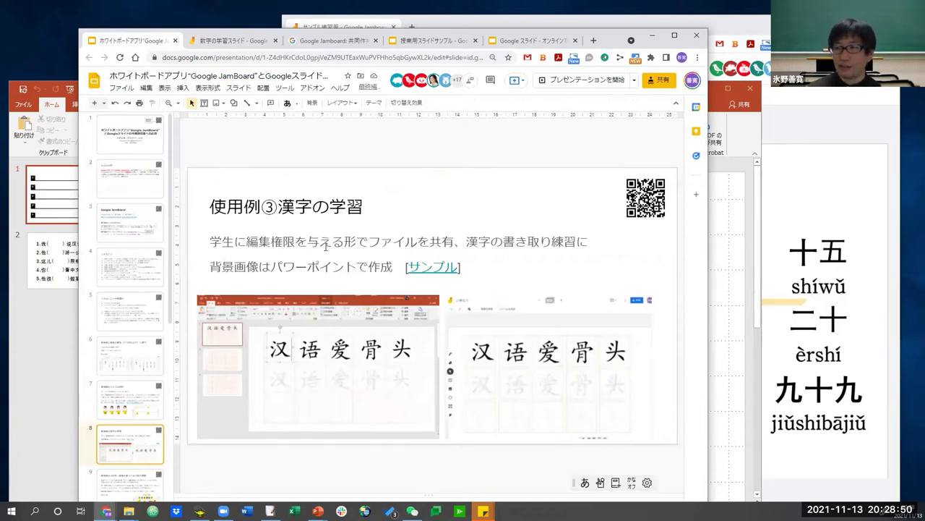
left_click(225, 41)
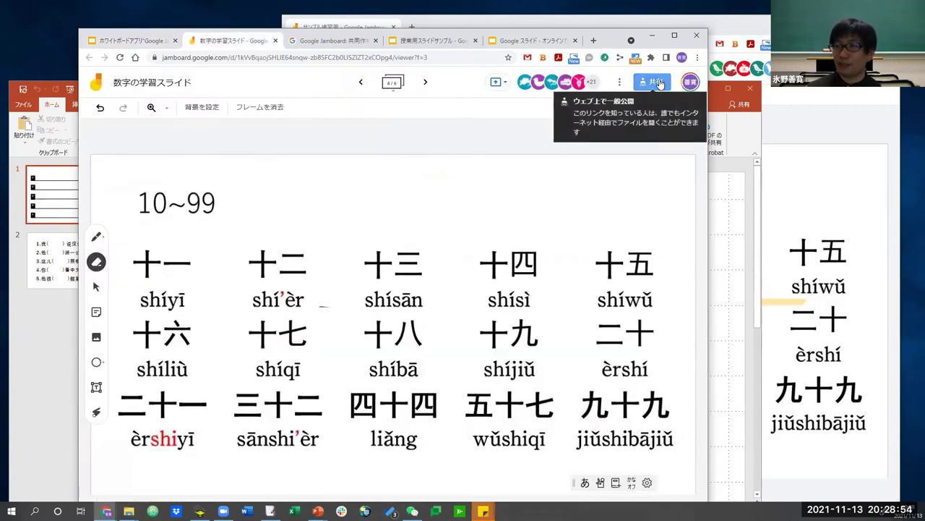
Set link sharing to anyone with the link (リンクを知っている全員) as 編集者
left_click(660, 83)
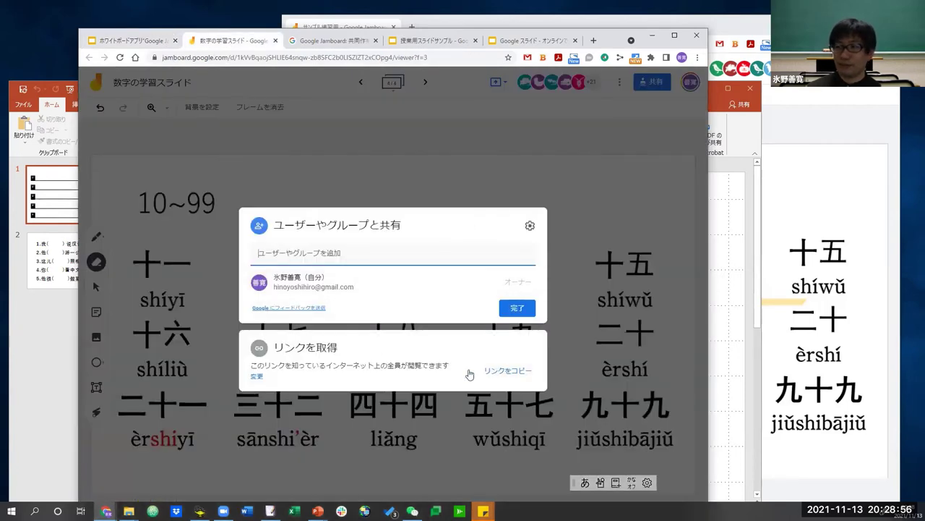
left_click(258, 376)
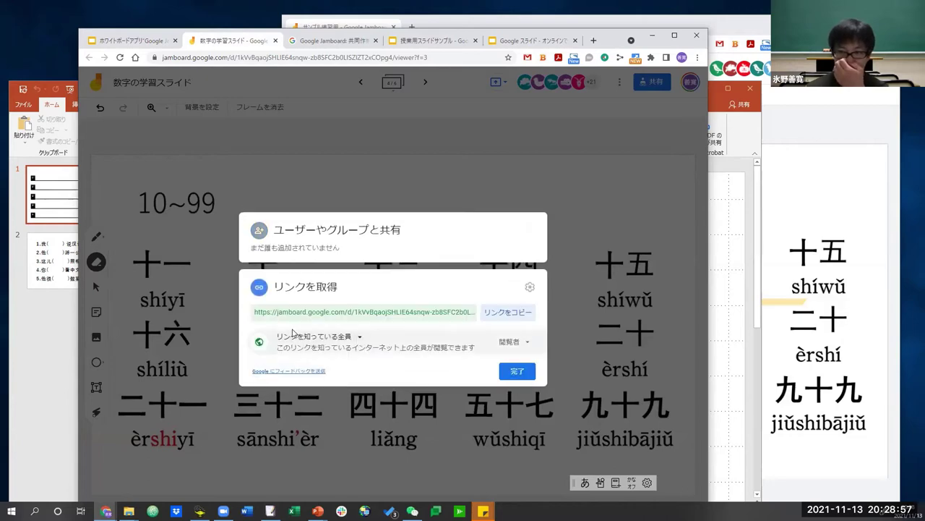
left_click(331, 342)
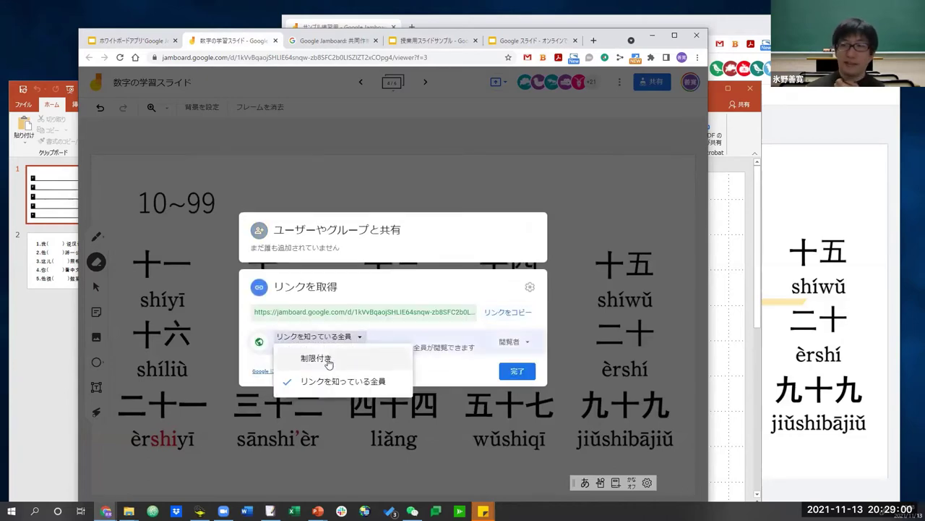
left_click(327, 383)
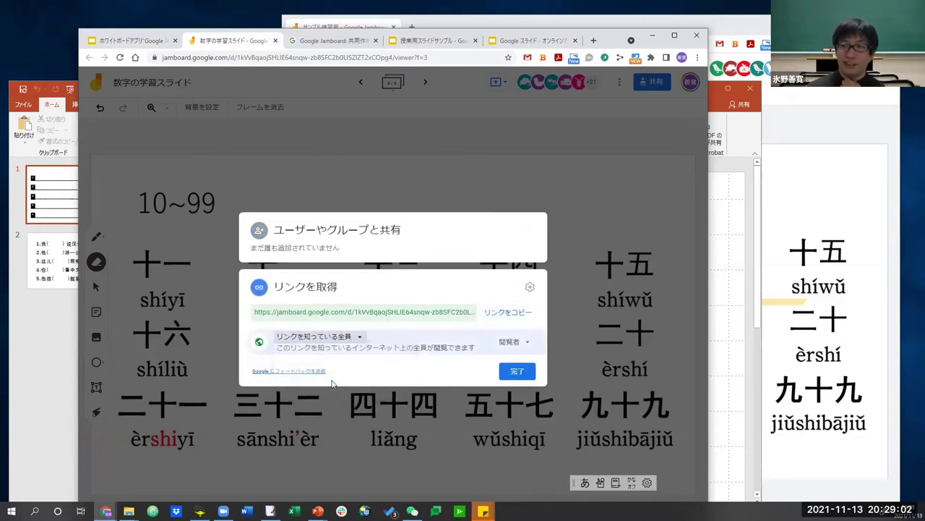
left_click(506, 345)
left_click(522, 387)
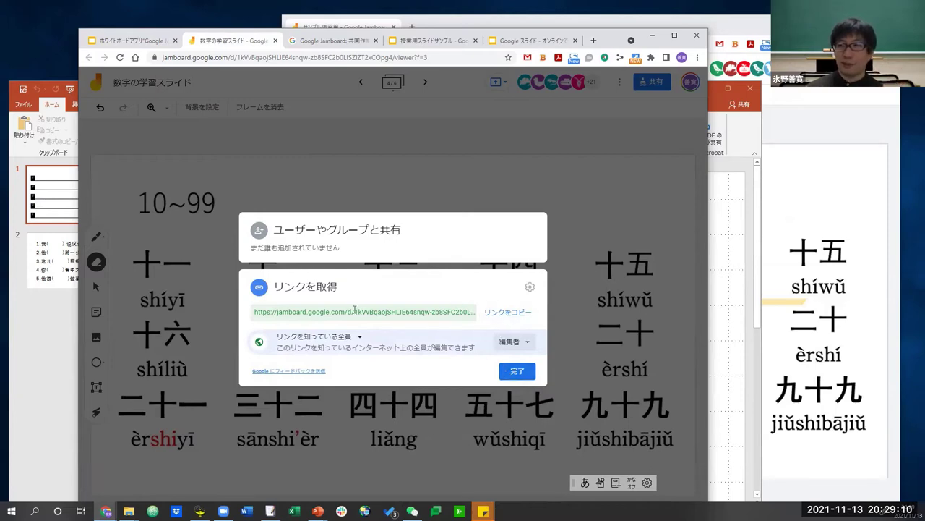
Copy the share link and close the sharing settings
left_click(450, 312)
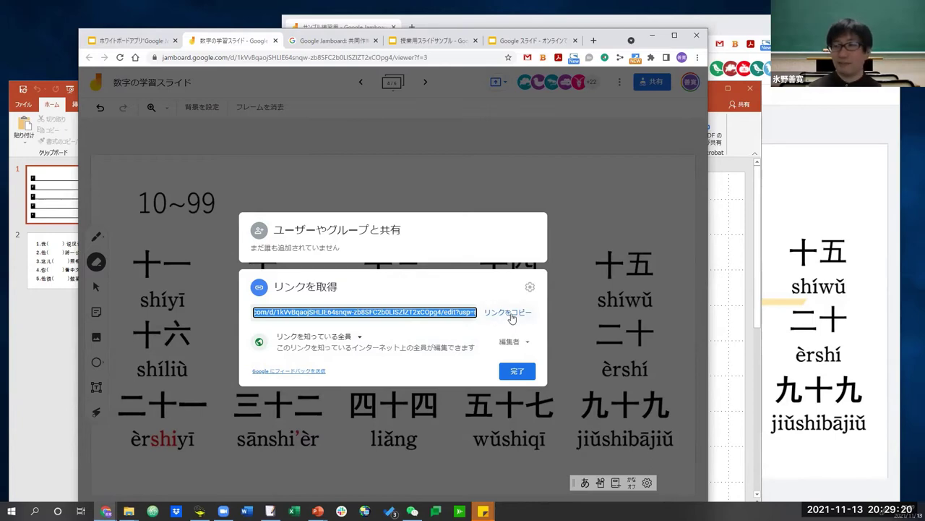
left_click(510, 317)
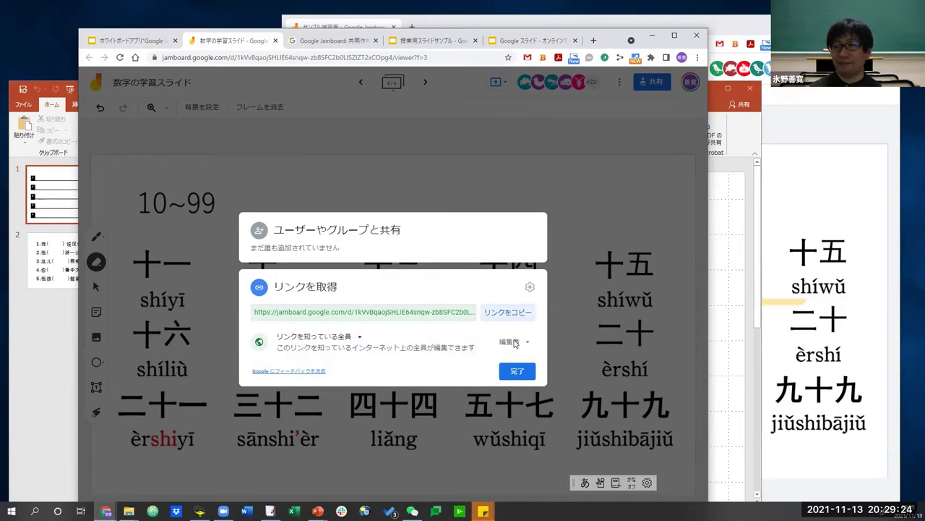
left_click(516, 370)
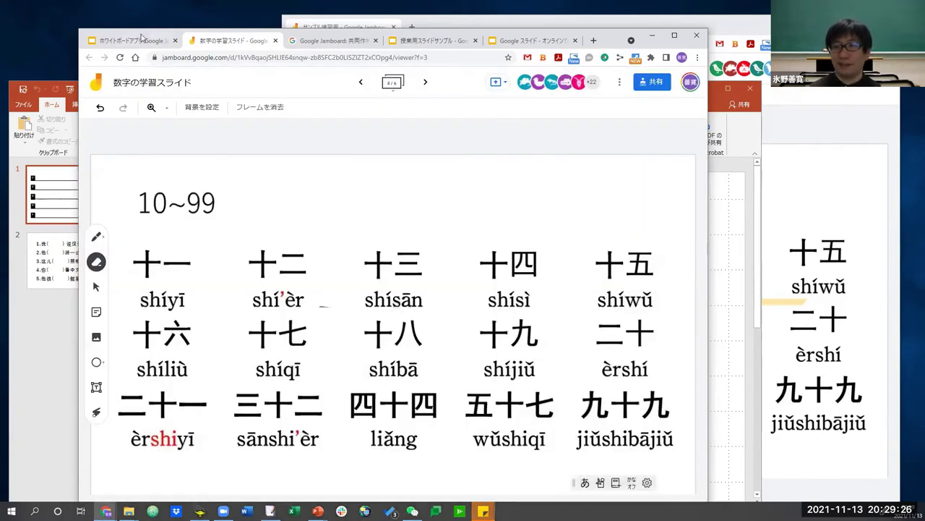
left_click(141, 38)
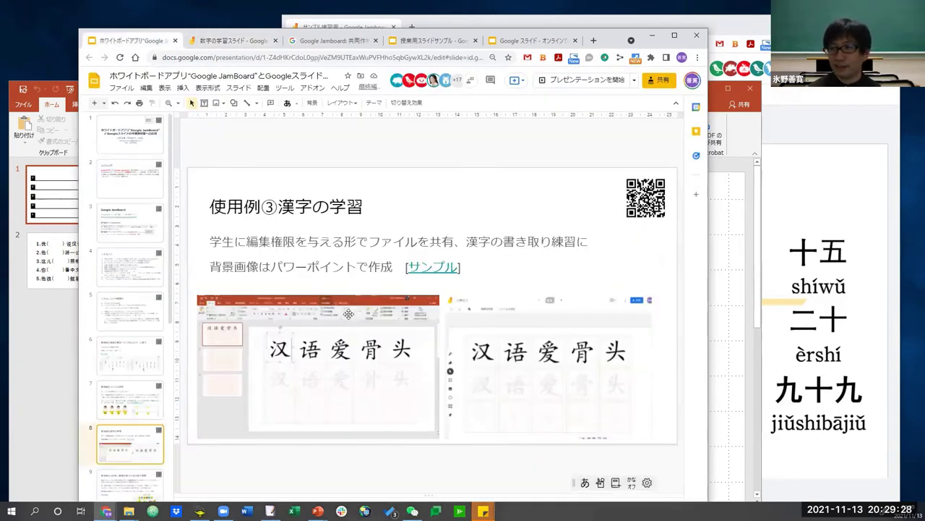
Open the 漢字の書き取り sample board from the サンプル link and preview its four frames
left_click(433, 268)
left_click(430, 282)
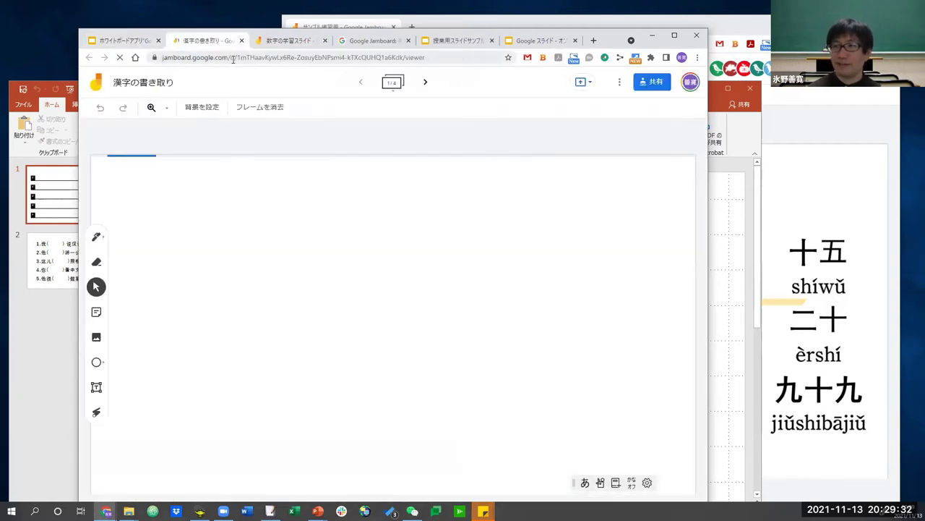
left_click(235, 57)
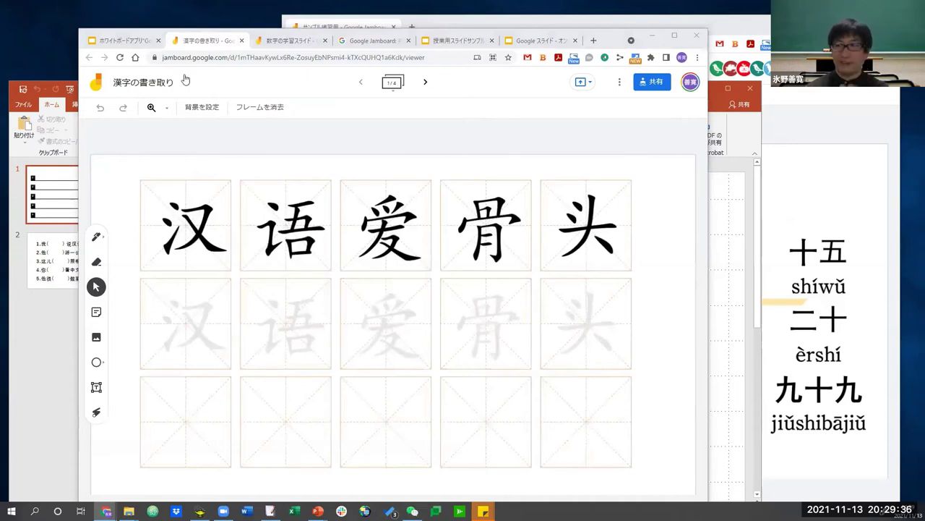
left_click(391, 82)
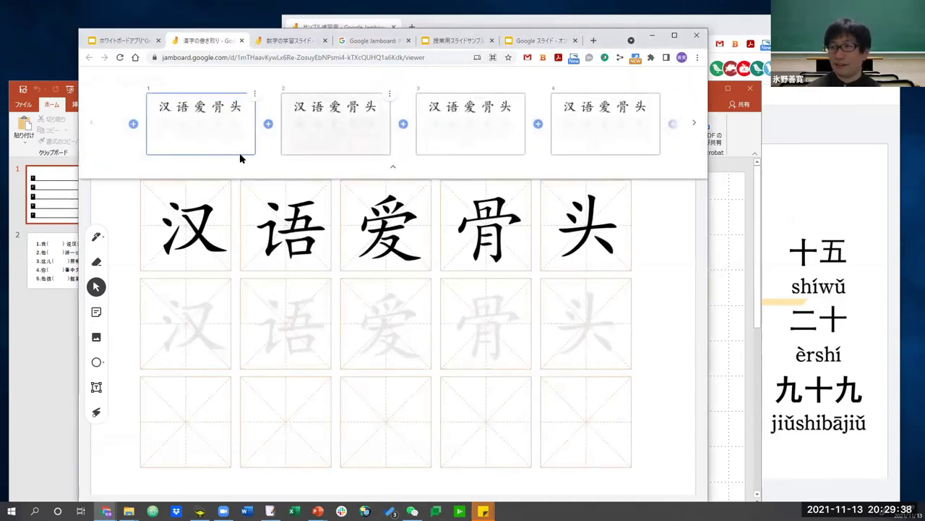
left_click(223, 229)
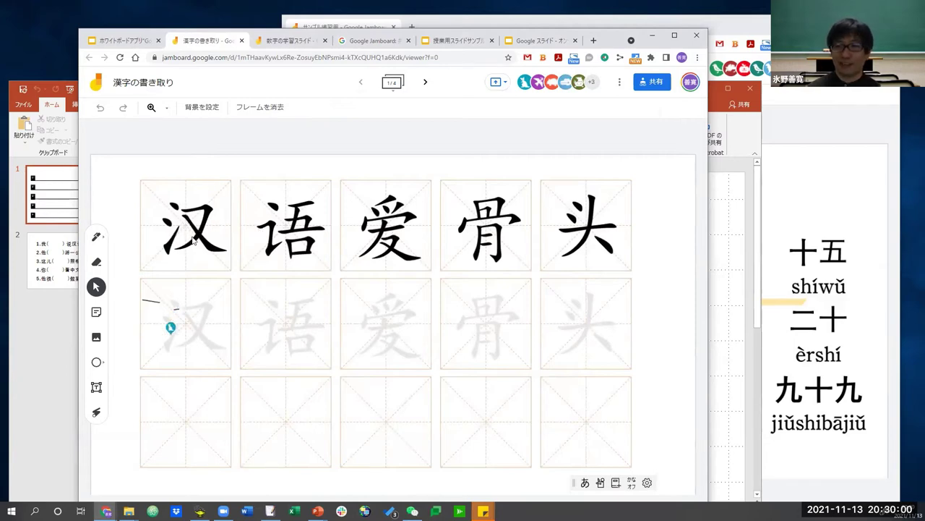
Pen-write 语 in the second- and third-row practice boxes, then switch to the hanzilianxi.pptx worksheet
left_click(96, 236)
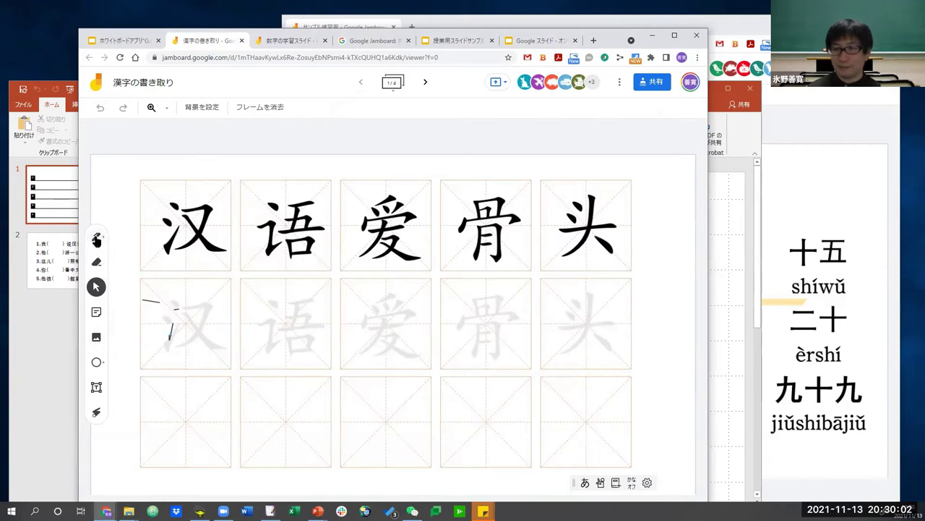
mouse_move(270, 302)
left_mouse_down()
mouse_move(272, 341)
mouse_move(281, 337)
left_mouse_up()
mouse_move(282, 304)
left_mouse_down()
mouse_move(315, 302)
mouse_move(292, 326)
mouse_move(318, 325)
mouse_move(293, 340)
mouse_move(292, 351)
mouse_move(328, 353)
left_mouse_up()
mouse_move(258, 393)
left_mouse_down()
mouse_move(270, 402)
mouse_move(265, 444)
mouse_move(310, 390)
mouse_move(299, 412)
mouse_move(318, 406)
mouse_move(322, 420)
mouse_move(293, 442)
mouse_move(315, 441)
left_mouse_up()
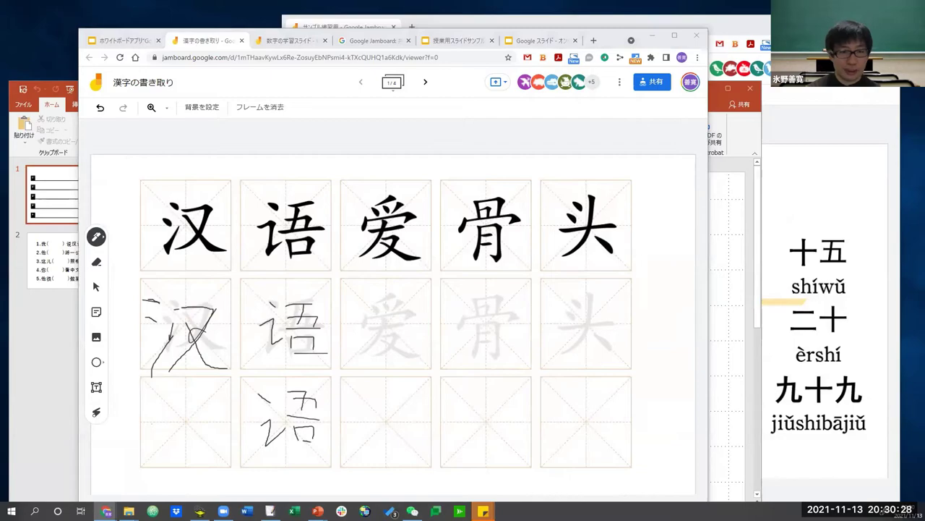
left_click(318, 511)
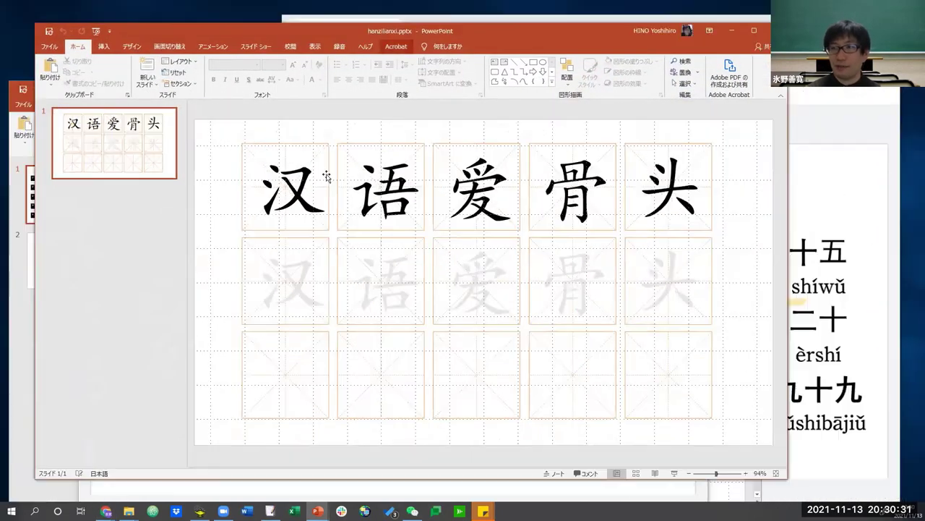
Check the model 汉 character's KaiTi 120 font and select the faint second-row practice boxes
left_click(327, 176)
double_click(326, 176)
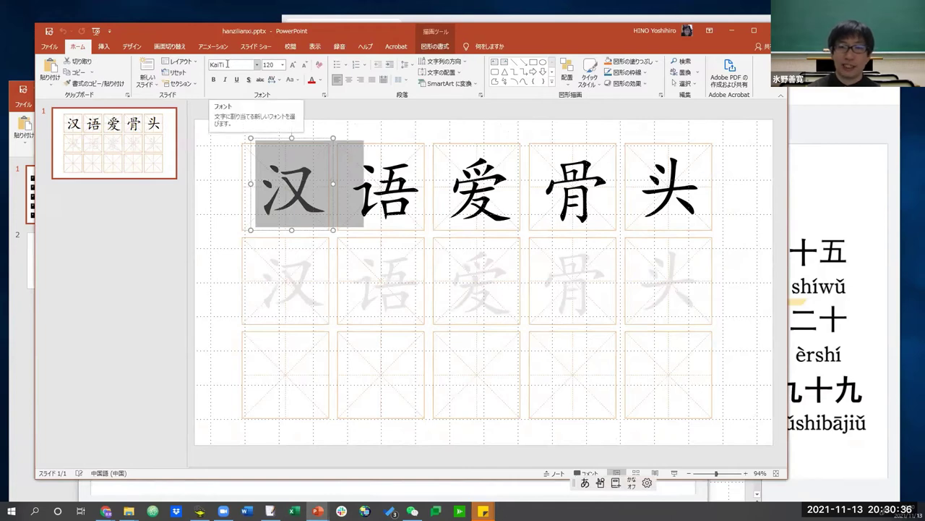
left_click(220, 245)
left_click(284, 293)
left_click(361, 289)
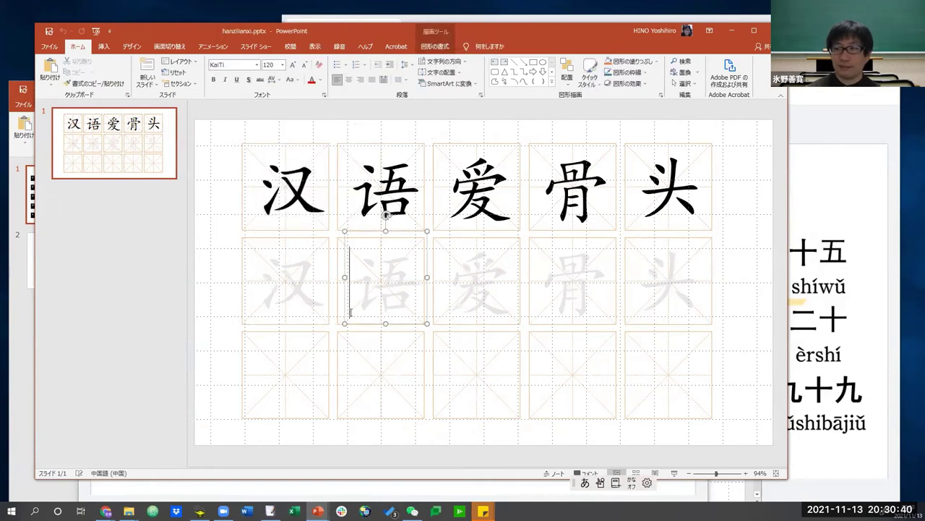
left_click(302, 359)
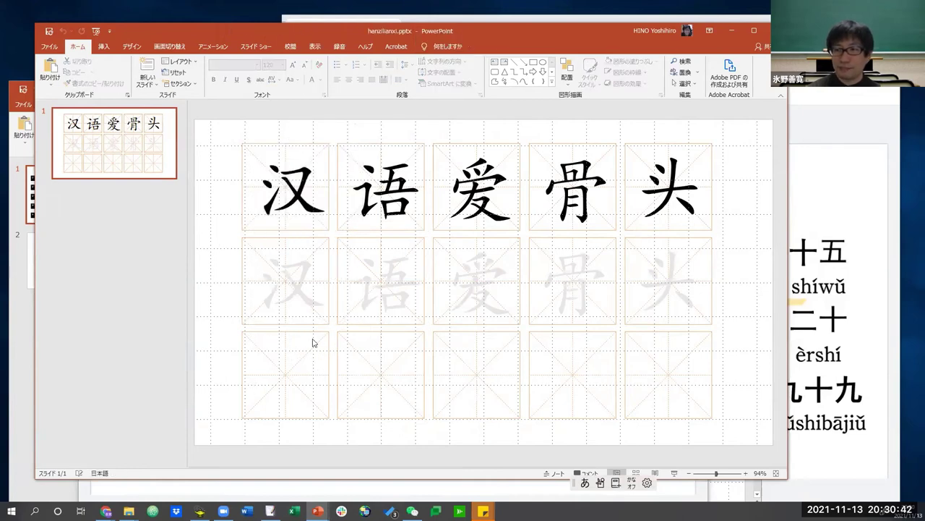
left_click(103, 46)
Draw a rectangle over the bottom-left practice cell and set its fill to No Fill
left_click(191, 81)
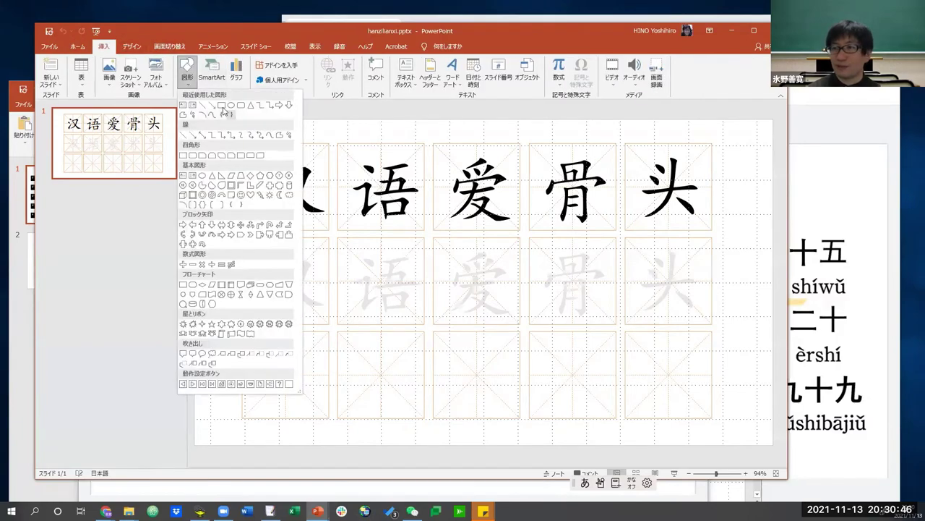
left_click(227, 114)
left_click_drag(240, 330, 333, 417)
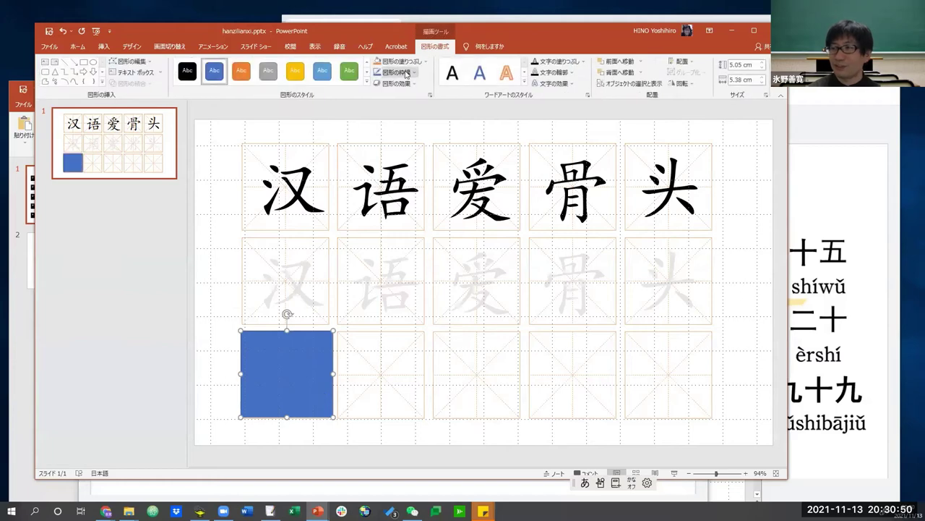
left_click(411, 62)
left_click(381, 87)
left_click(411, 62)
left_click(386, 146)
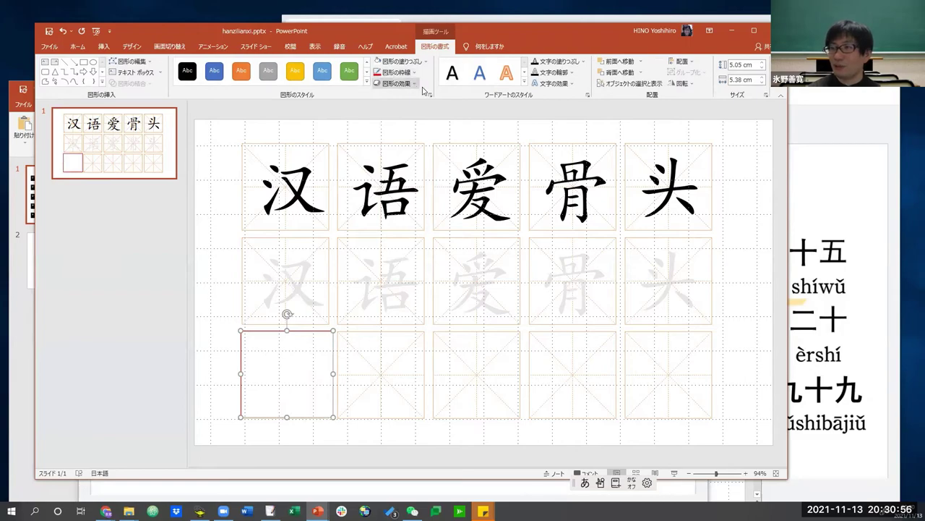
Expand the rectangle's Line settings in Format Shape, then minimise PowerPoint to return to Jamboard
left_click(430, 96)
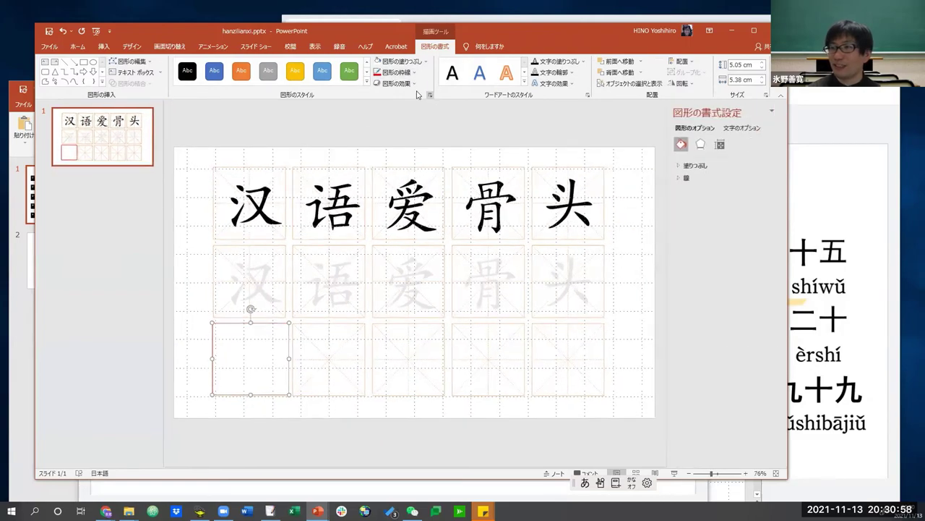
left_click(664, 177)
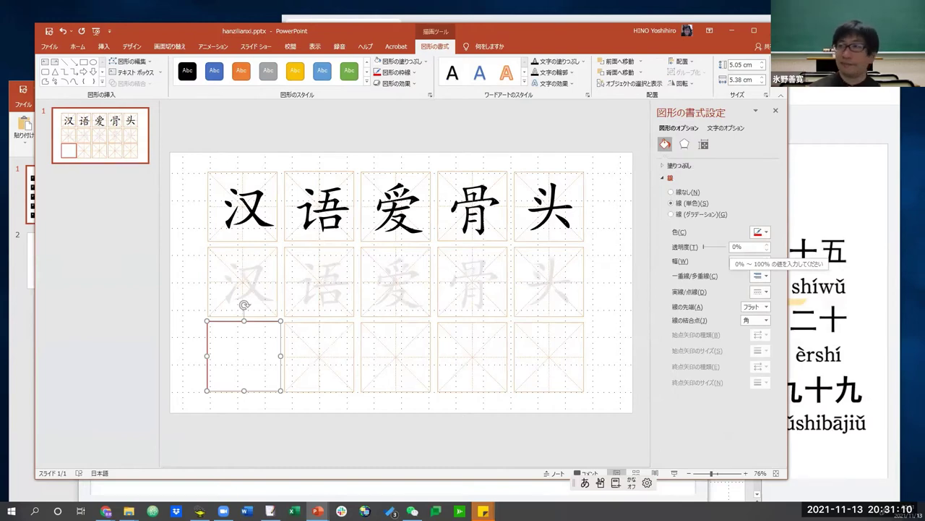
left_click(730, 31)
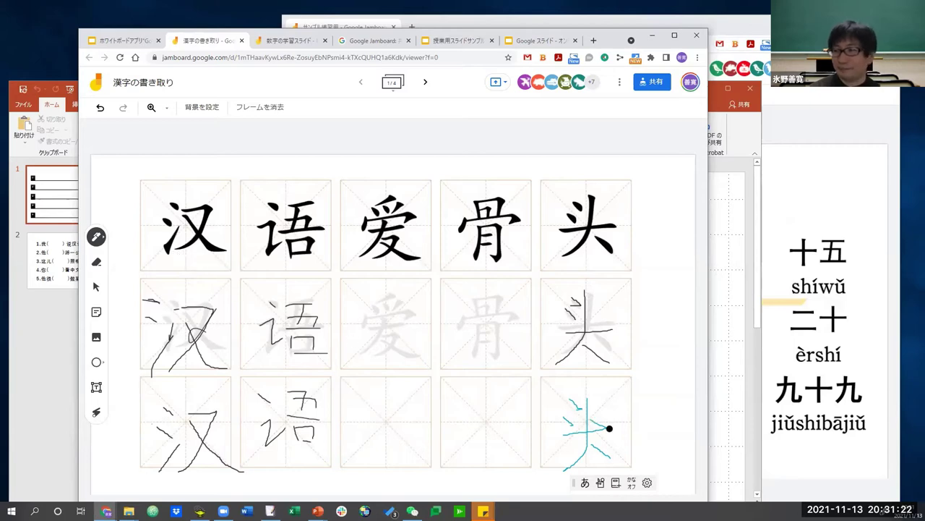
Handwrite 爱 over the grey tracing model in the second-row practice box
mouse_move(397, 295)
left_mouse_down()
mouse_move(369, 307)
mouse_move(365, 321)
mouse_move(412, 321)
mouse_move(365, 350)
mouse_move(394, 336)
mouse_move(372, 361)
mouse_move(415, 355)
left_mouse_up()
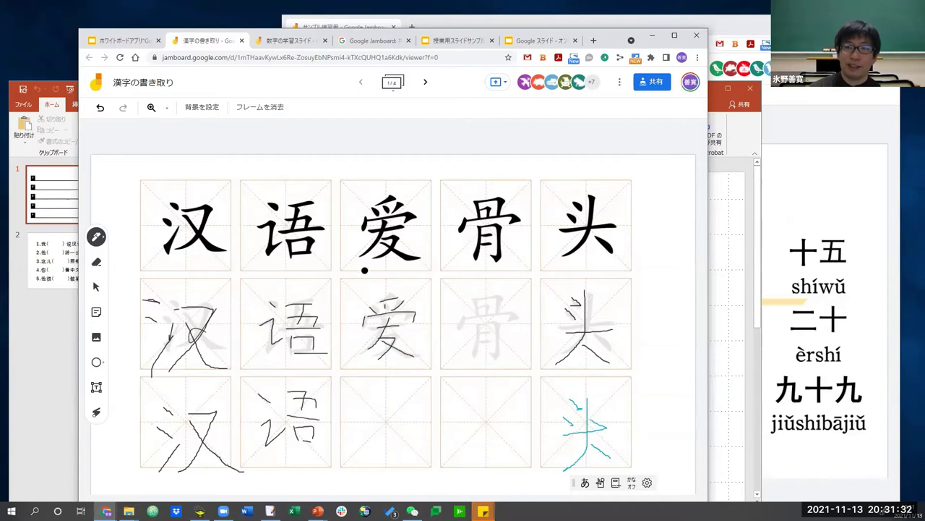
Go to slide 9 of the Jamboard presentation and open its サンプル board link in a new tab
left_click(132, 41)
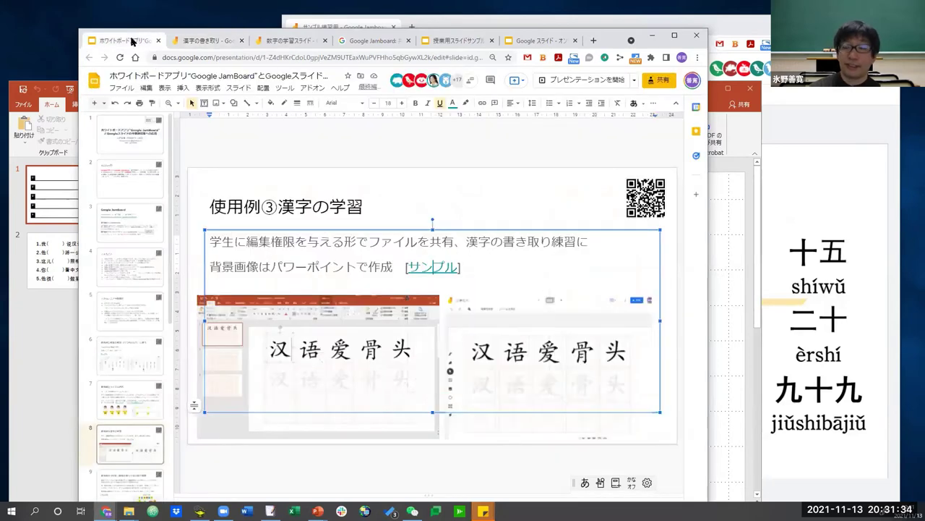
left_click(393, 137)
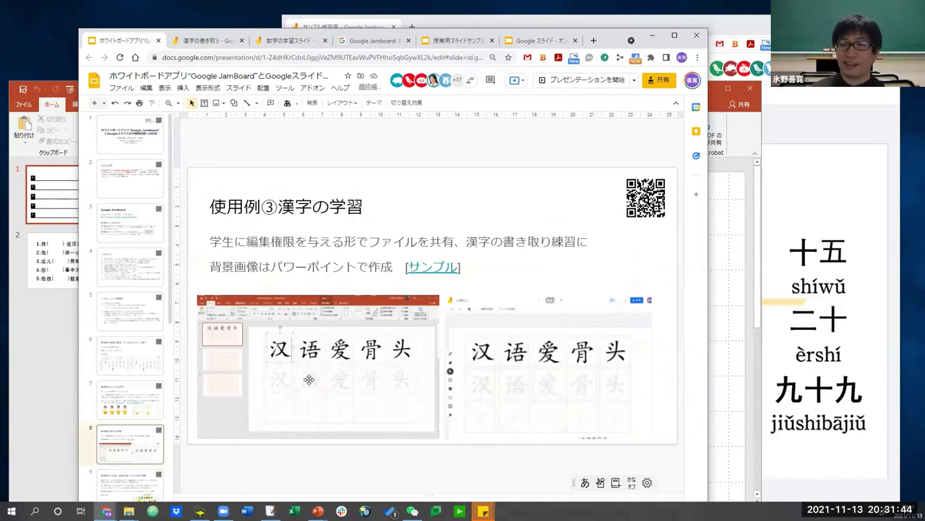
scroll(146, 436, "down", 3)
left_click(143, 357)
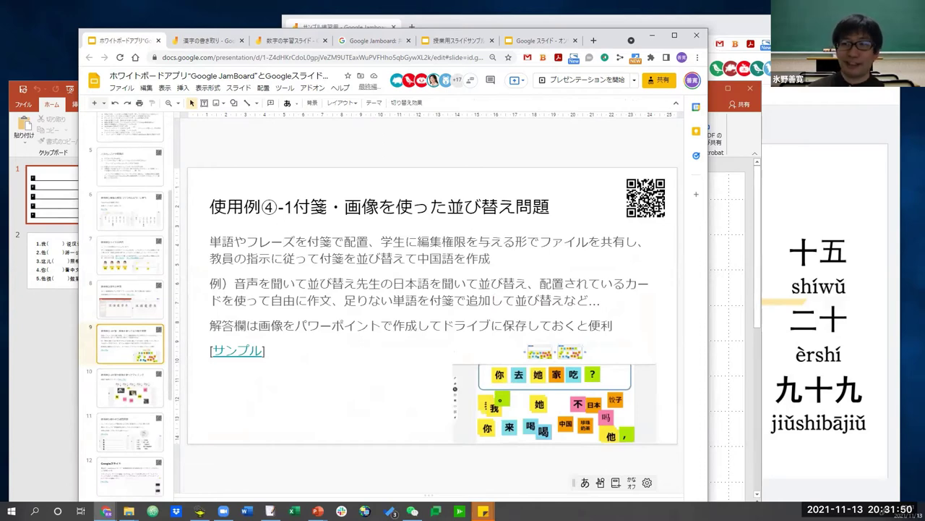
left_click(237, 350)
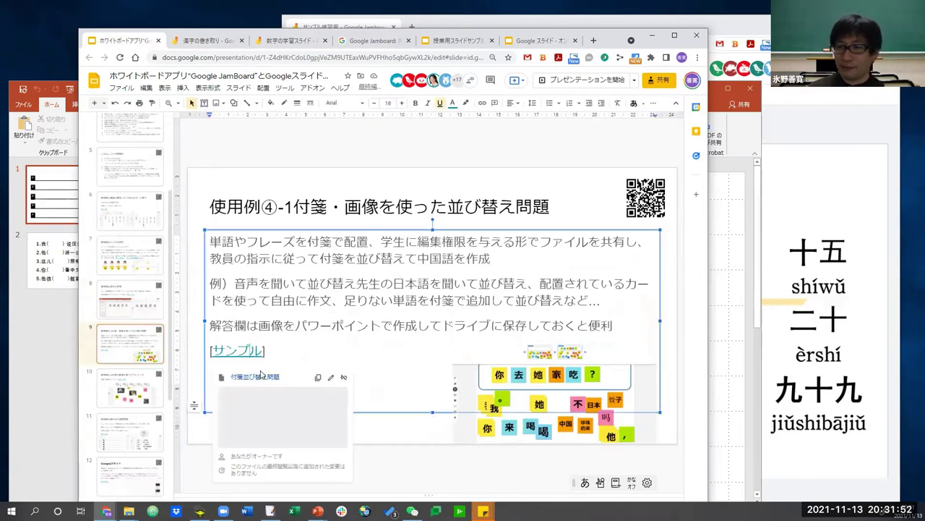
left_click(261, 380)
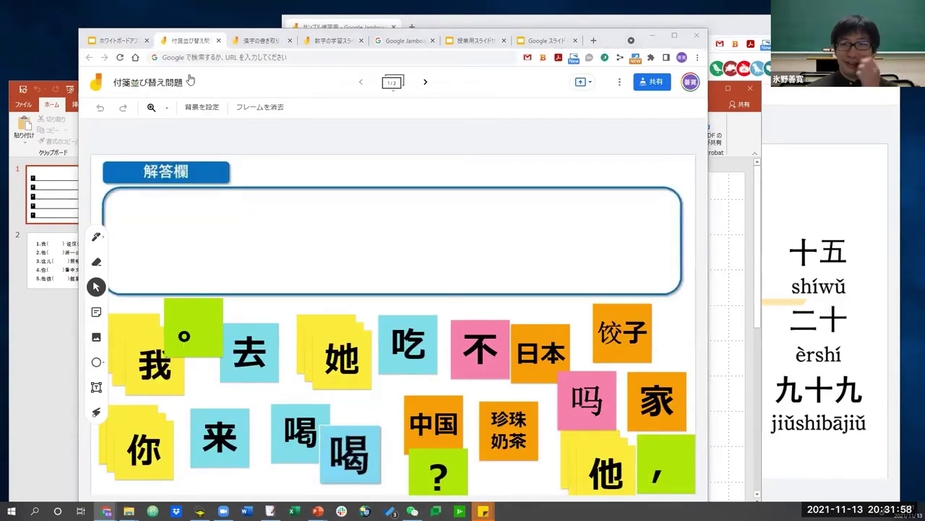
Maximise the board and pull the top 我 sticky off its stack, nudging the 。 note
left_click(674, 34)
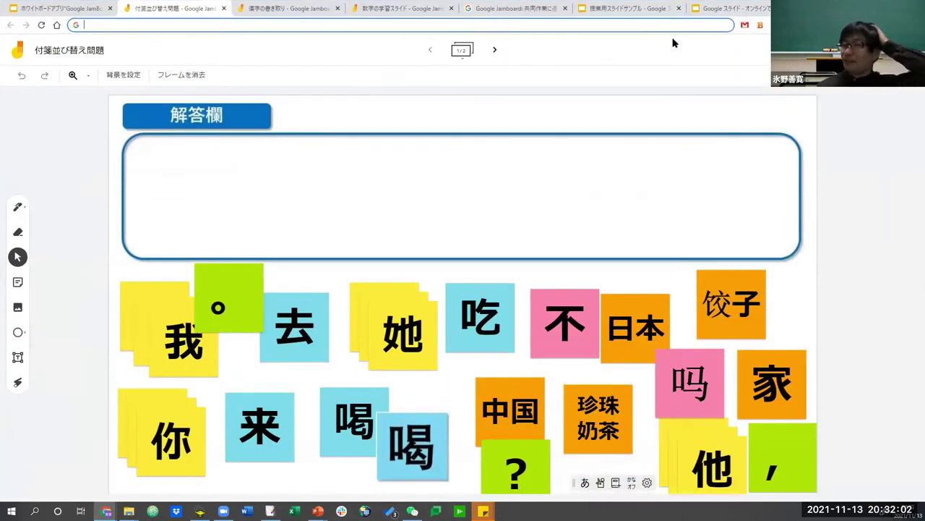
left_click_drag(193, 372, 194, 379)
left_click_drag(254, 302, 256, 311)
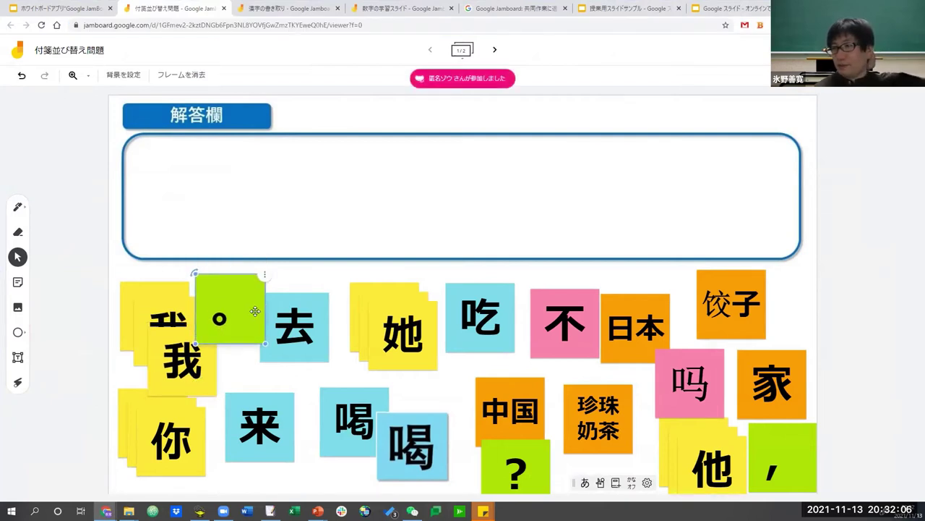
key("Escape")
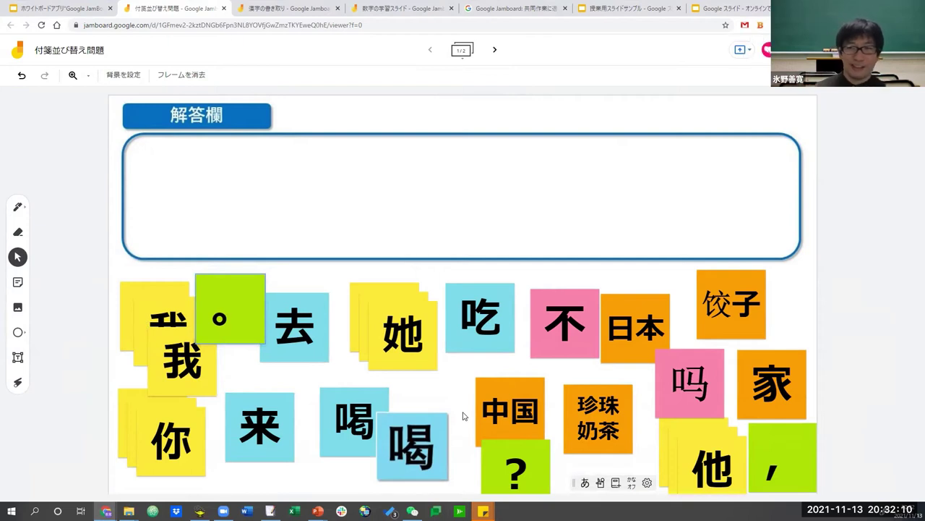
left_click(462, 49)
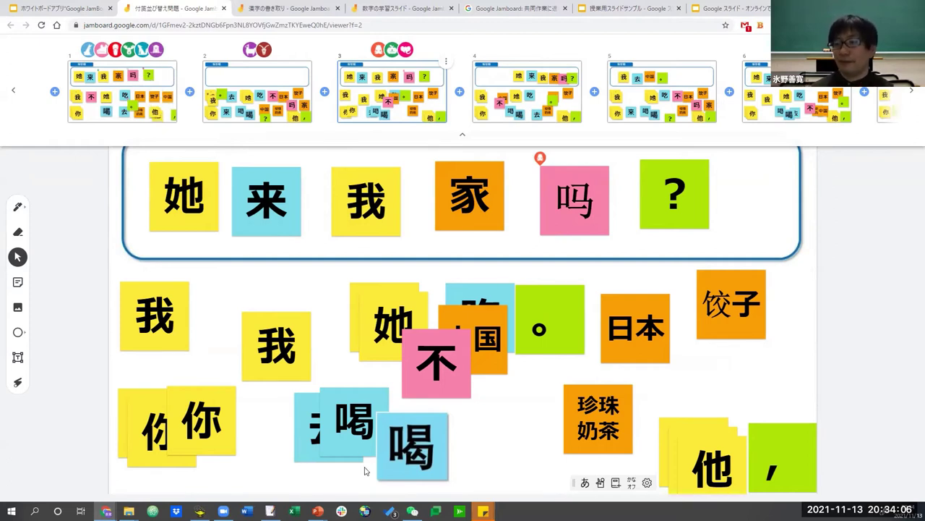
Move both 喝 sticky notes up just below the 解答欄, then restore the window size
left_click(352, 447)
left_click_drag(351, 447, 216, 284)
left_click(413, 444)
left_click_drag(436, 421, 309, 267)
left_click(551, 89)
key("super+Down")
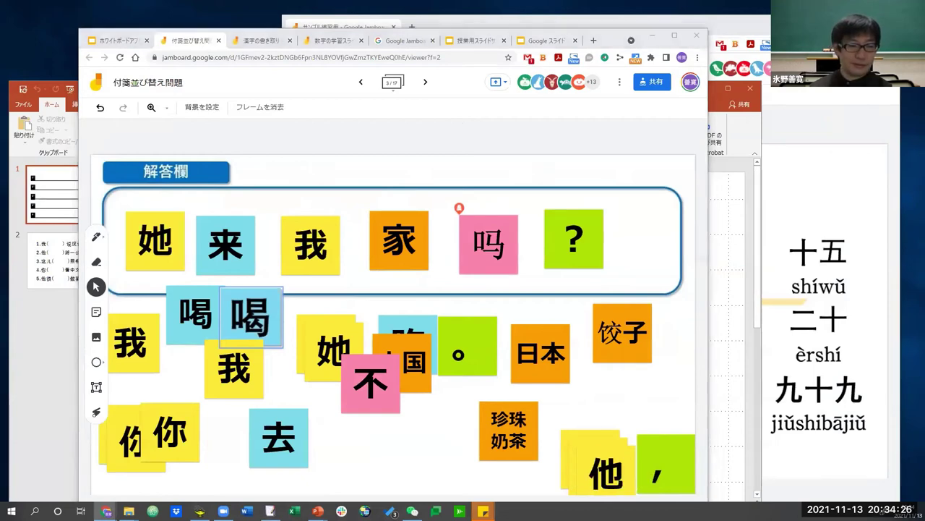
In husen.pptx, draw a square rectangle just left of the existing 喝 note
key("alt+Tab")
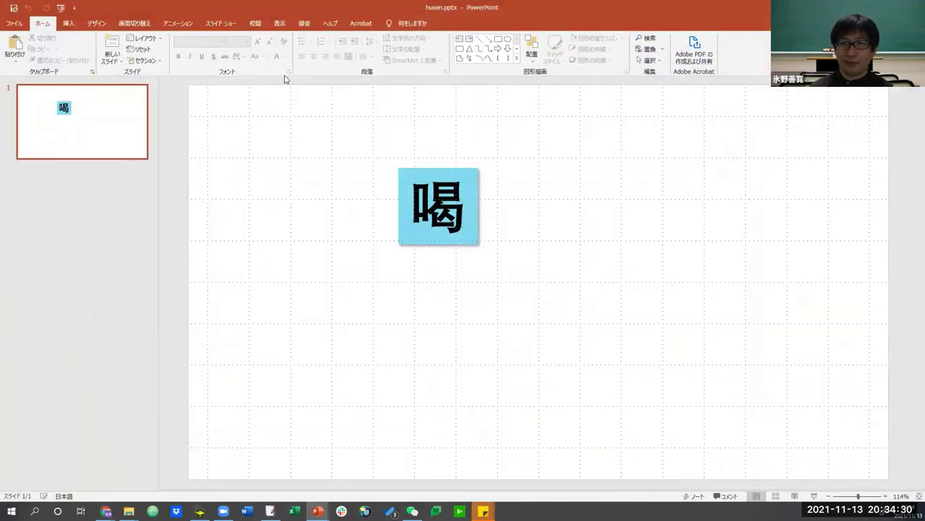
left_click_drag(231, 5, 254, 108)
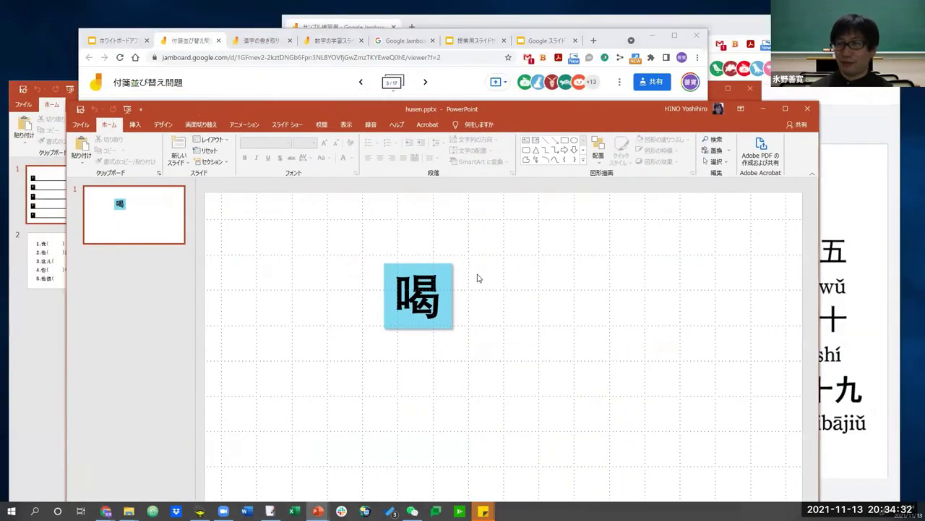
left_click(431, 266)
left_click(135, 124)
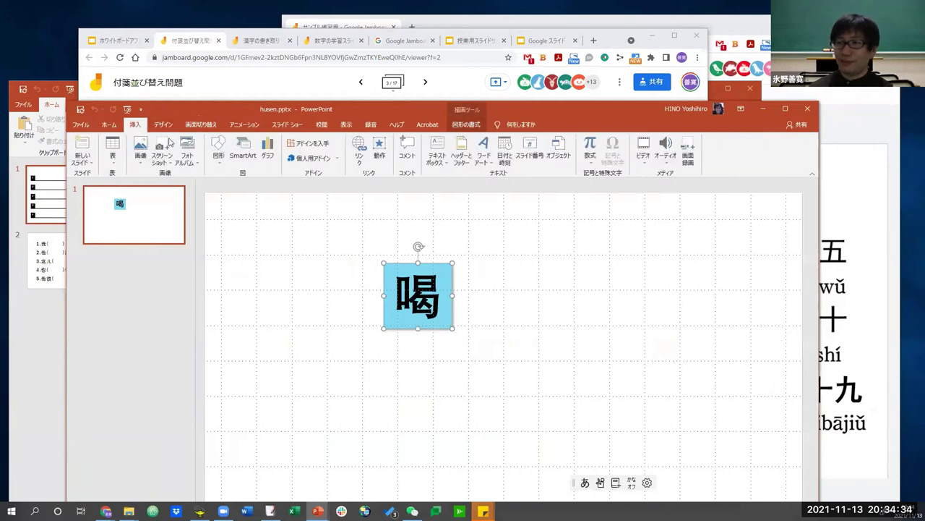
left_click(218, 156)
left_click(249, 187)
mouse_move(239, 247)
left_mouse_down()
mouse_move(321, 320)
mouse_move(307, 315)
left_mouse_up()
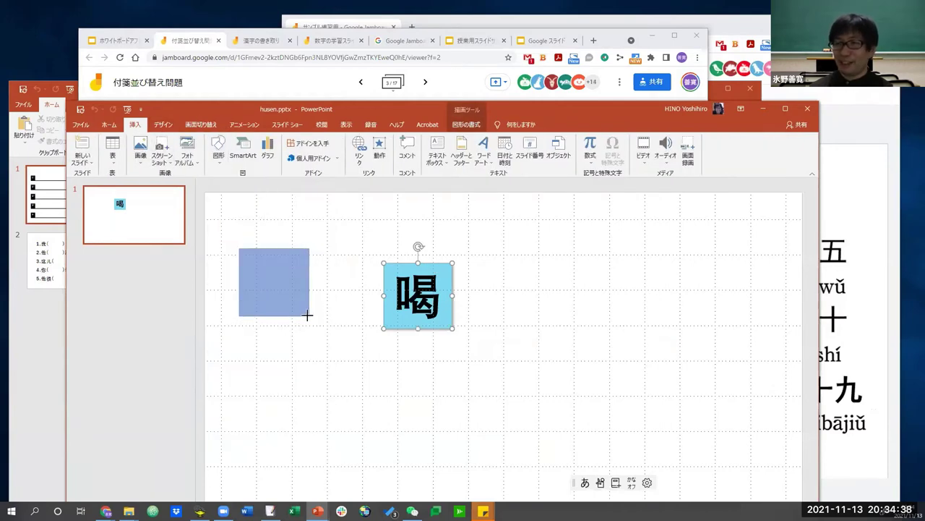
mouse_move(300, 299)
left_mouse_down()
mouse_move(321, 326)
mouse_move(306, 311)
mouse_move(312, 321)
left_mouse_up()
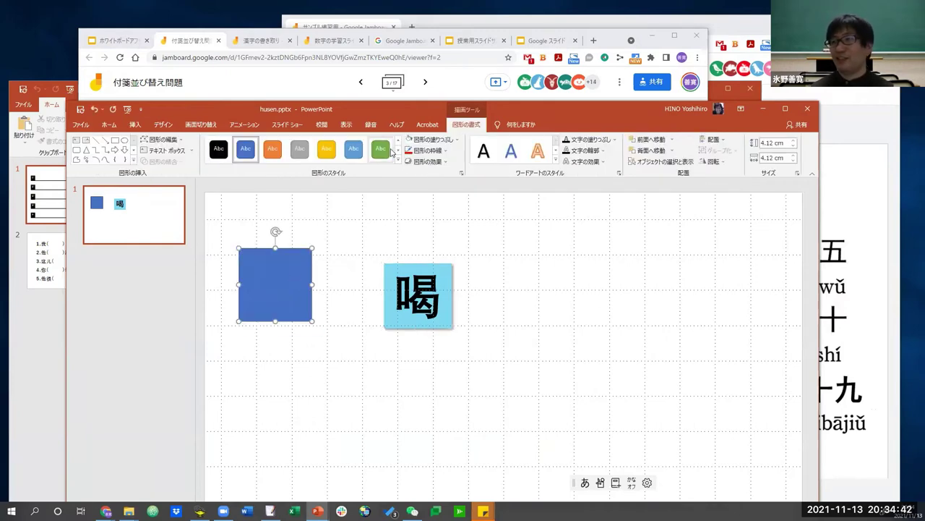
Give the square No Outline and the recent cyan fill colour
left_click(397, 161)
left_click(426, 150)
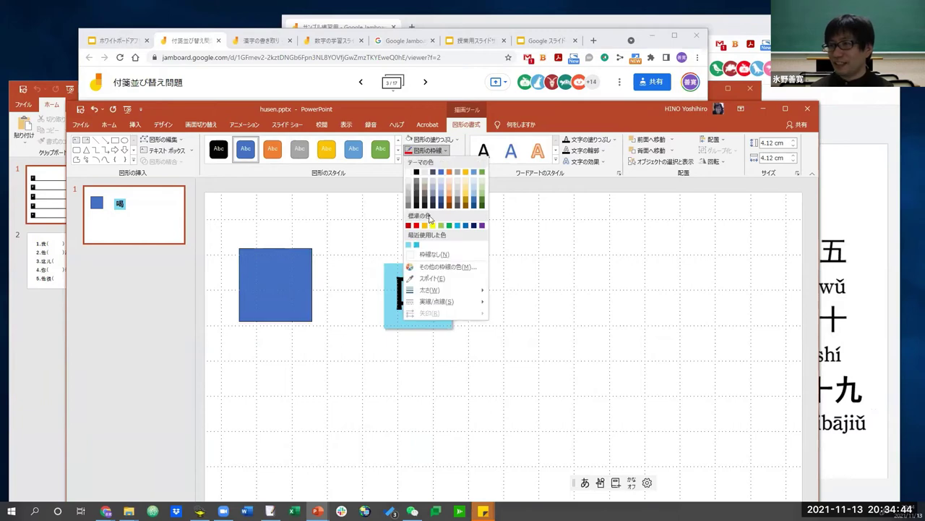
left_click(409, 246)
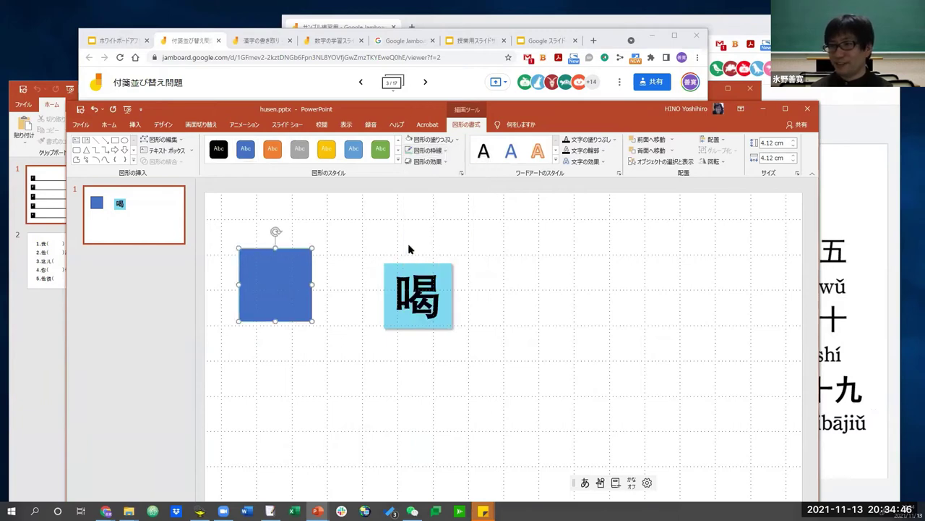
left_click(426, 150)
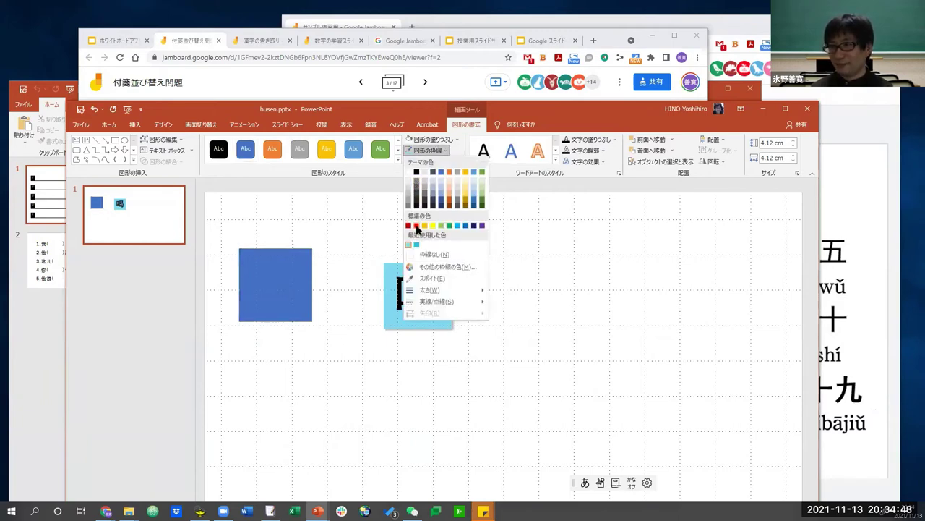
left_click(425, 255)
left_click(434, 139)
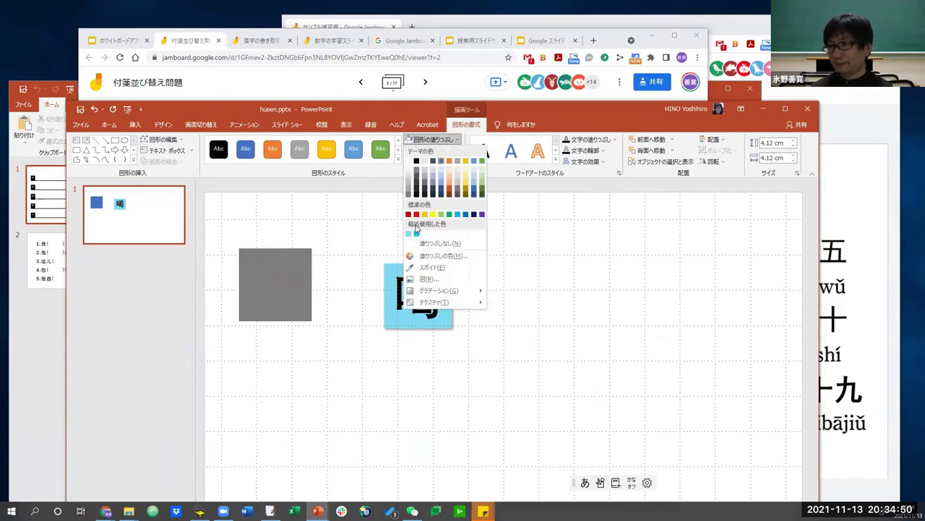
left_click(409, 234)
Type 喝 into the square via Chinese pinyin input 'he' and select it
left_click(290, 287)
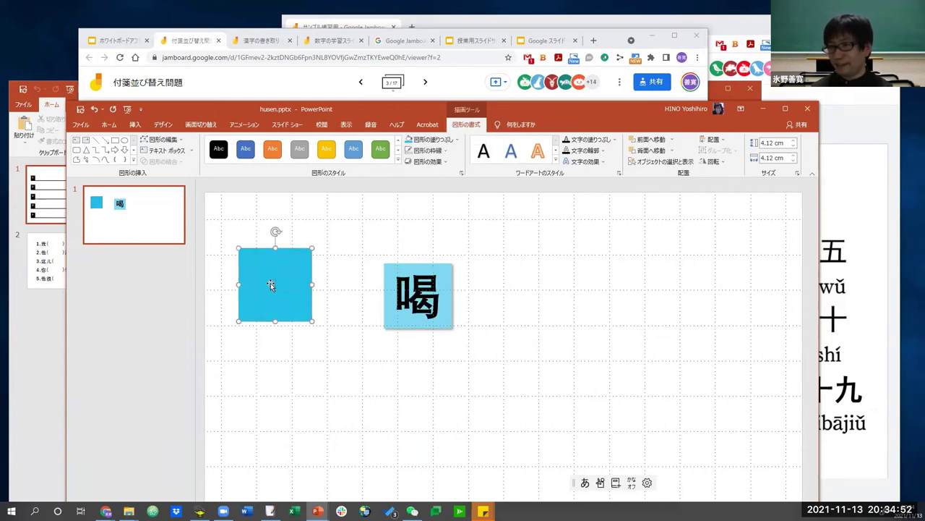
key("super+space")
type("he")
key("space")
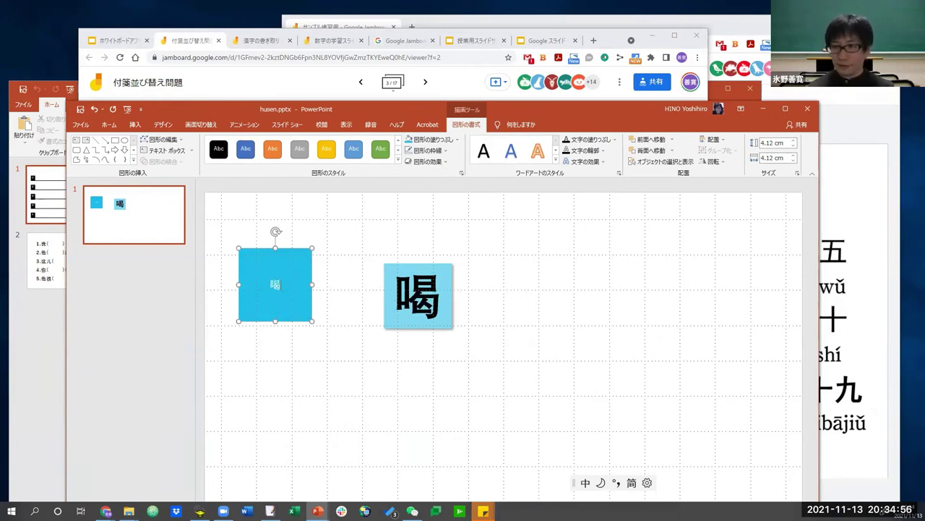
key("shift+Left")
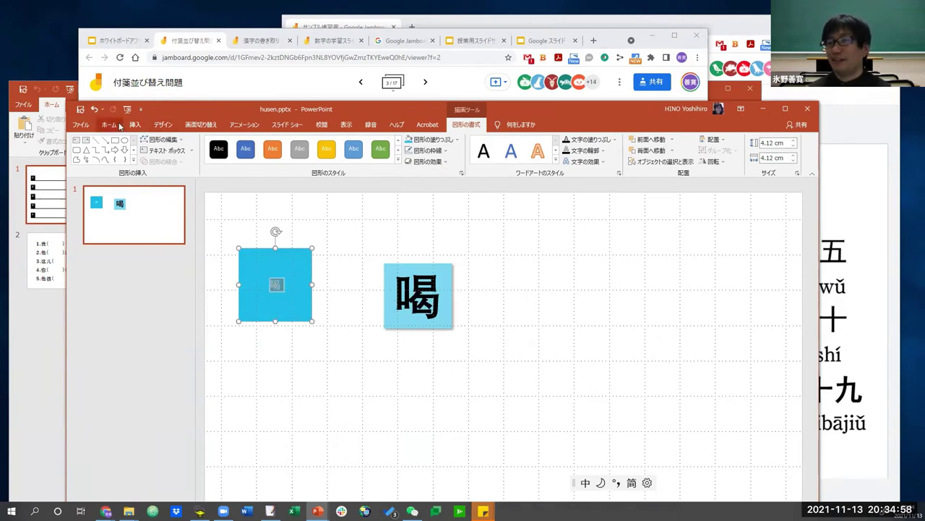
Make the square's 喝 text black and enlarge it six font-size steps
left_click(108, 125)
left_click(351, 159)
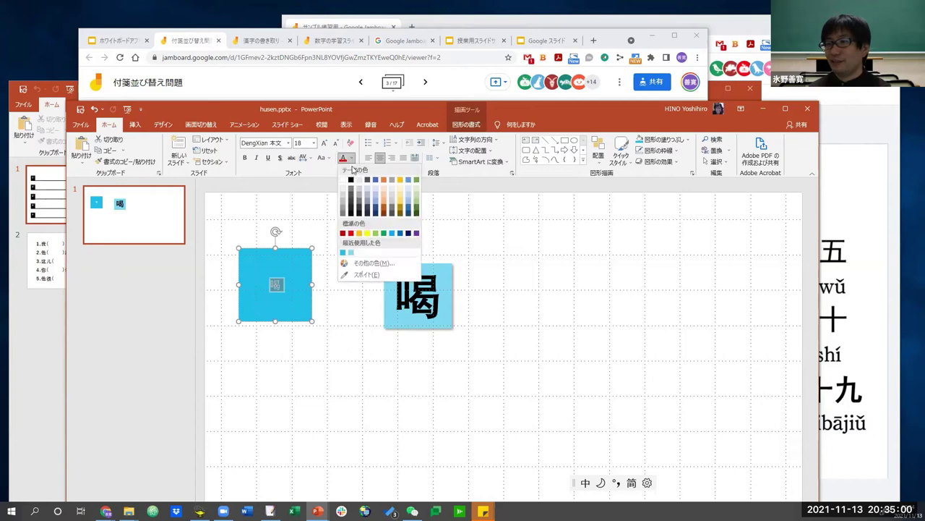
left_click(352, 179)
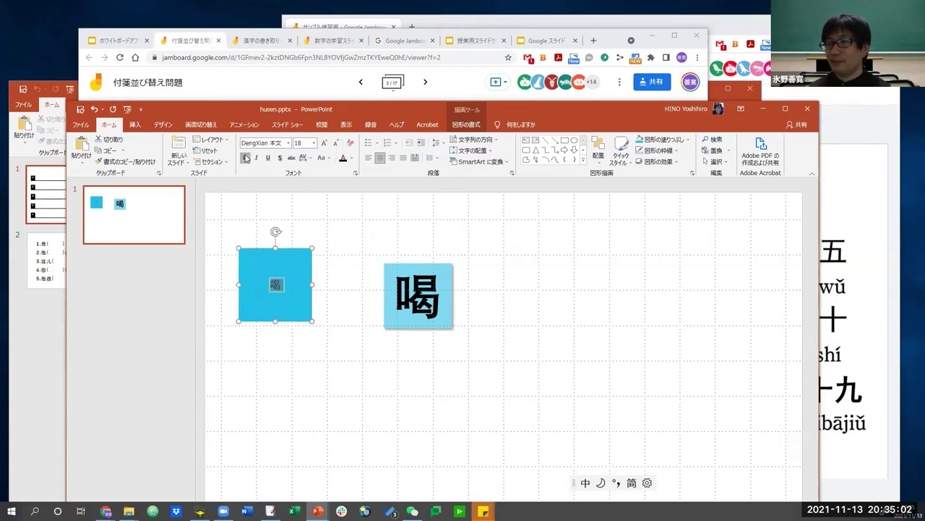
left_click(323, 143)
left_click(324, 142)
left_click(324, 143)
left_click(324, 142)
left_click(324, 143)
left_click(324, 143)
left_click(324, 142)
left_click(324, 142)
left_click(324, 142)
left_click(324, 142)
left_click(324, 143)
left_click(324, 143)
left_click(324, 142)
left_click(324, 143)
left_click(345, 261)
left_click(309, 296)
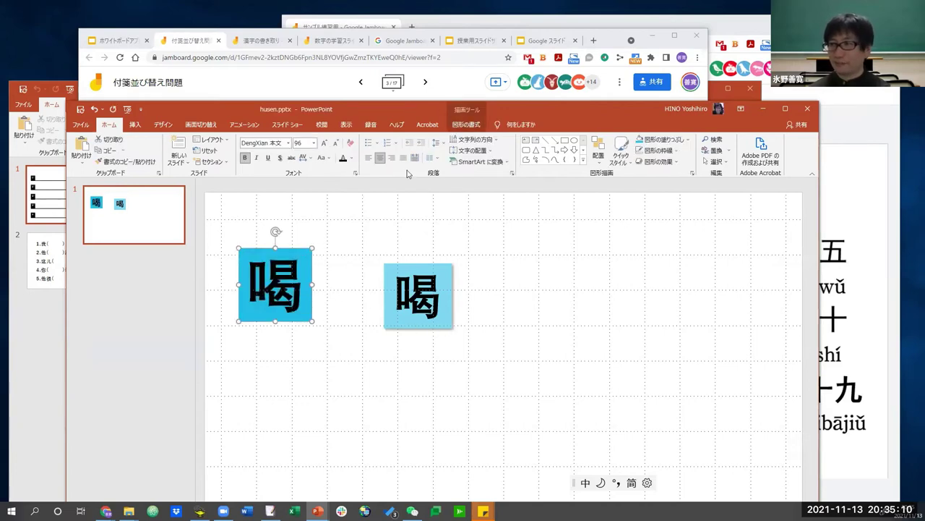
Apply an outer drop shadow preset to the left 喝 square
left_click(469, 125)
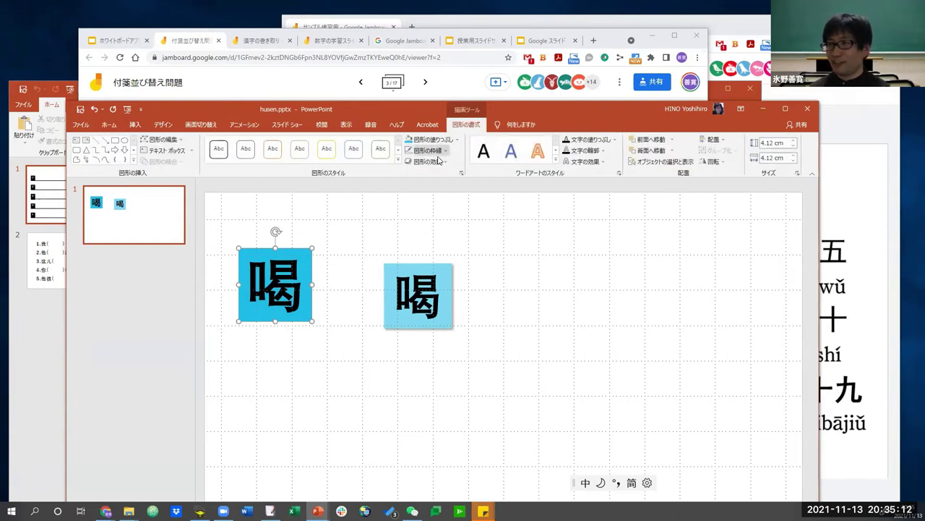
left_click(441, 161)
mouse_move(449, 208)
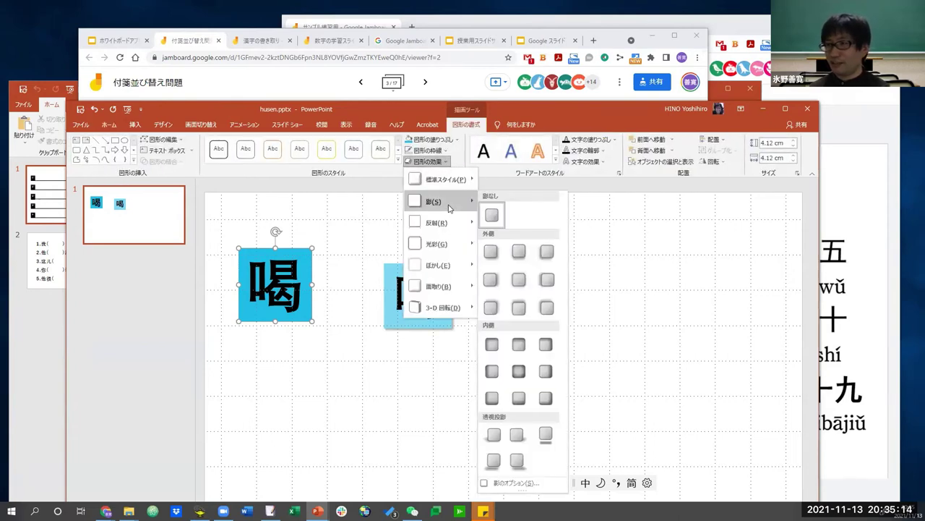
left_click(491, 215)
key("Escape")
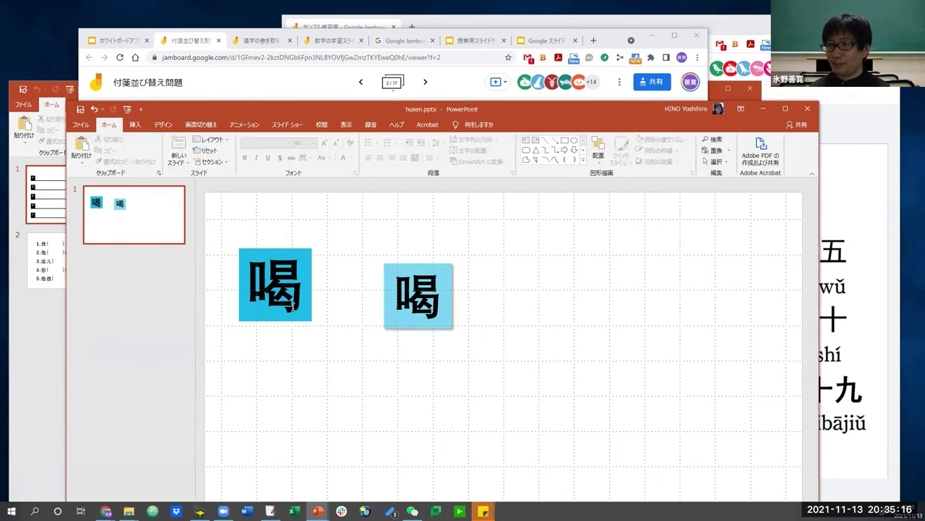
left_click(307, 296)
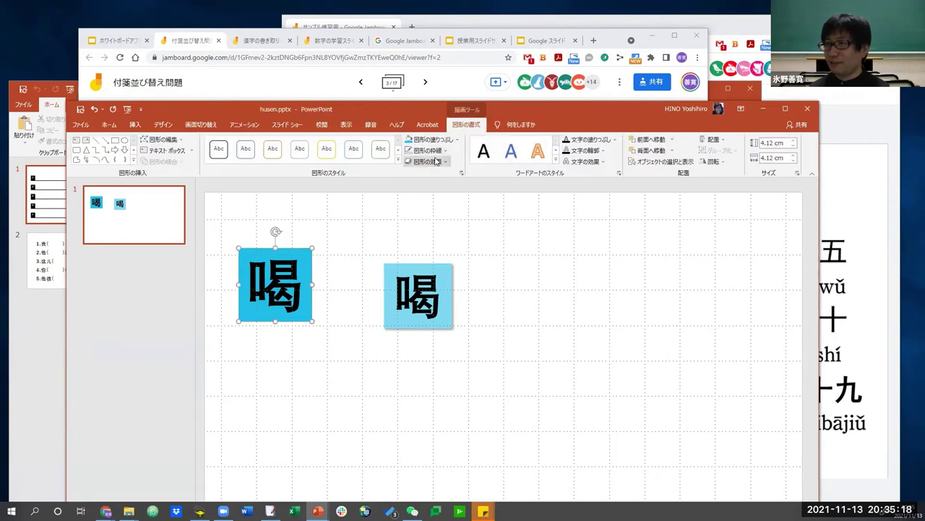
left_click(430, 161)
mouse_move(434, 201)
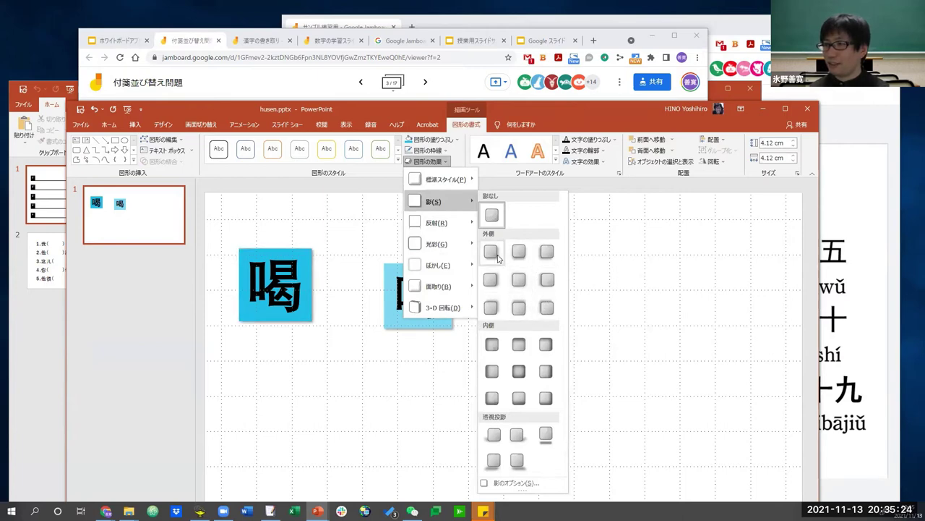
left_click(491, 251)
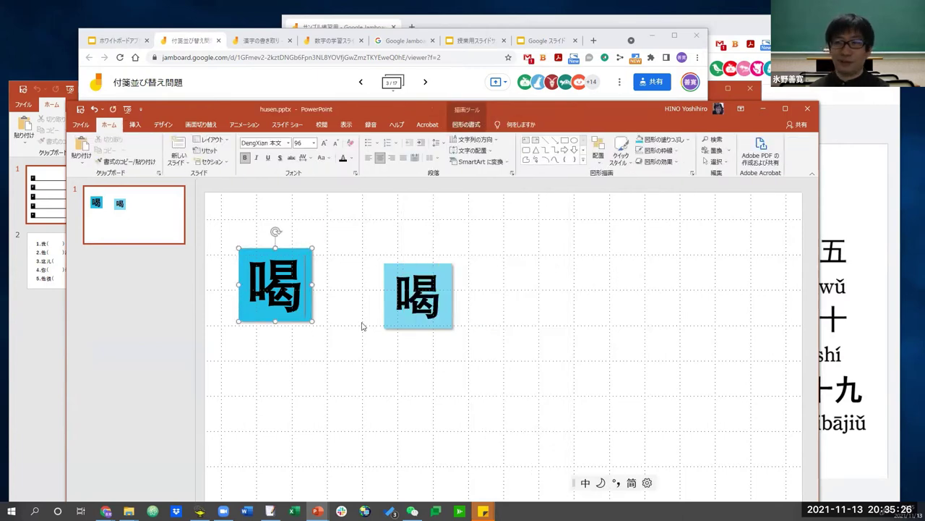
left_click(81, 125)
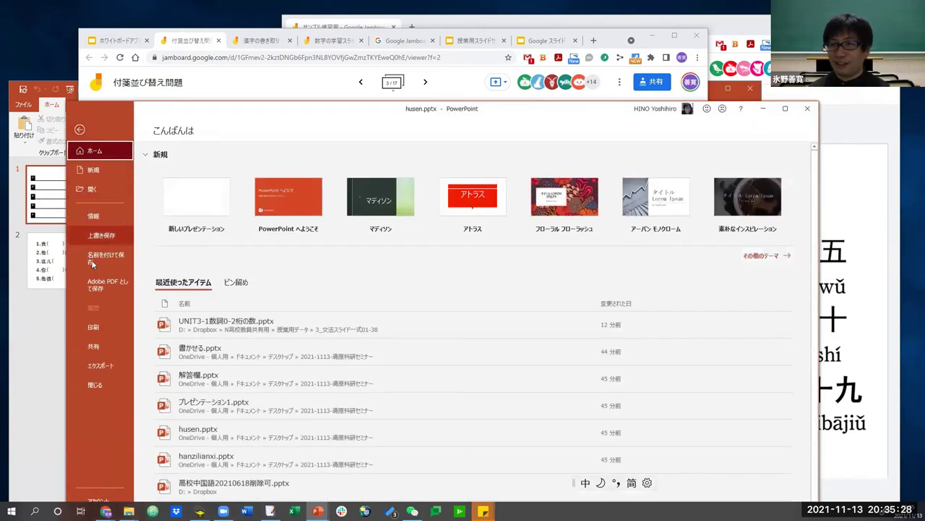
Abandon the Save As attempt and close husen.pptx choosing 保存しない (don't save)
left_click(91, 261)
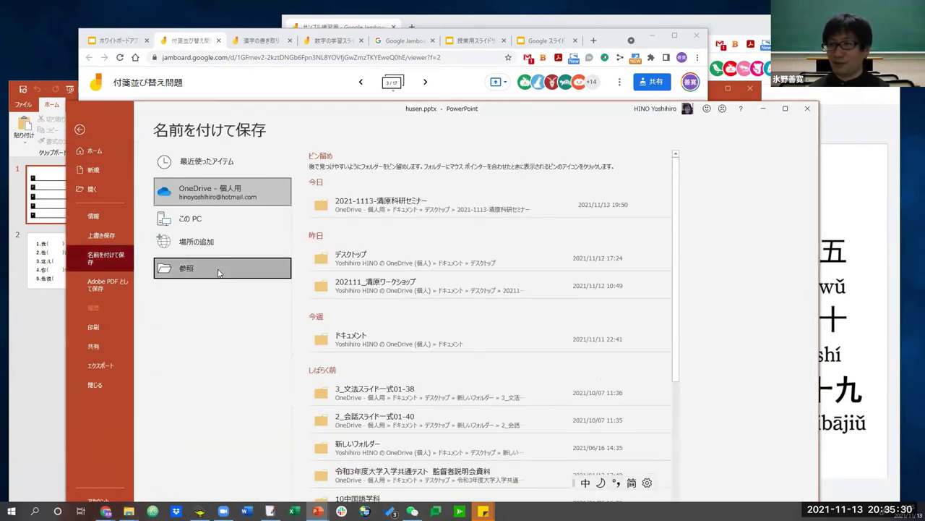
left_click(221, 268)
left_click(470, 283)
left_click(252, 274)
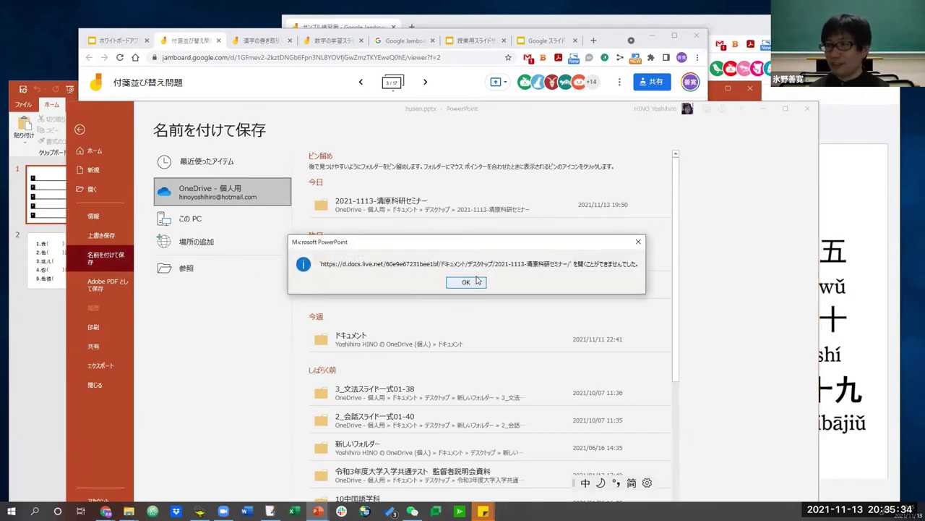
left_click(480, 281)
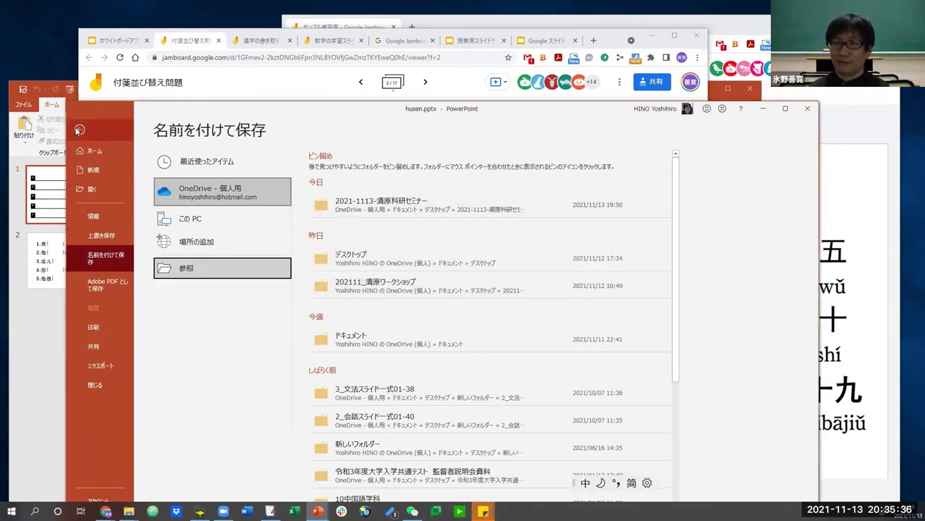
key("Escape")
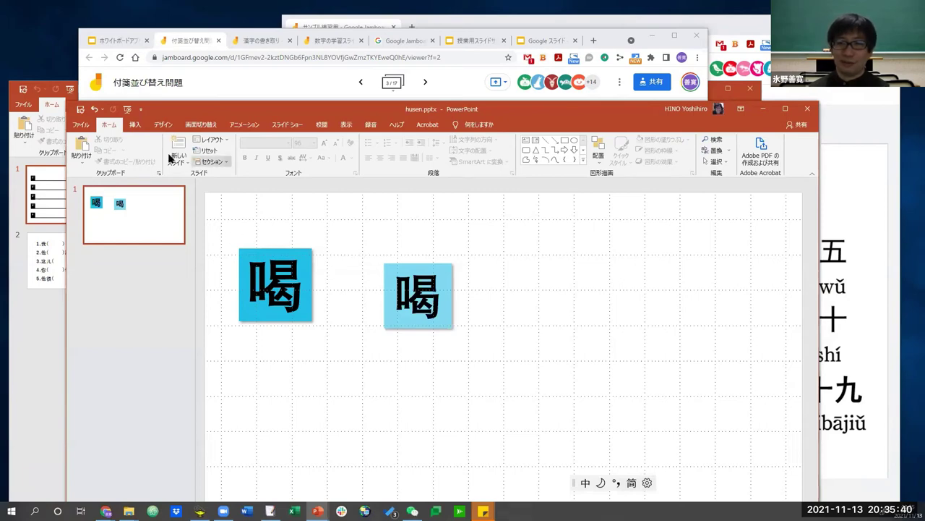
left_click(809, 108)
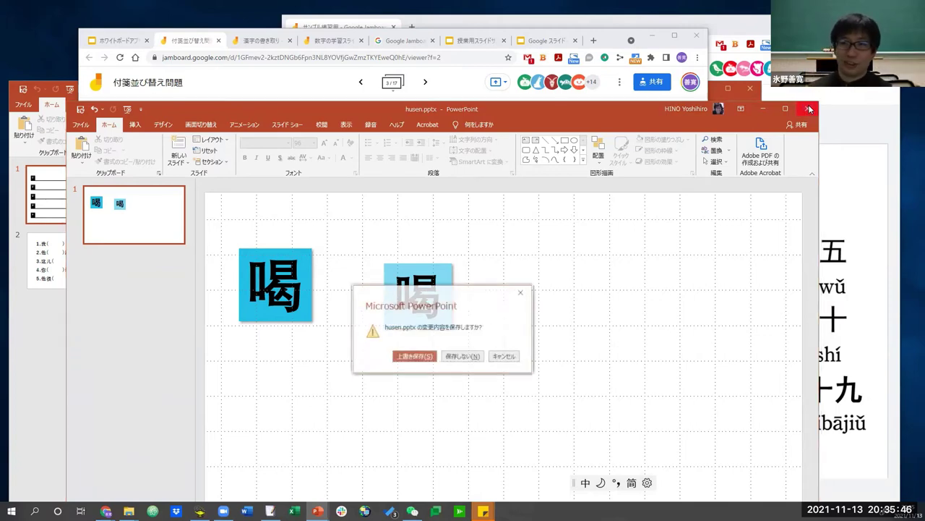
left_click(442, 355)
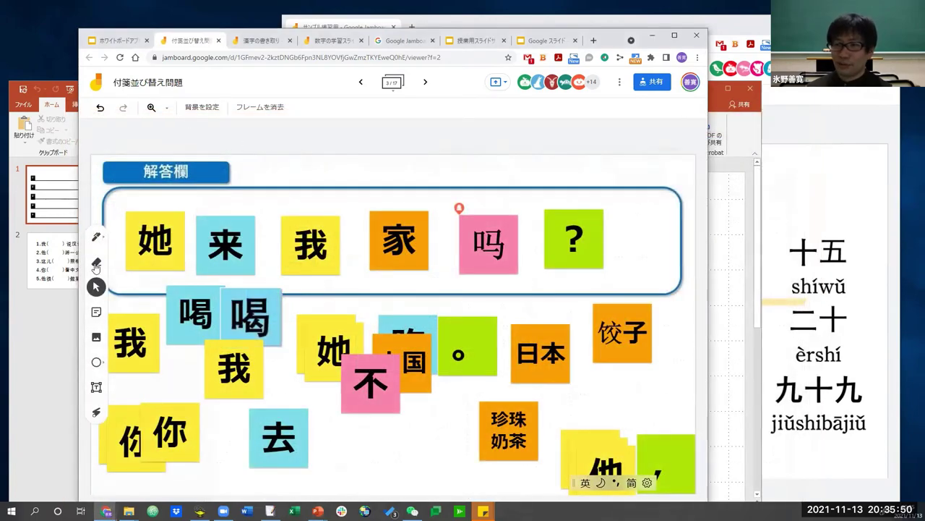
Cancel the image upload and bring up Slides slide 10 on sticky-note and image matching
left_click(96, 336)
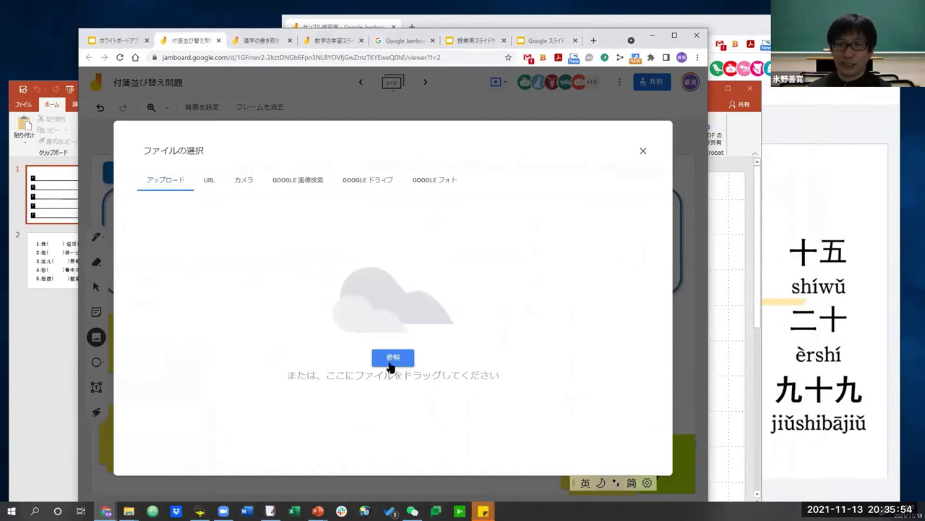
left_click(643, 151)
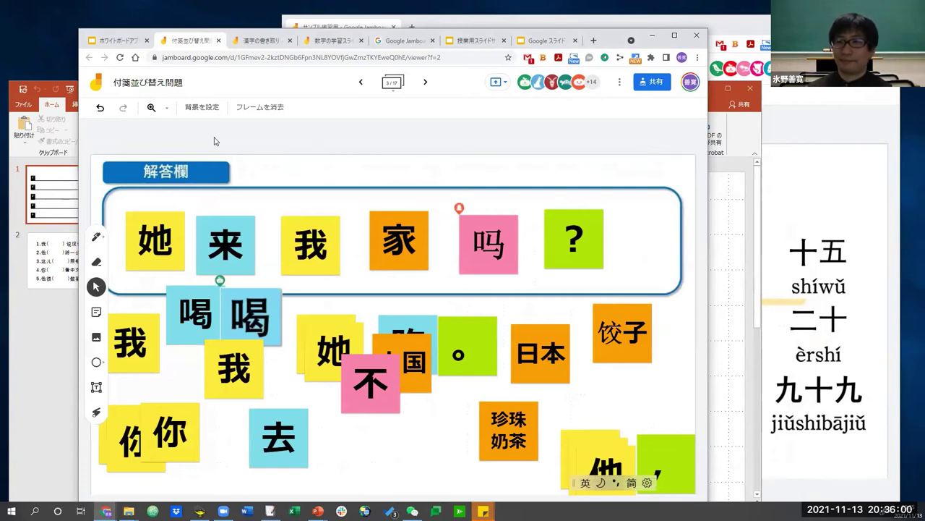
left_click(122, 41)
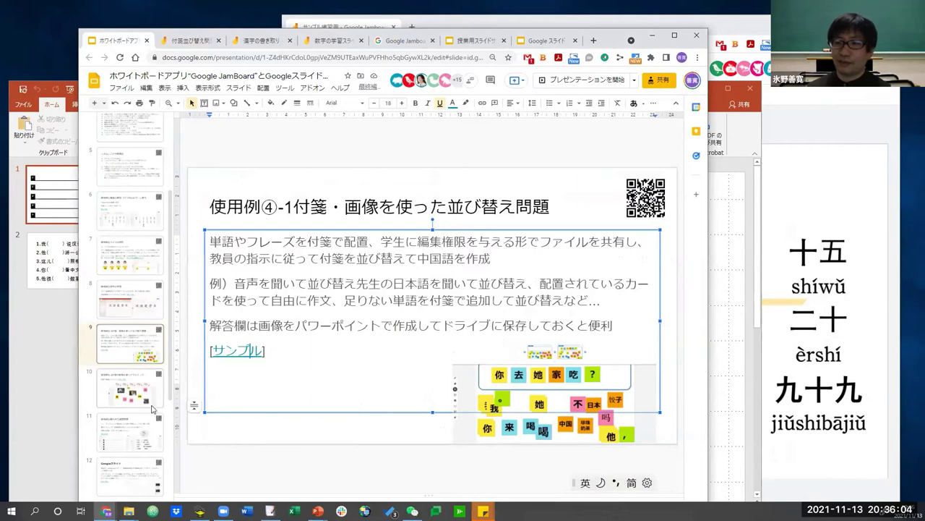
left_click(134, 395)
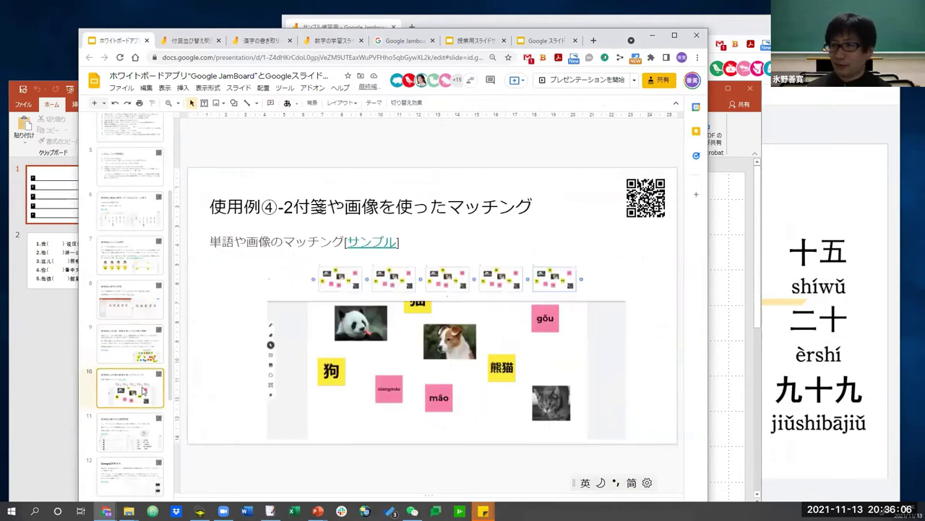
Follow slide 10's サンプル link to open the 無題のJam sample matching board
left_click(384, 269)
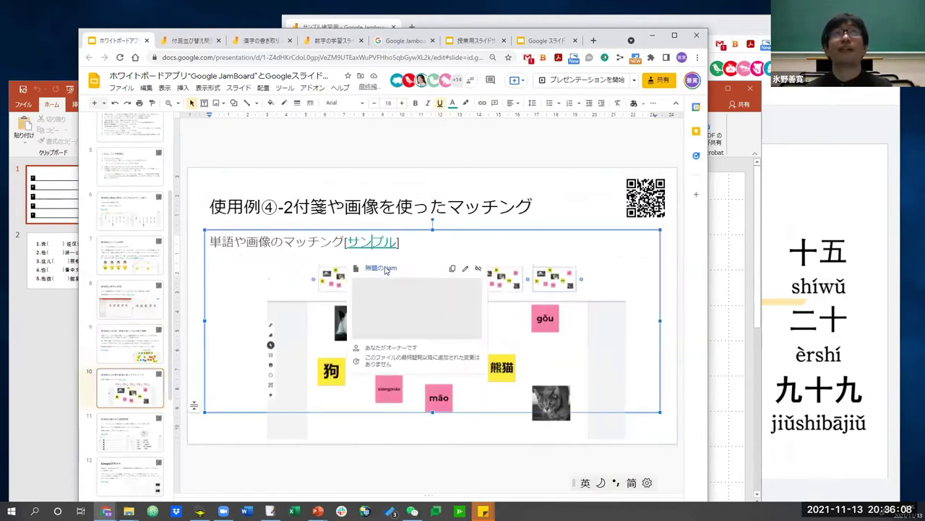
left_click(384, 268)
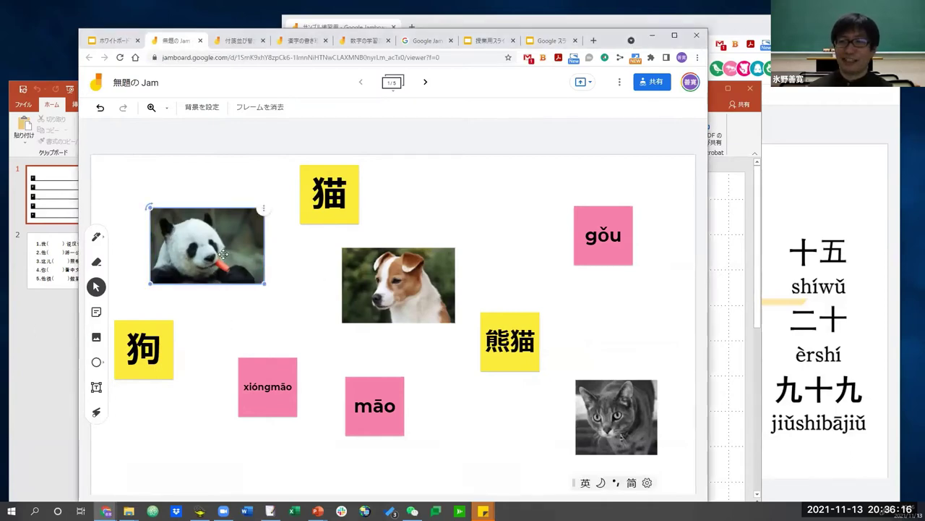
Move the 狗 and gǒu sticky notes onto the dog photo
left_click(333, 219)
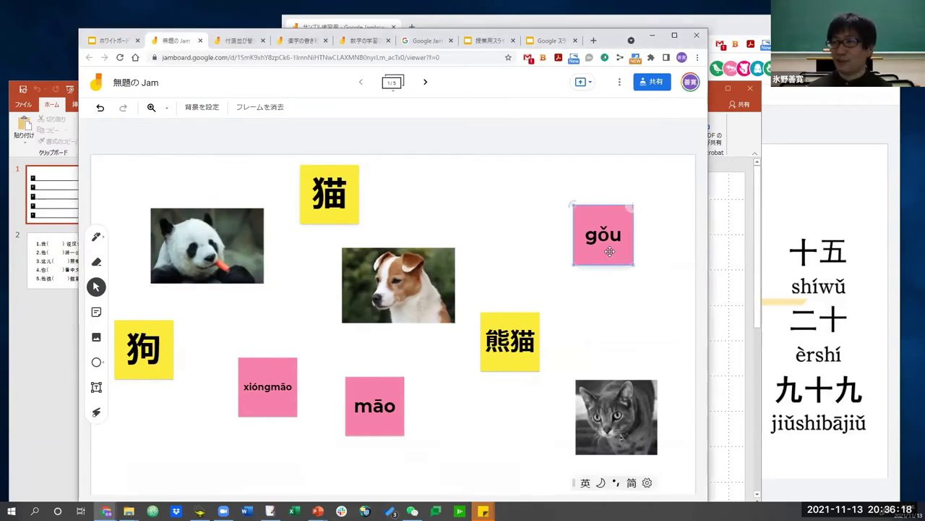
left_click(514, 364)
left_click(255, 409)
left_click(463, 427)
left_click(392, 82)
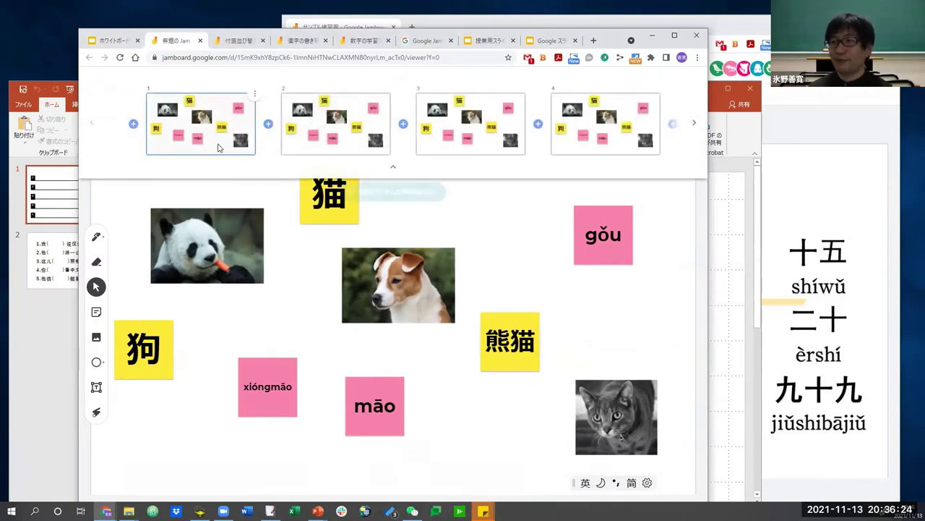
left_click(155, 330)
left_click_drag(154, 329, 390, 277)
left_click(318, 332)
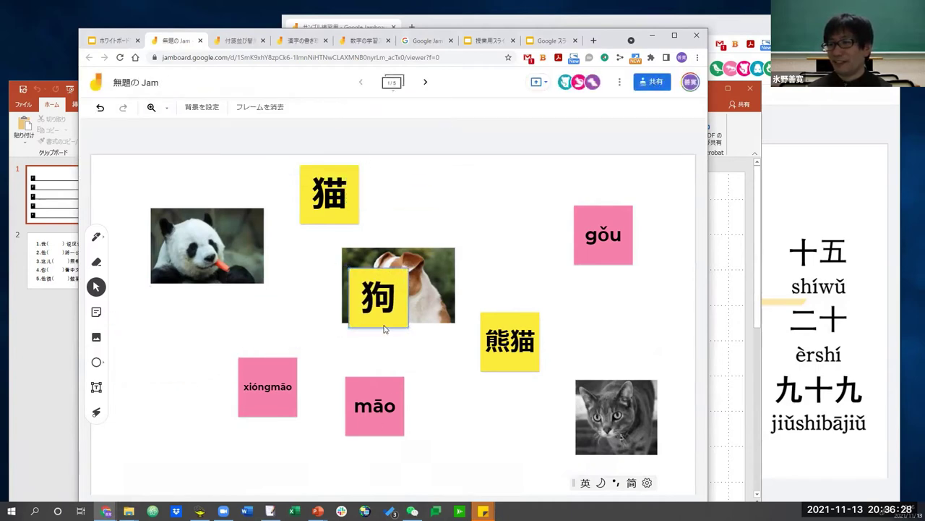
left_click_drag(597, 250, 435, 313)
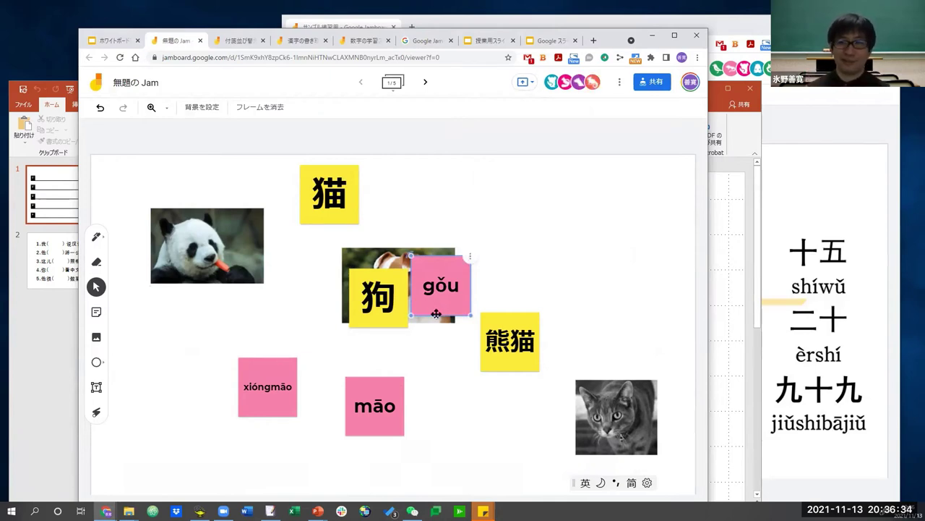
Glance at the frame thumbnails, then show Slides slide 11 on writing practice
left_click(388, 82)
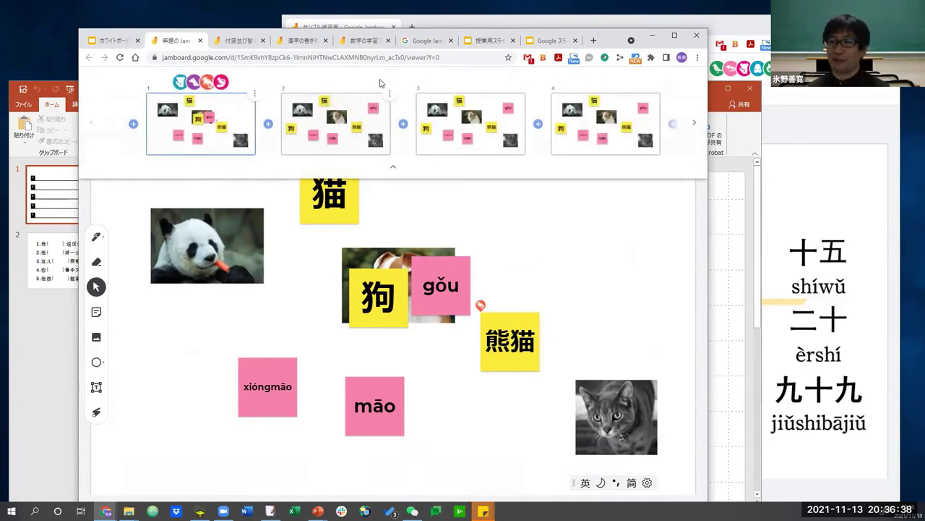
left_click(589, 280)
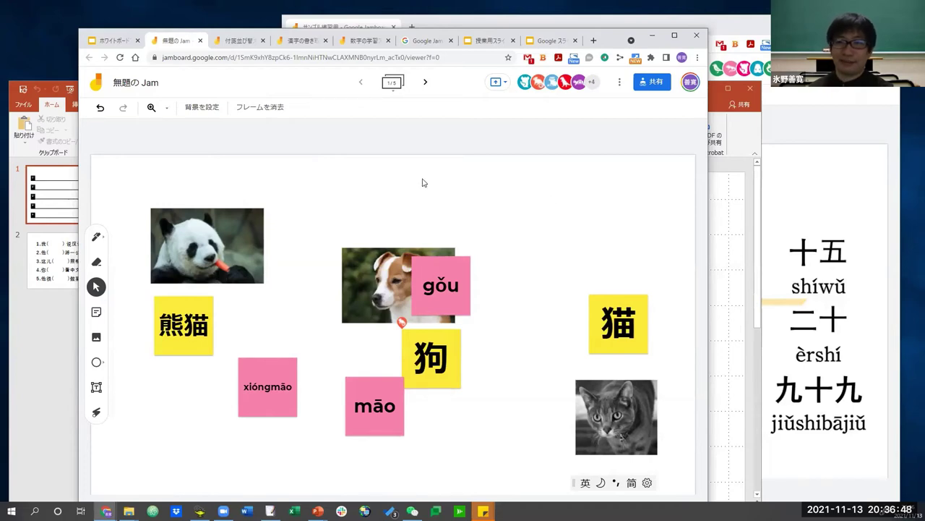
left_click(108, 40)
left_click(113, 443)
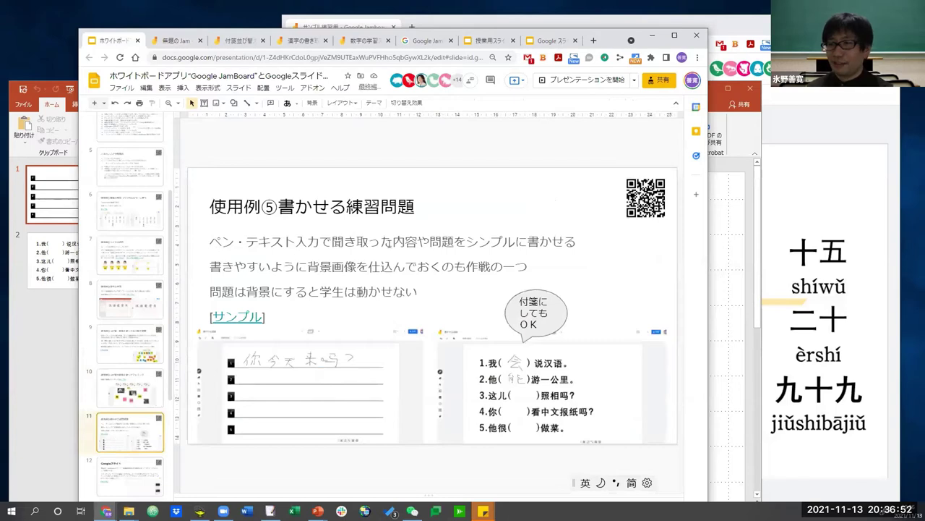
Open the writing-practice サンプル jam from slide 11 and clear the address bar
left_click(245, 312)
left_click(259, 335)
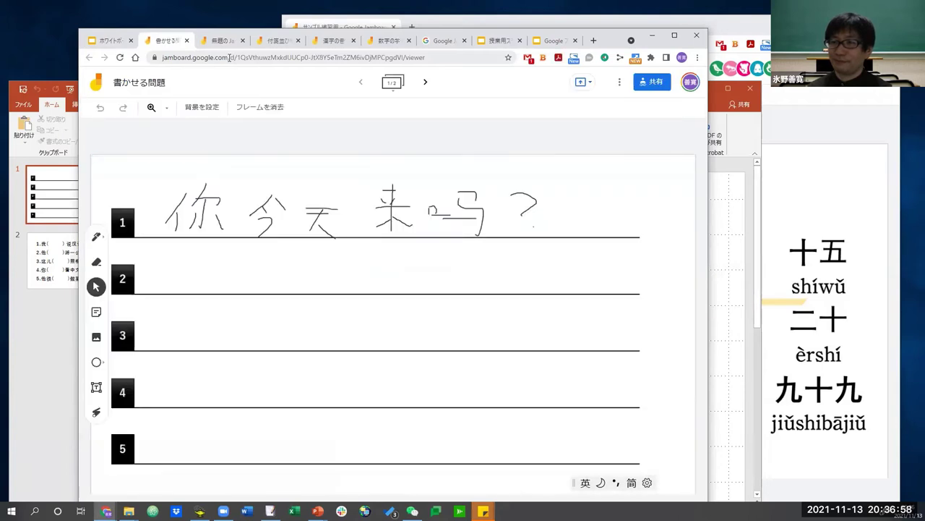
left_click(230, 58)
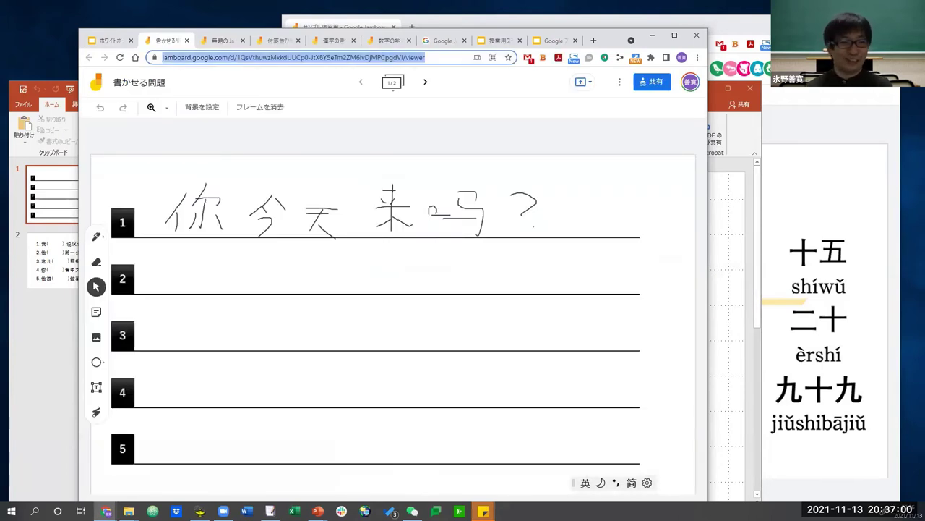
key("BackSpace")
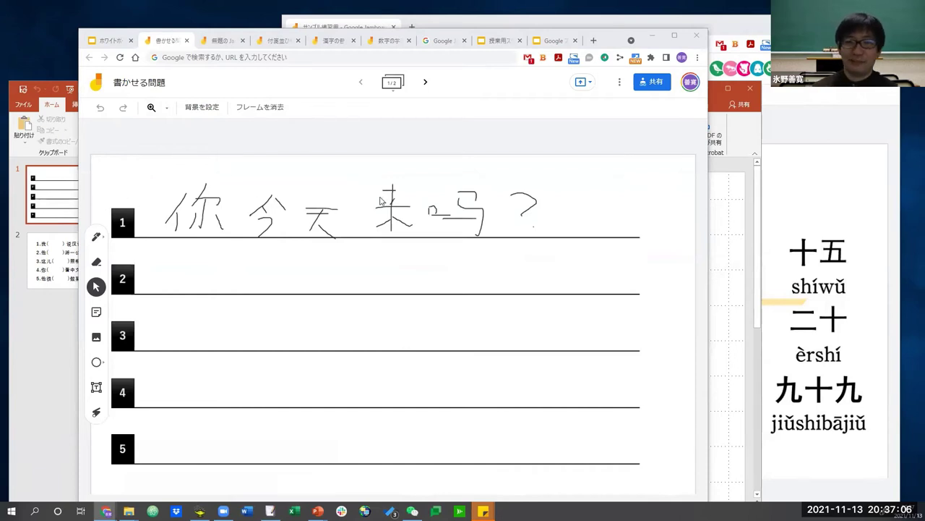
Switch the 書かせる問題 board to frame 2 with the fill-in-the-blank sentences
left_click(393, 81)
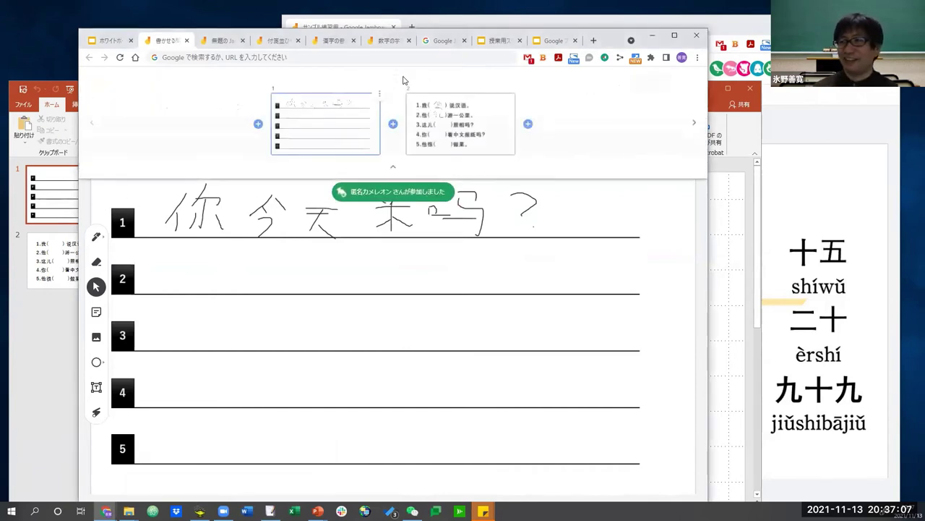
left_click(444, 132)
left_click(393, 167)
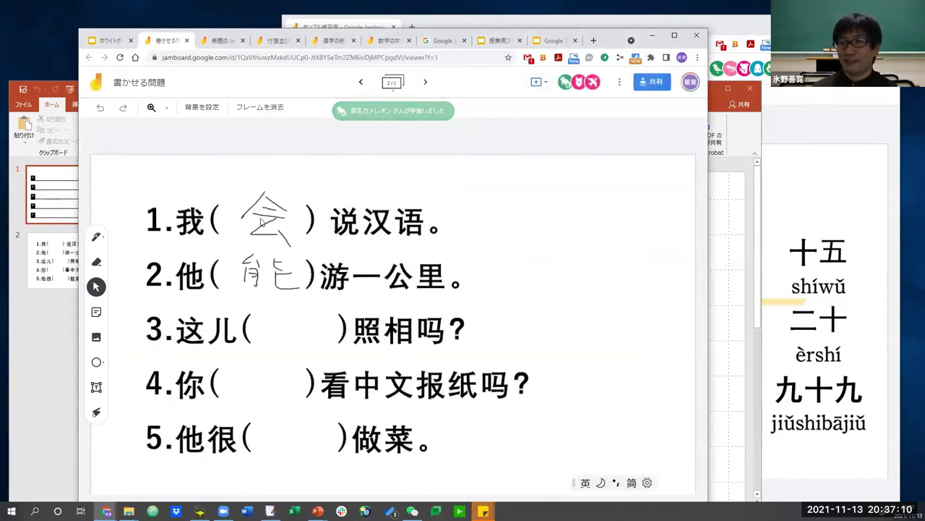
left_click(385, 81)
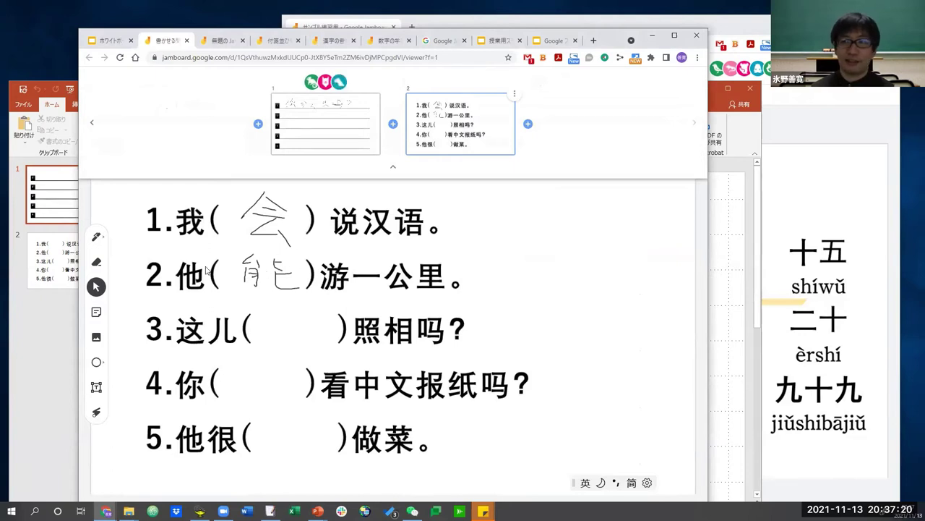
Create a sticky note reading 会, typed as 'hui' with the pinyin IME
left_click(96, 312)
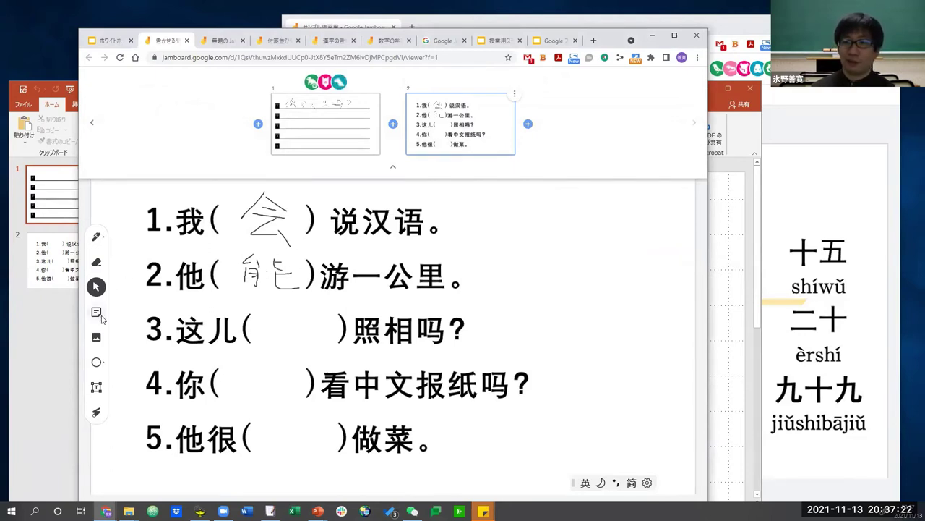
type("k")
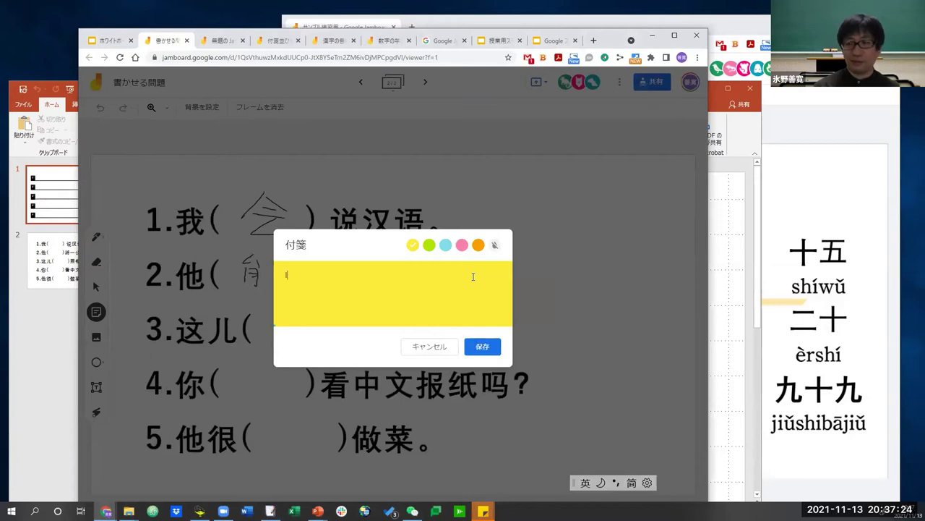
key("BackSpace")
type("kk")
key("BackSpace")
key("BackSpace")
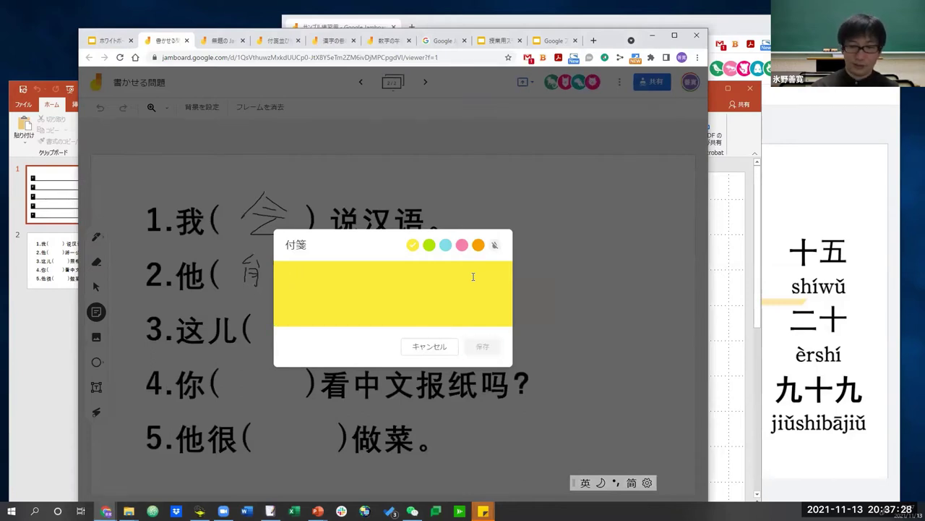
type("hui")
key("space")
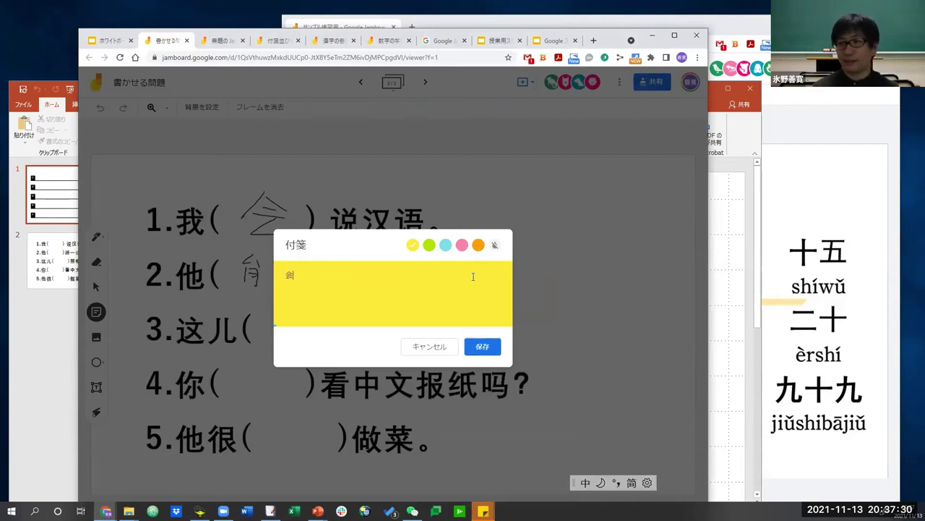
left_click(483, 346)
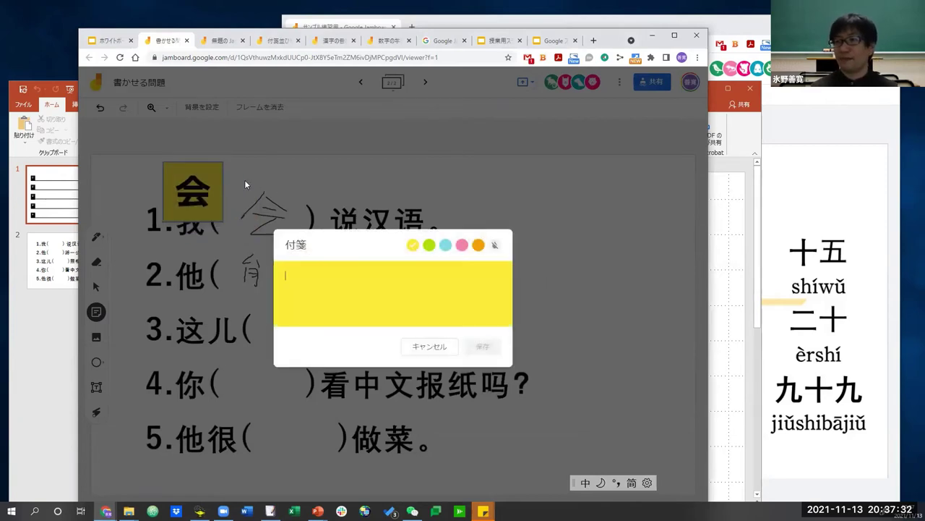
Place 会 sticky notes into blanks 1, 2 and 3 of the worksheet
left_click_drag(212, 173, 280, 194)
left_click_drag(450, 206, 580, 306)
left_click_drag(573, 329, 289, 348)
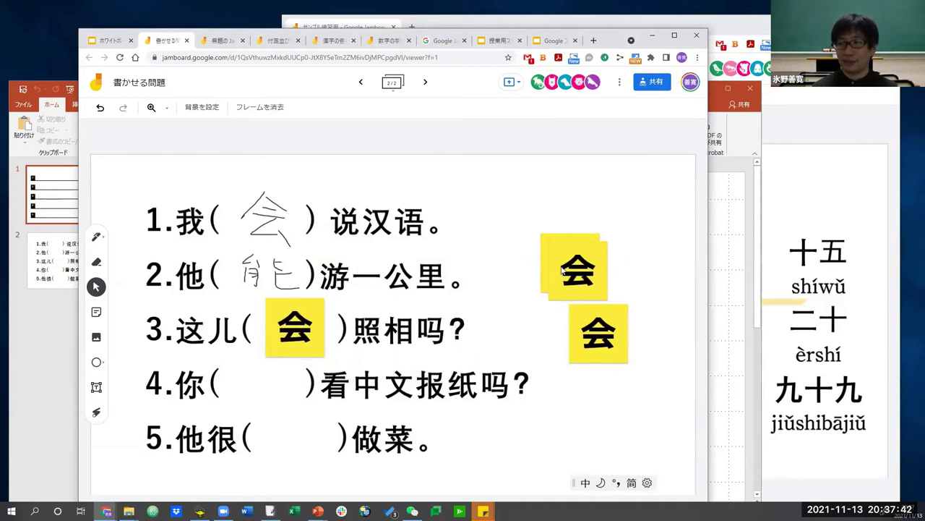
left_click_drag(558, 262, 266, 265)
left_click_drag(556, 253, 245, 204)
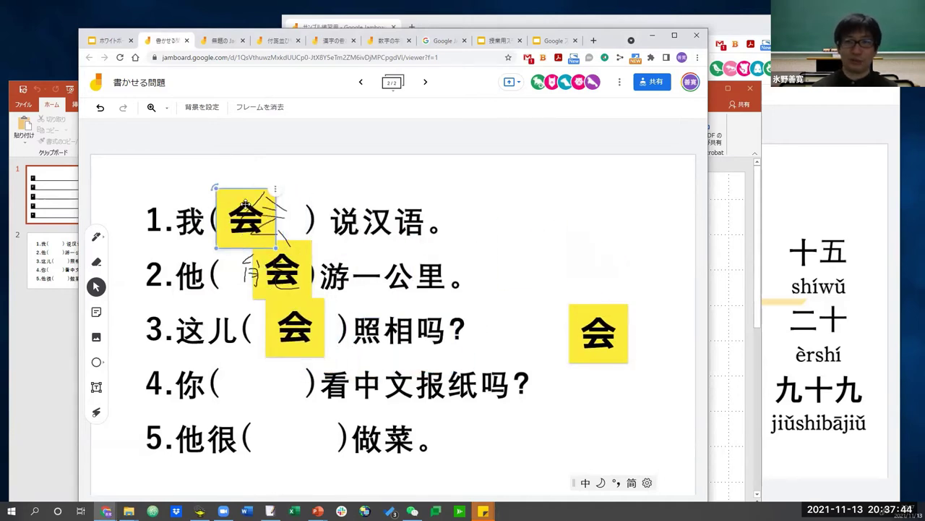
left_click(314, 149)
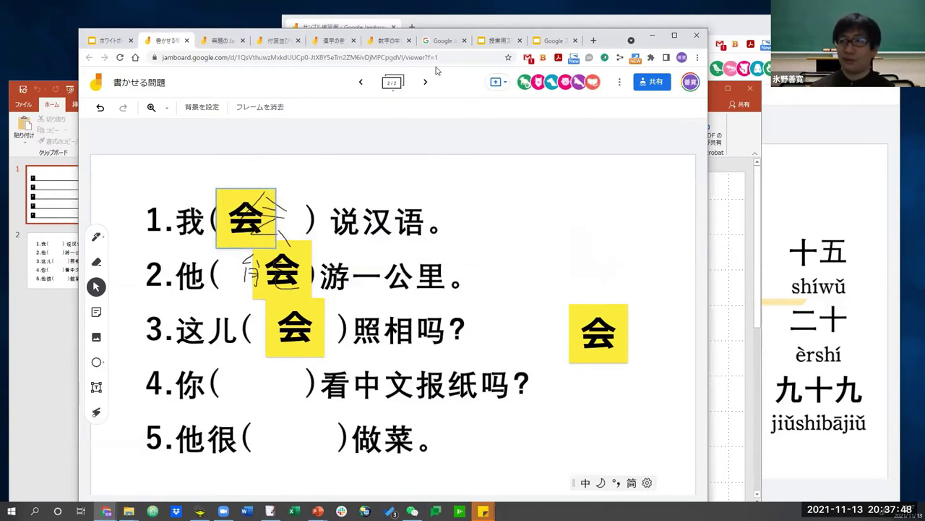
left_click(359, 82)
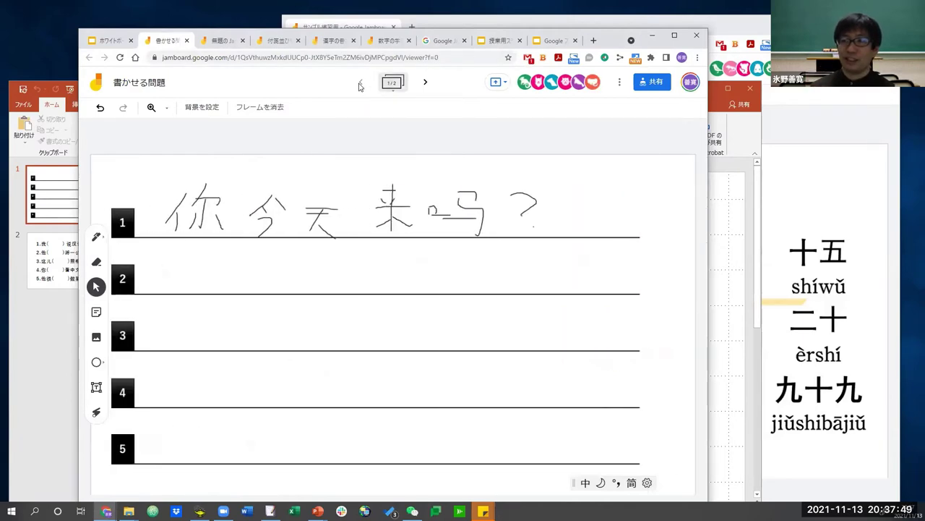
Review frame 1's handwritten sentence and frame 2's worksheet, then return to the Slides deck
left_click(425, 81)
left_click(361, 82)
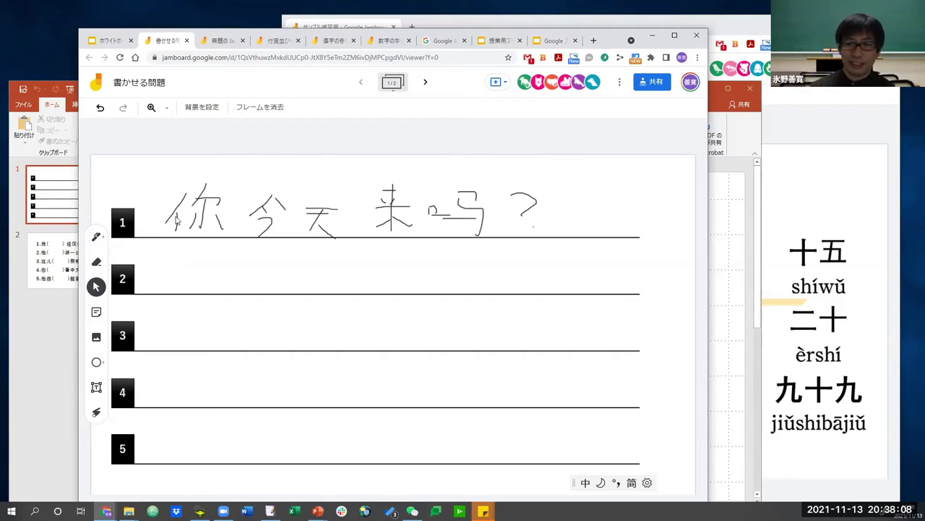
left_click(391, 82)
left_click(429, 117)
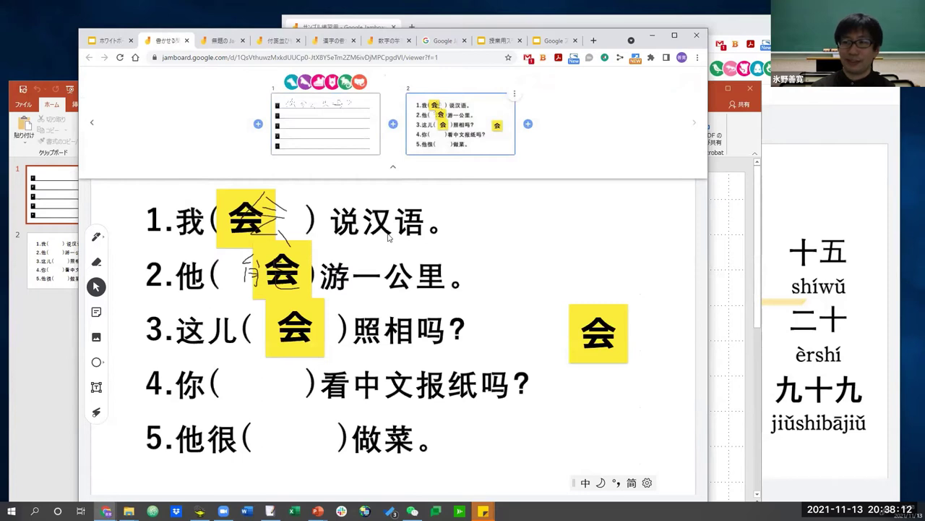
left_click(96, 387)
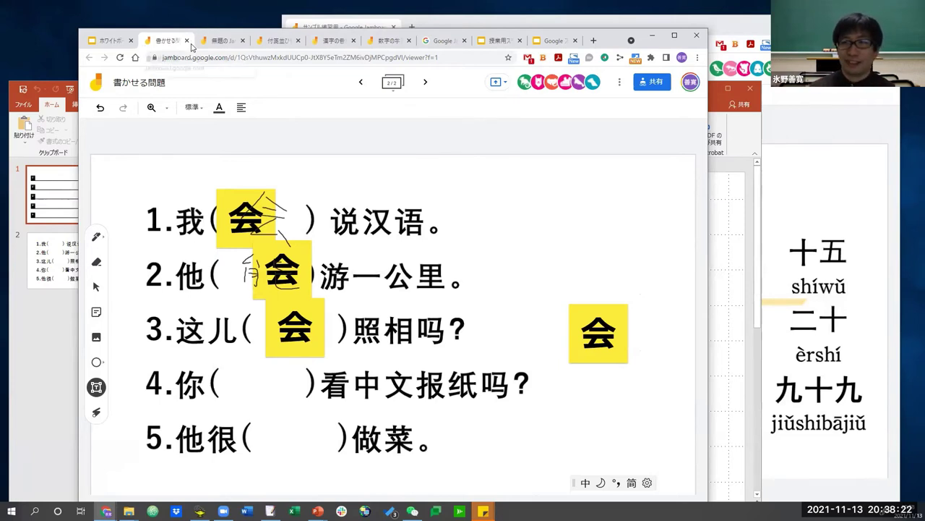
left_click(108, 41)
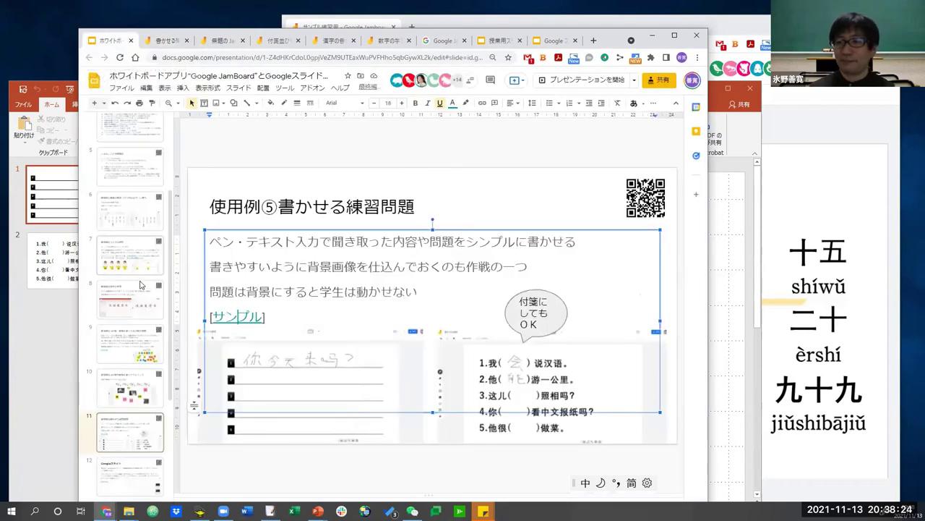
Browse slides 11 and 12, nudge slide 12's body text box up, then go to slide 13
scroll(123, 348, "down", 2)
left_click(118, 345)
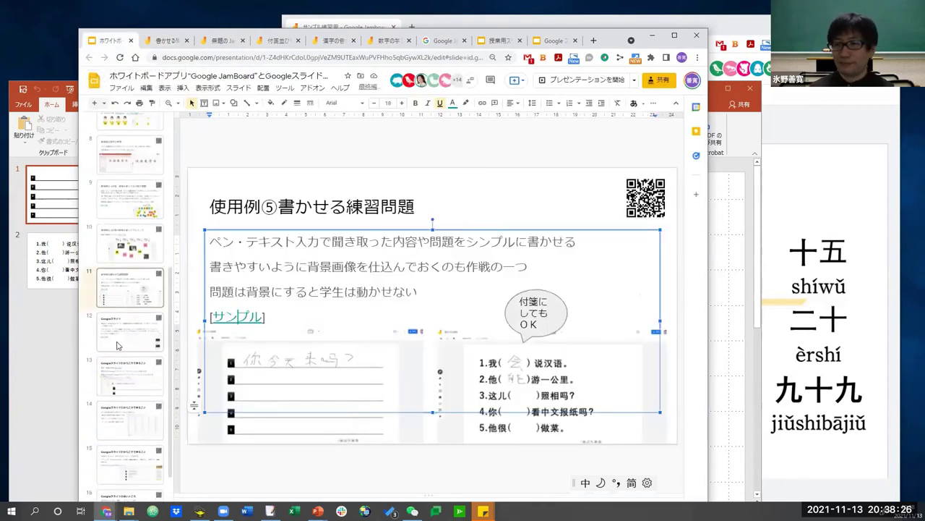
left_click(122, 292)
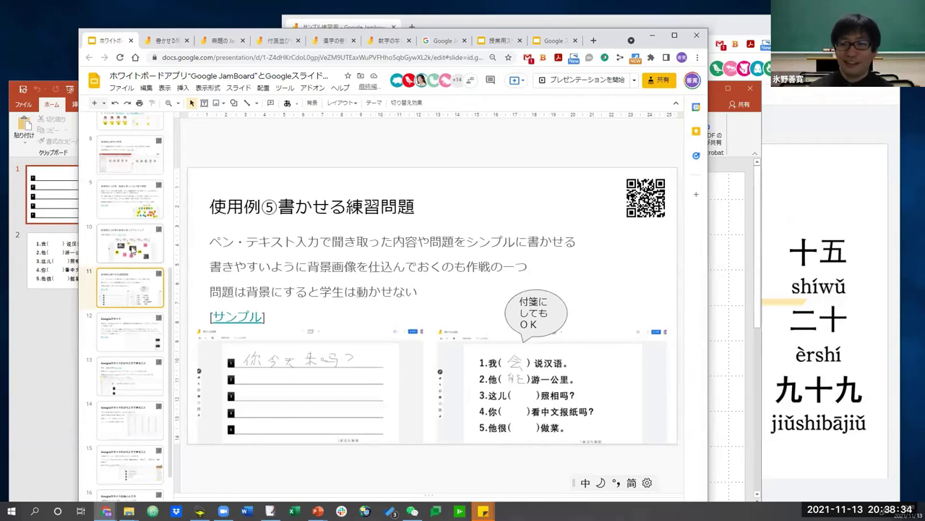
left_click(123, 338)
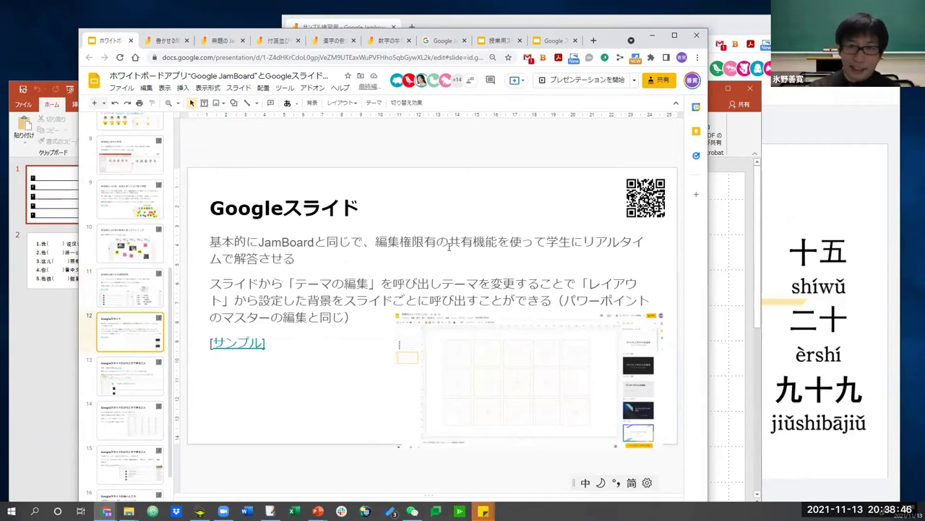
left_click(509, 264)
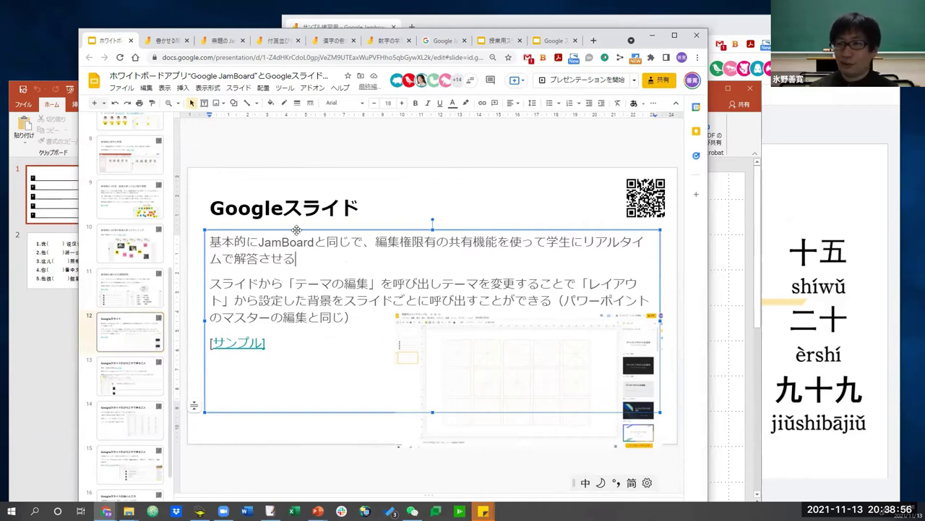
mouse_move(300, 230)
left_mouse_down()
mouse_move(299, 182)
mouse_move(299, 224)
left_mouse_up()
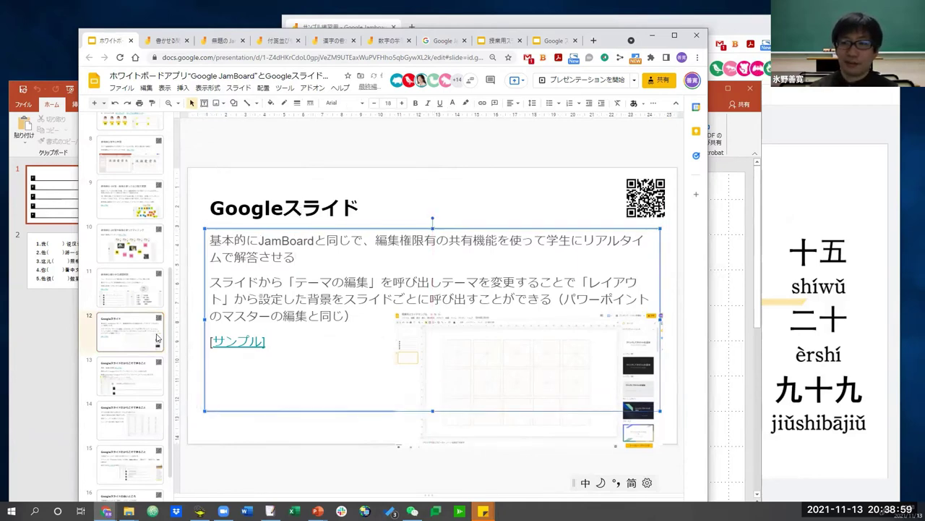
left_click(120, 374)
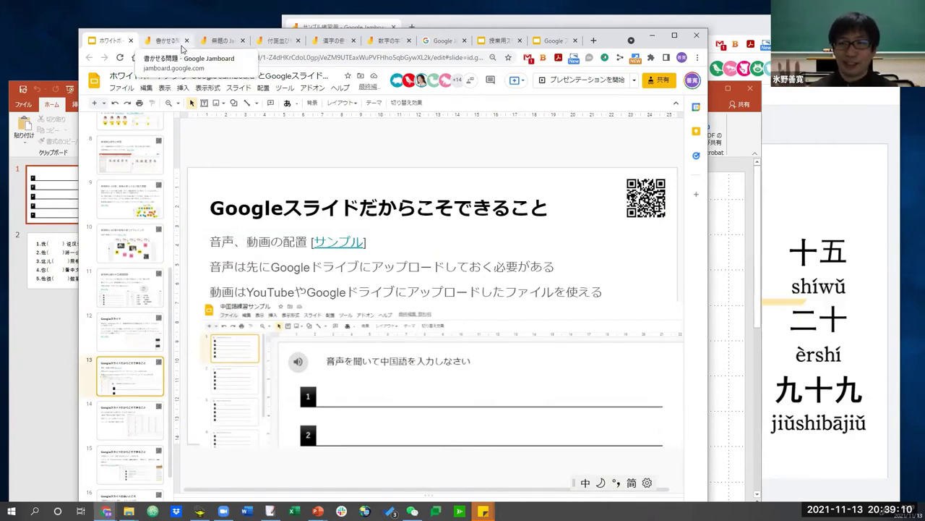
Inspect slide 13's text and screenshot, view slide 14, then return to the Jamboard worksheet
left_click(217, 238)
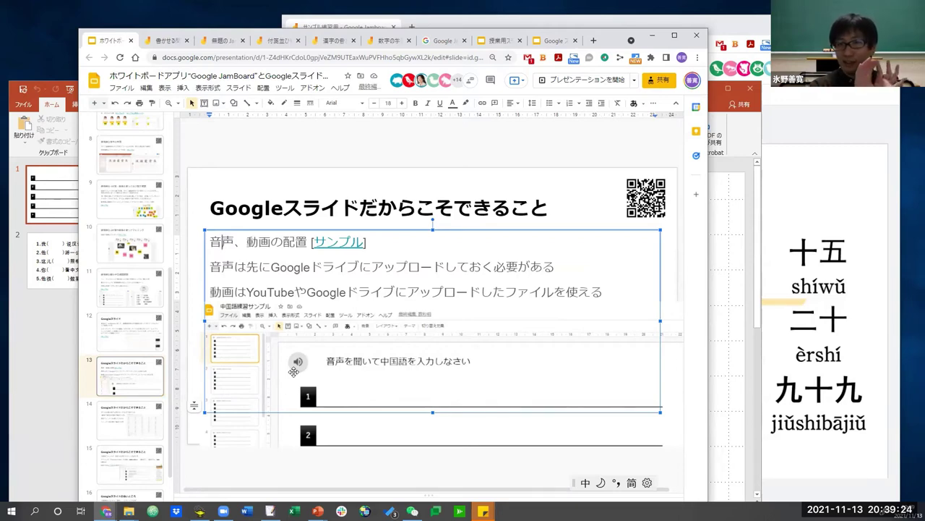
left_click(295, 365)
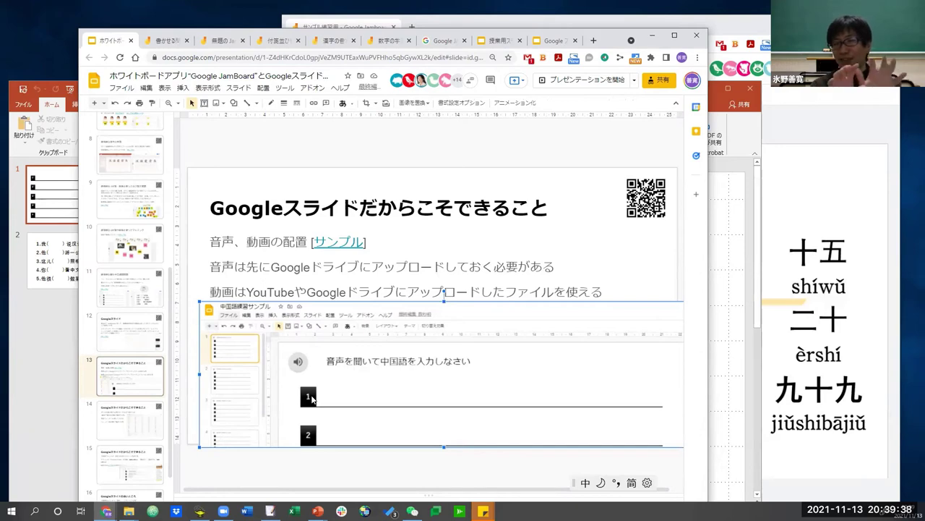
left_click(360, 267)
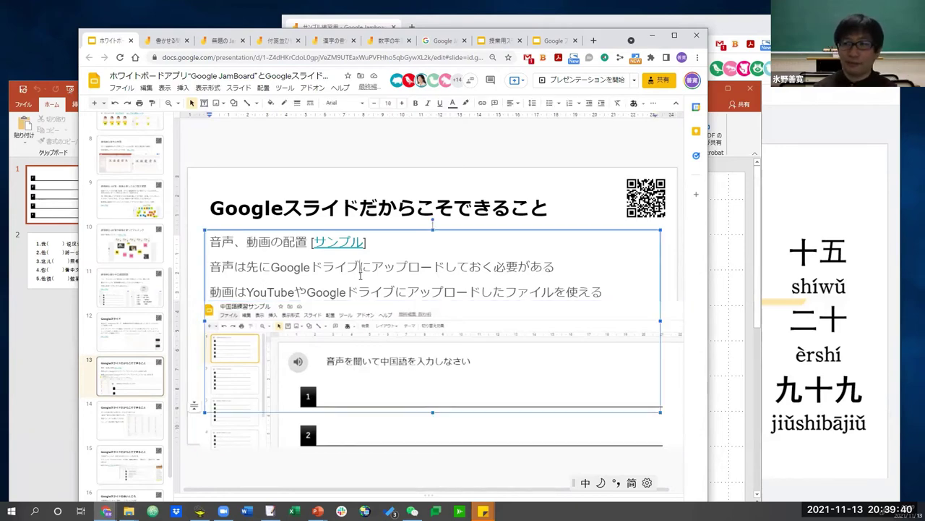
left_click(395, 185)
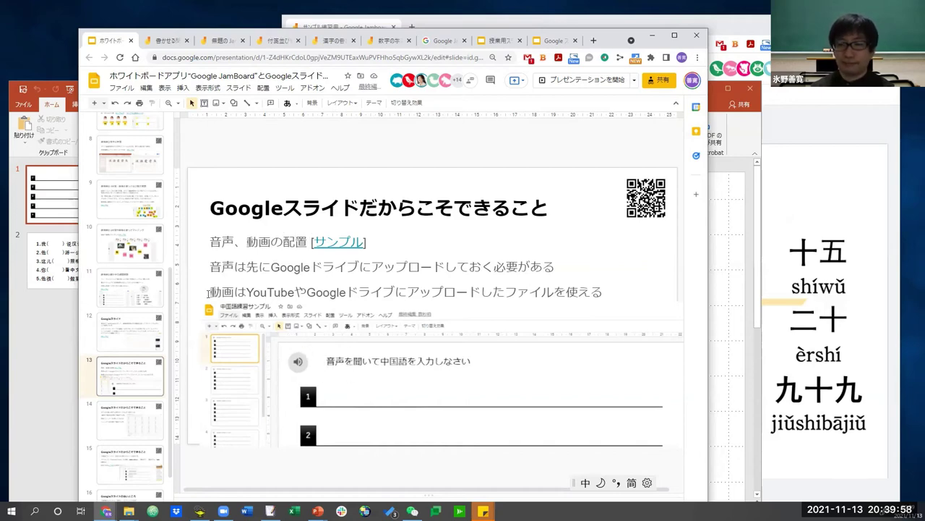
left_click(128, 415)
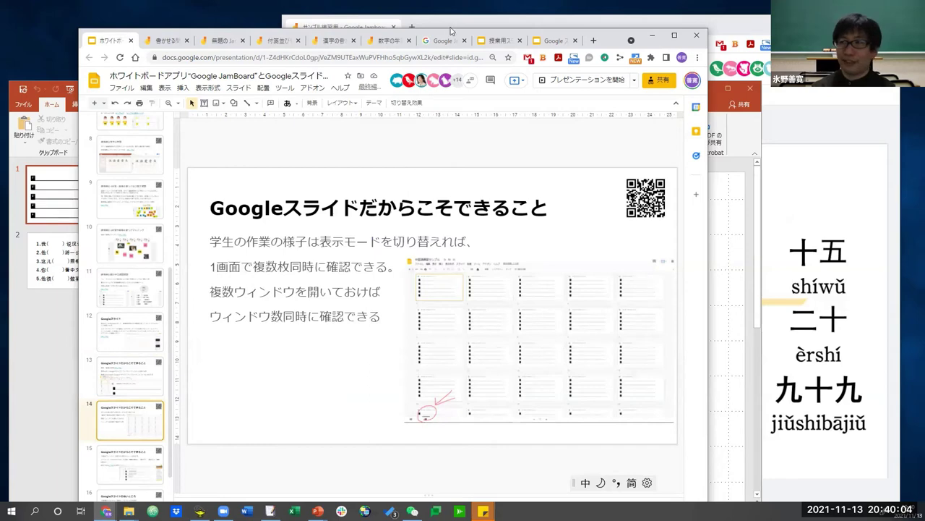
left_click(181, 40)
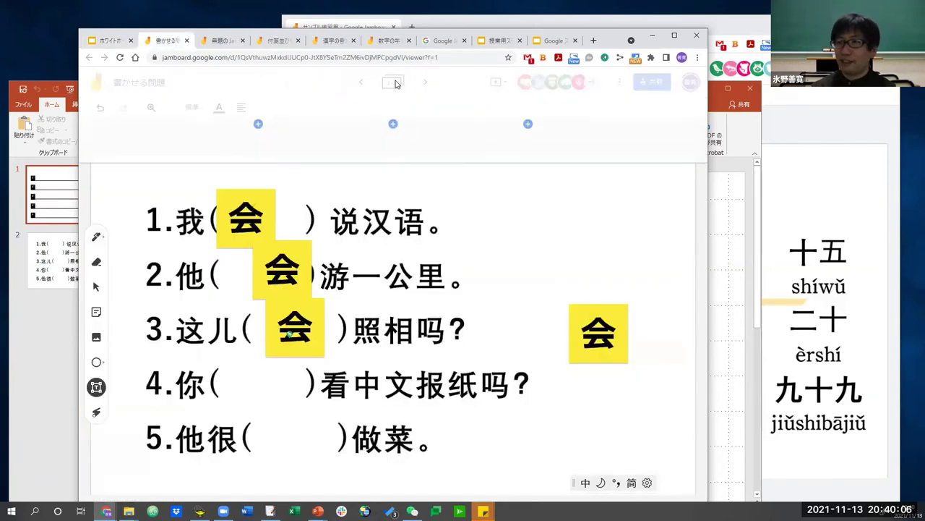
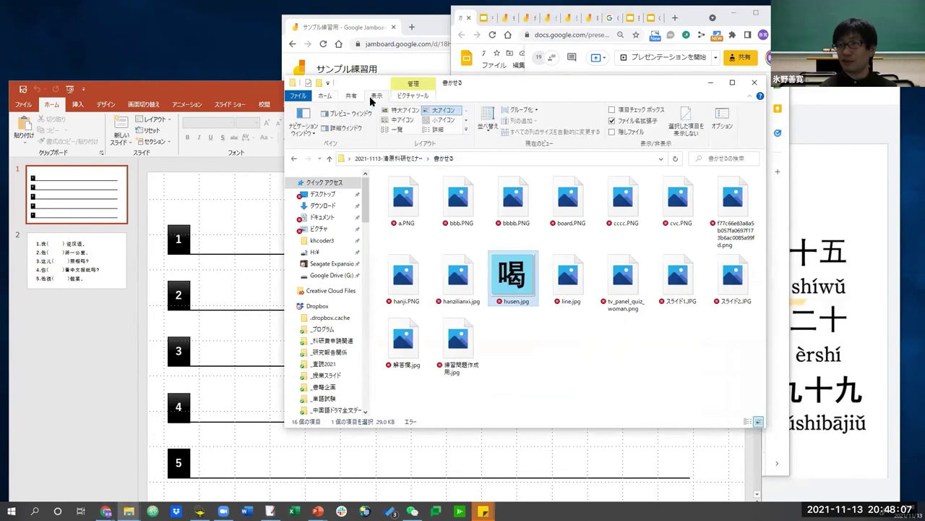
Show the folder as extra-large icons, open bbb.PNG in Photos, and start cropping it
left_click(402, 109)
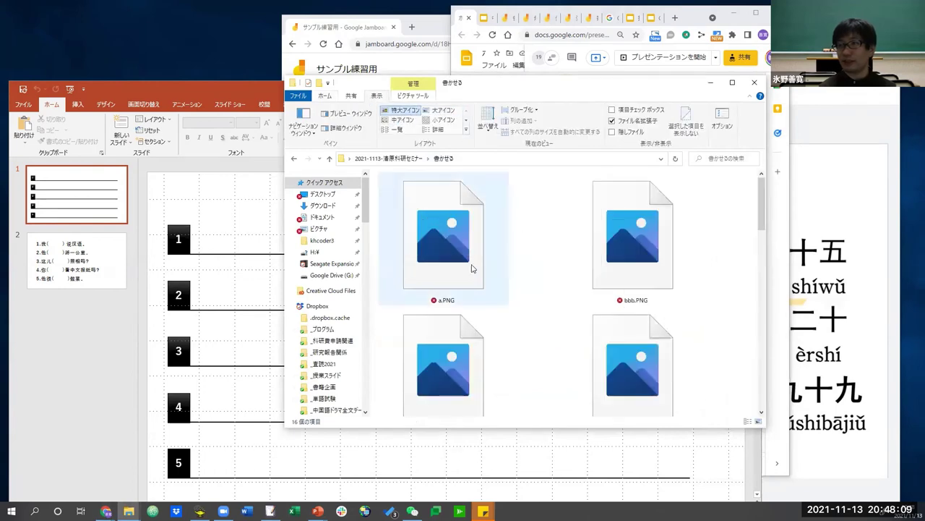
double_click(448, 266)
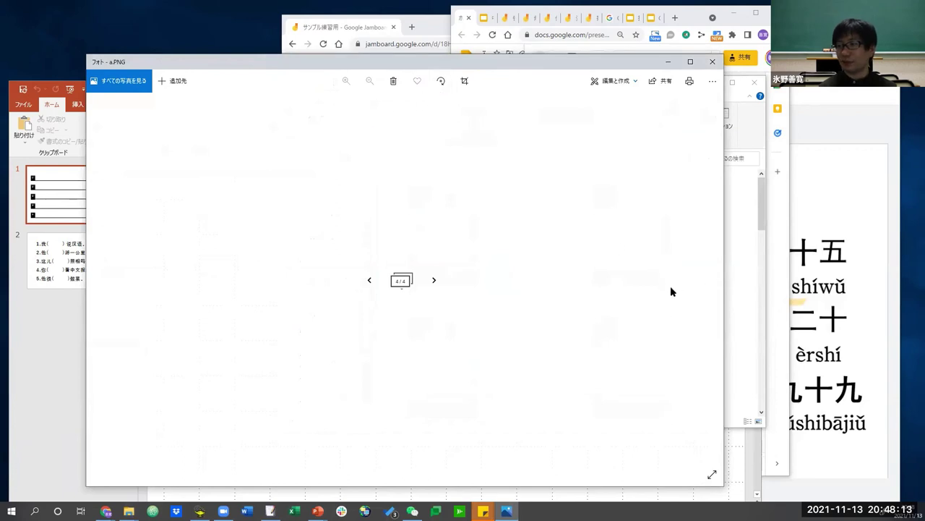
left_click(710, 278)
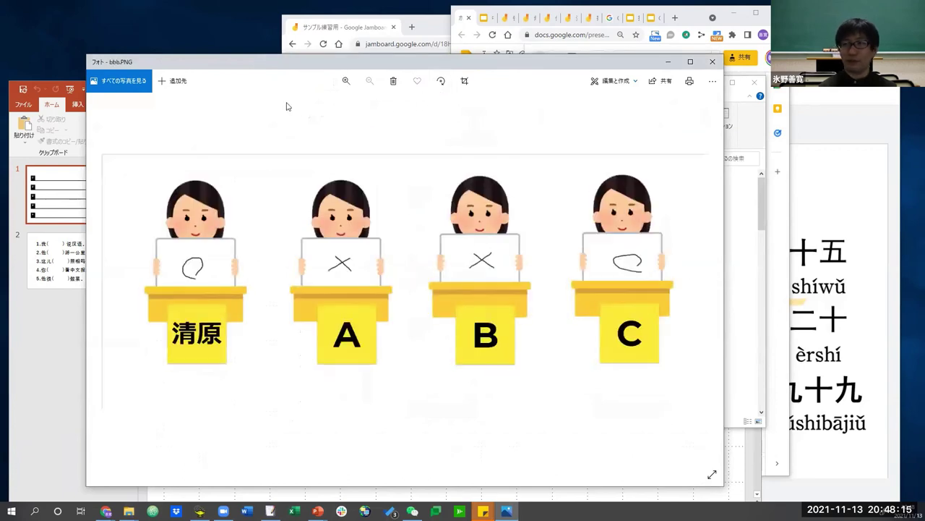
left_click_drag(215, 70, 187, 55)
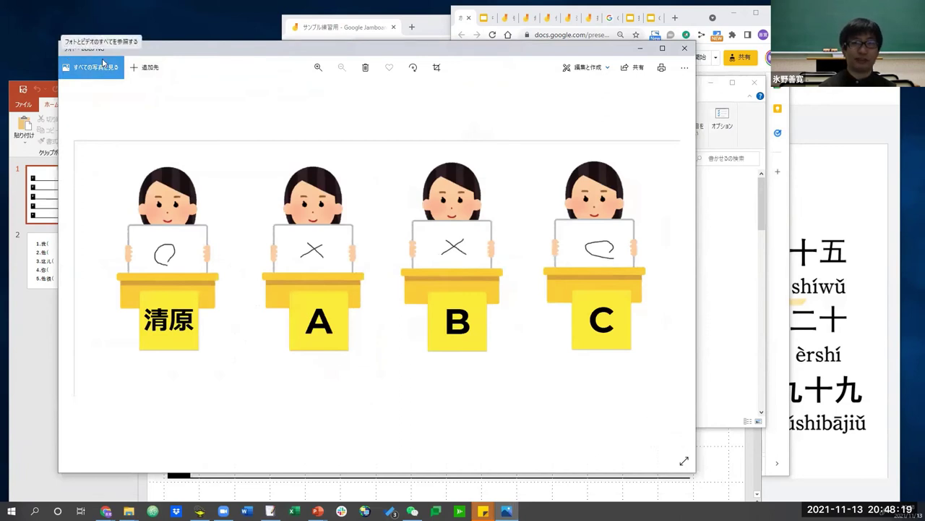
left_click(436, 70)
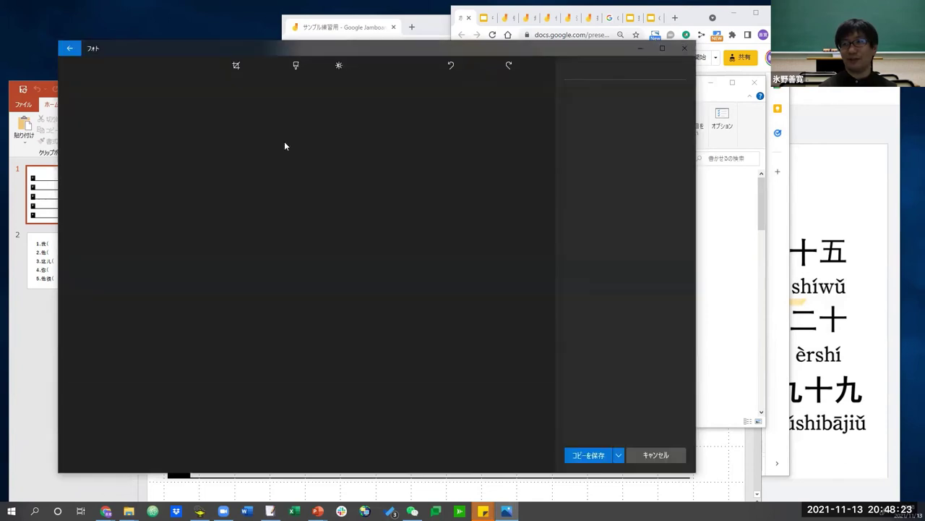
Crop bbb.PNG to the 清原 answerer holding the ○ board, save over the original, and close Photos
left_click_drag(78, 178, 91, 182)
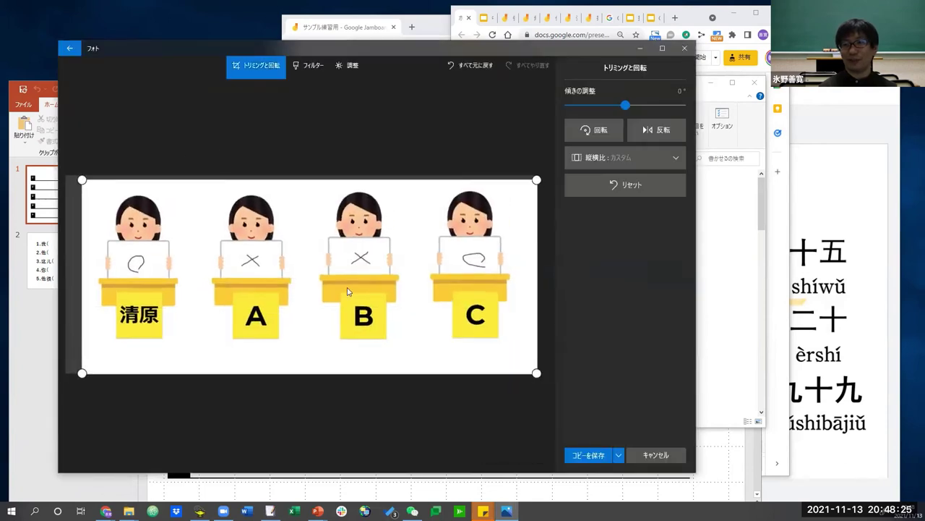
left_click_drag(535, 370, 192, 348)
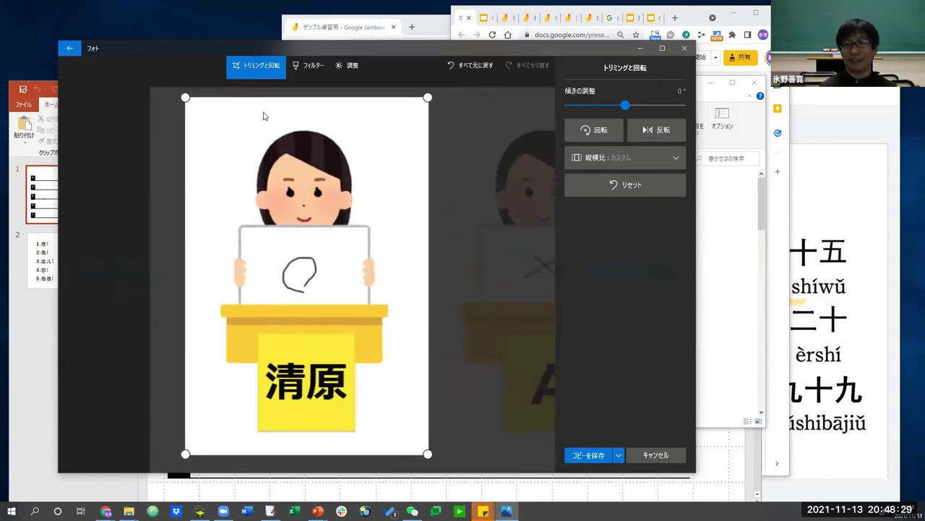
left_click(620, 455)
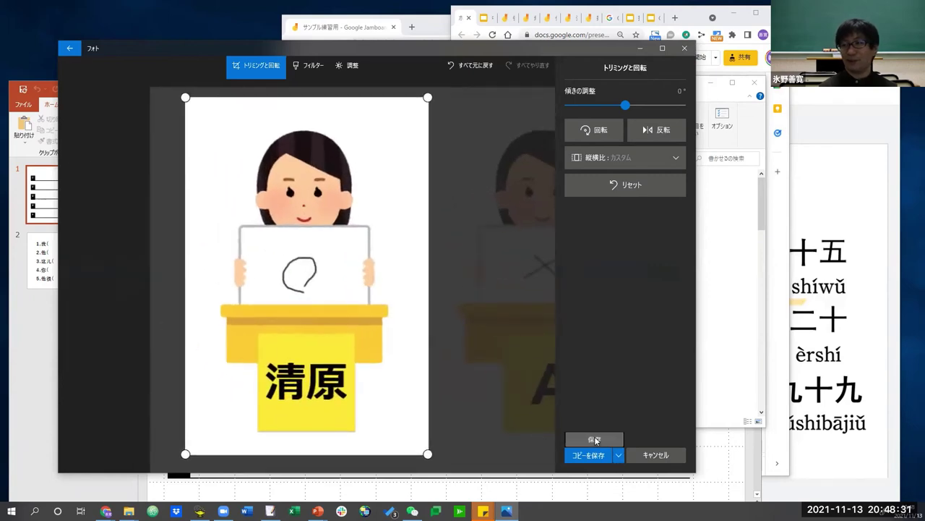
left_click(594, 436)
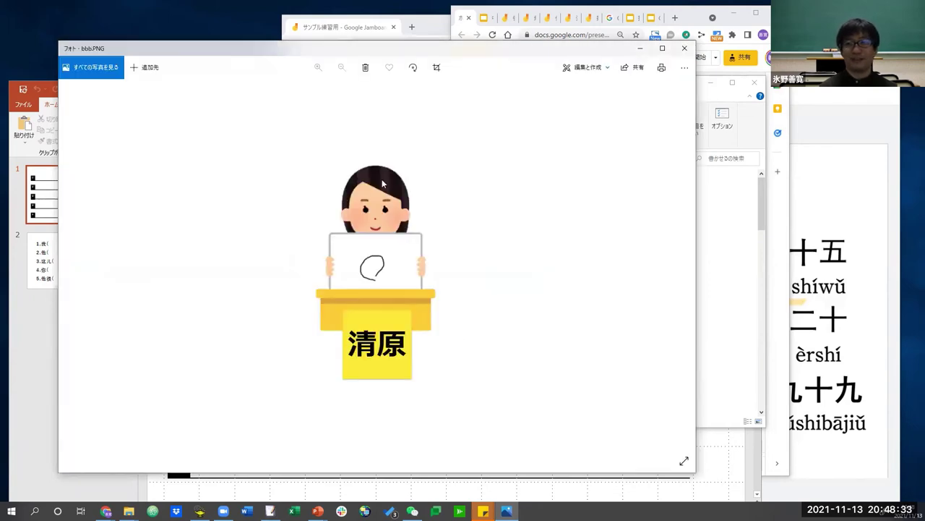
left_click(685, 48)
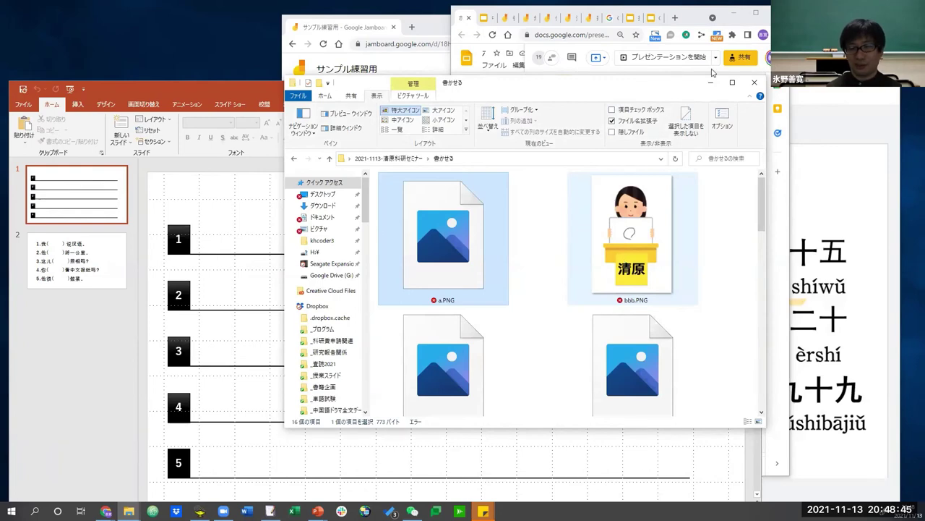
Close Explorer, flip between the two 書かせる.pptx worksheet slides, then close PowerPoint
left_click(754, 82)
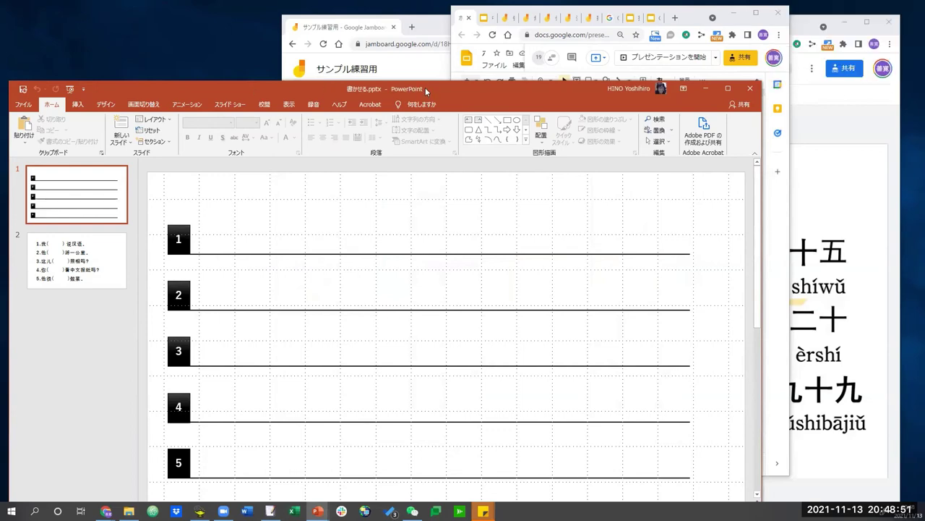
left_click_drag(426, 87, 486, 48)
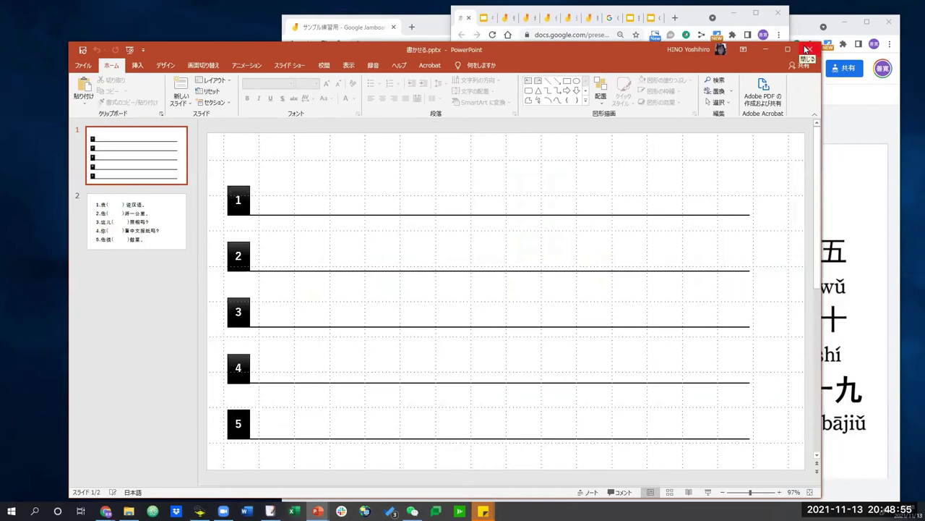
left_click(116, 211)
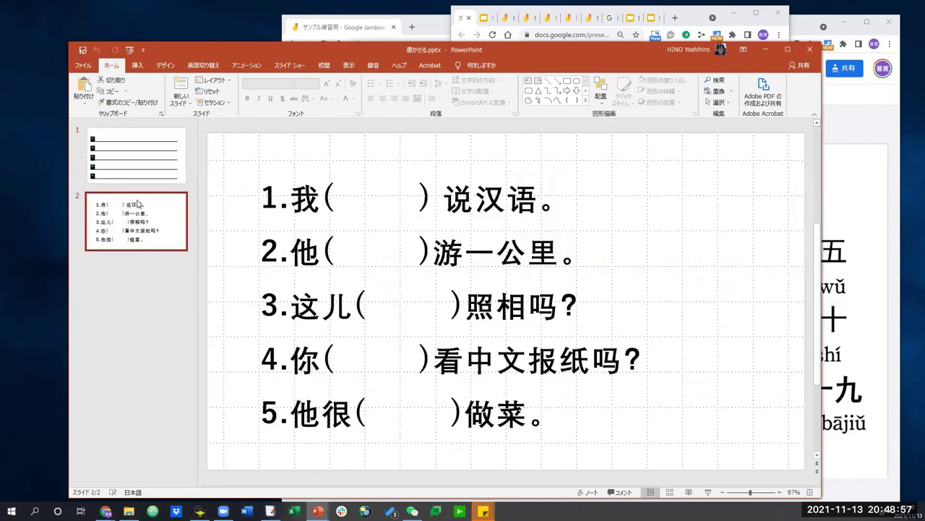
left_click(137, 156)
left_click(138, 217)
left_click(121, 137)
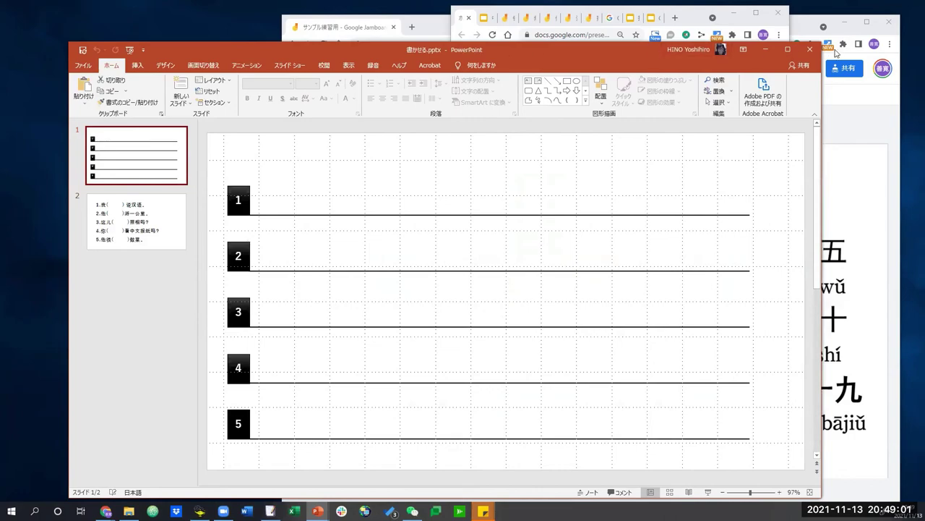
left_click(810, 49)
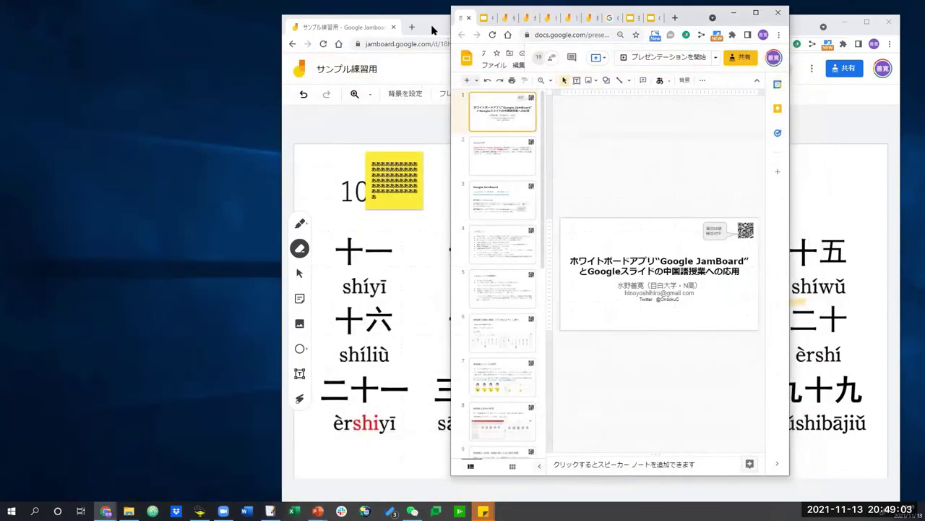
Resize the 写 sticky note larger, then smaller, then larger again
left_click_drag(433, 29, 326, 32)
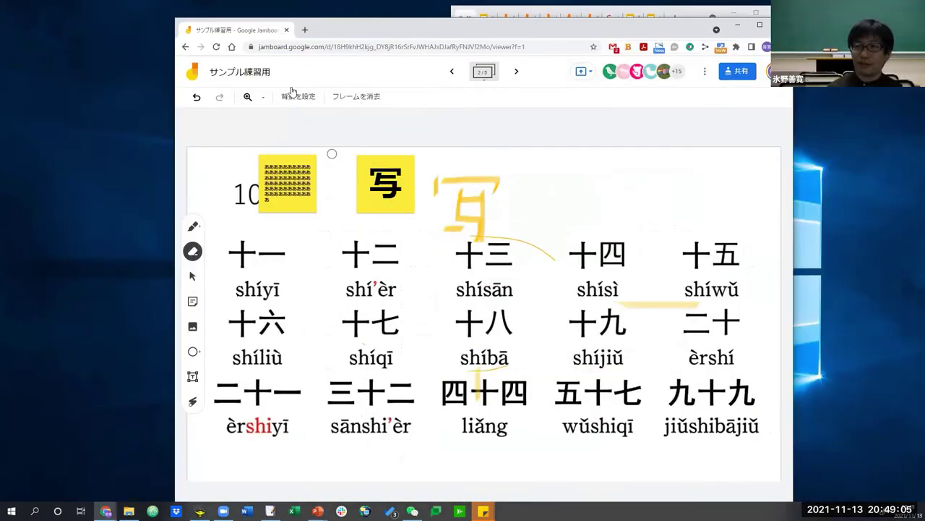
left_click(193, 277)
left_click(364, 190)
left_click_drag(413, 213, 578, 377)
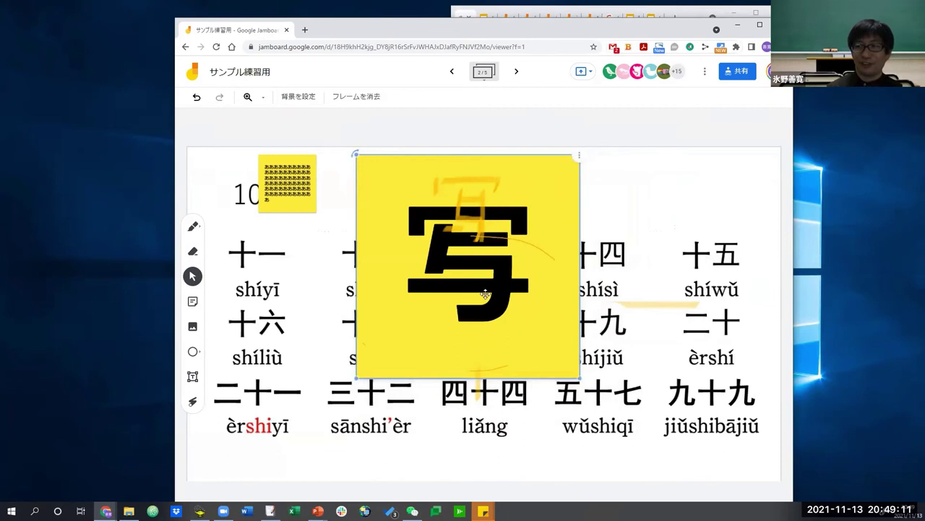
left_click_drag(578, 378, 643, 440)
left_click(701, 369)
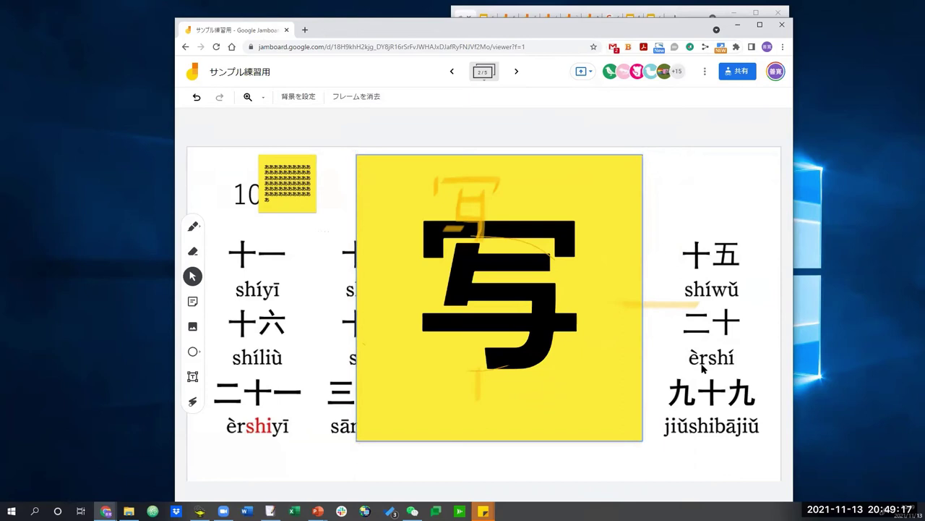
left_click(640, 433)
left_click_drag(643, 439, 515, 312)
Stretch the あ-filled sticky note across the board, maximize the browser, then shrink the note
left_click(318, 211)
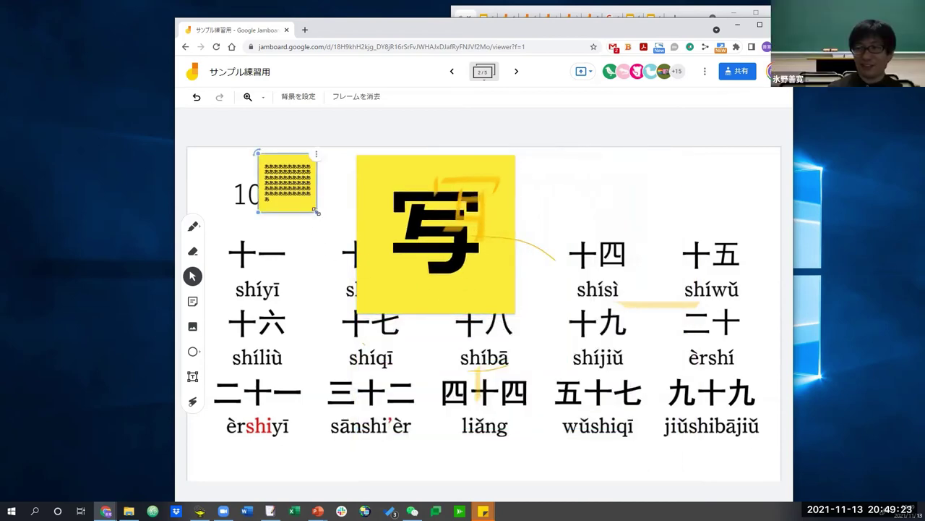
left_click_drag(317, 212, 639, 416)
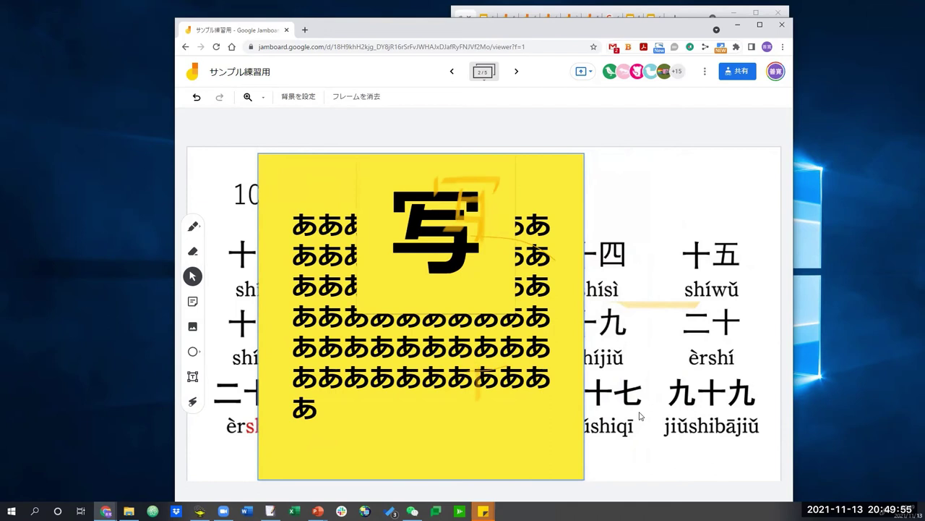
left_click(564, 262)
left_click_drag(173, 83, 65, 84)
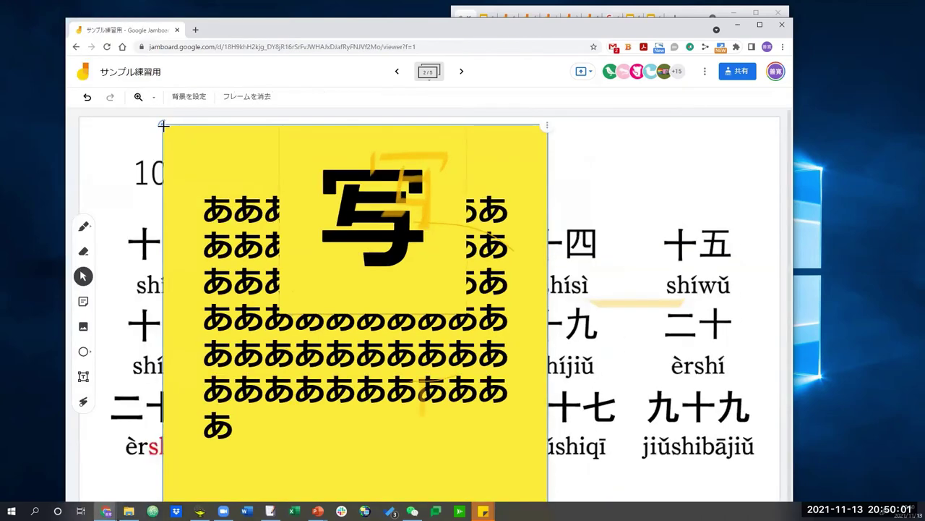
double_click(548, 23)
left_click(558, 427)
left_click_drag(581, 491, 262, 158)
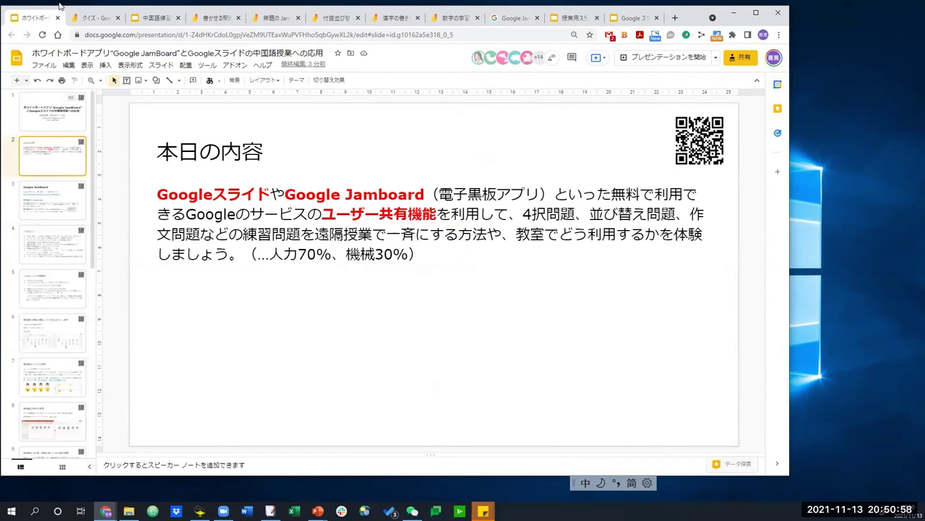
Toggle between the クイズ and 中国語練習 tabs, close 中国語練習, and open 書かせる問題
left_click(94, 24)
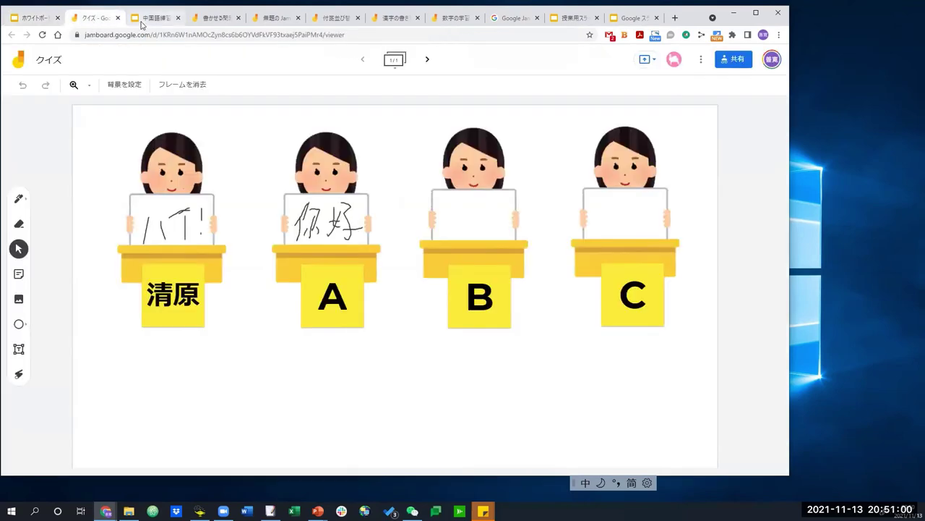
left_click(143, 23)
left_click(99, 22)
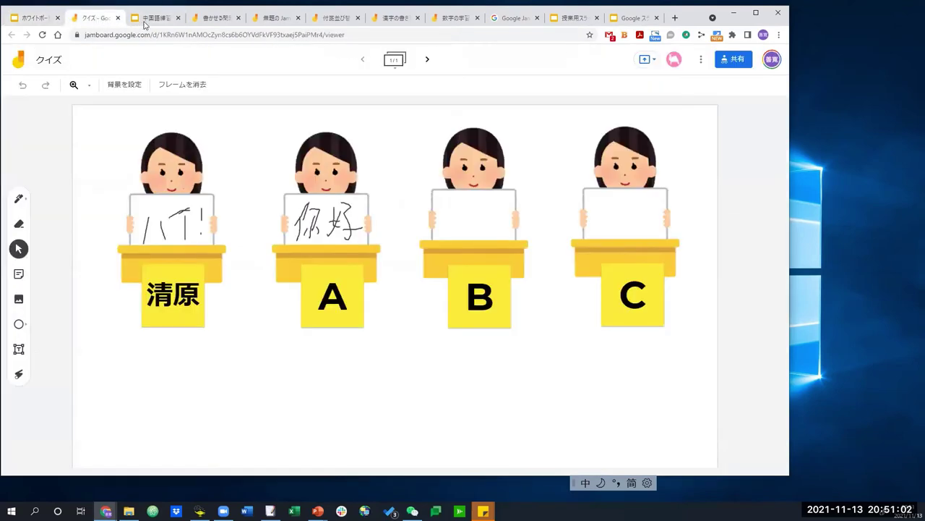
left_click(173, 24)
left_click(178, 18)
left_click(99, 22)
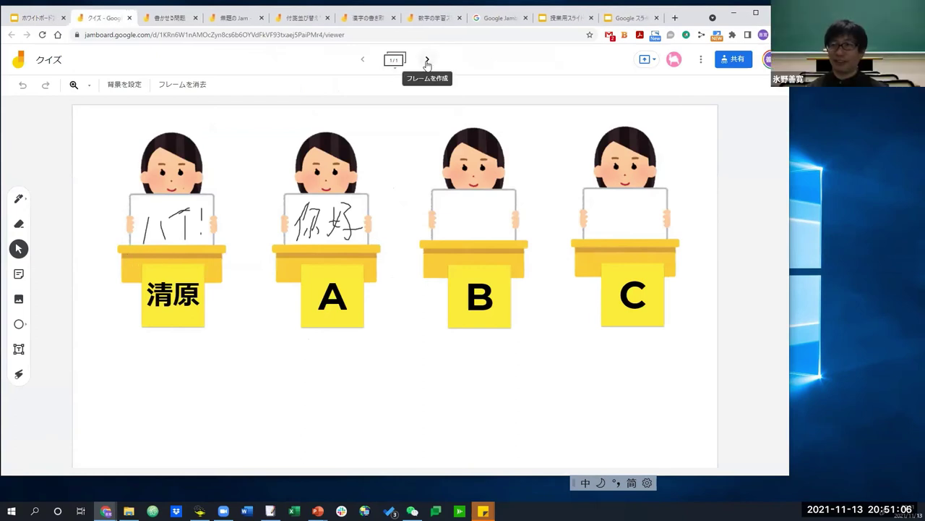
left_click(175, 17)
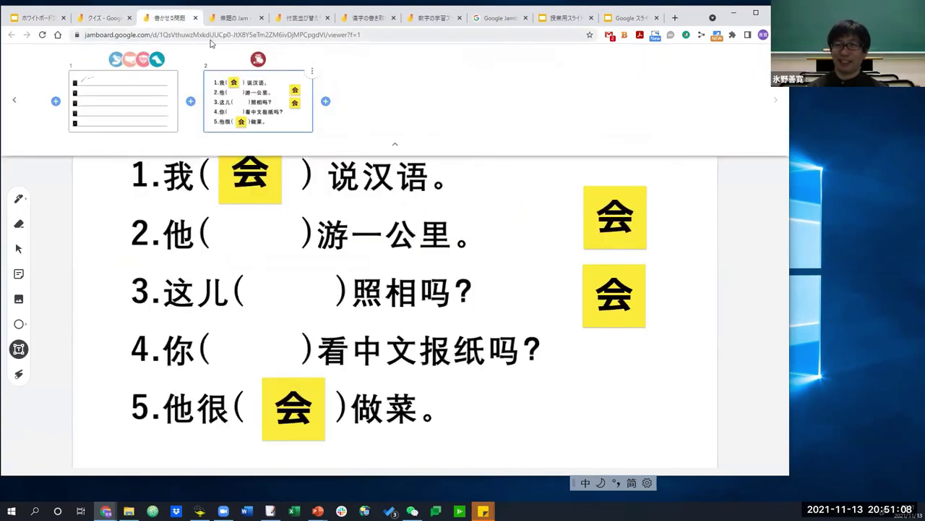
Show frame 1's lined 1–5 answer sheet, then switch to the 無題の Jam animal board
left_click(173, 100)
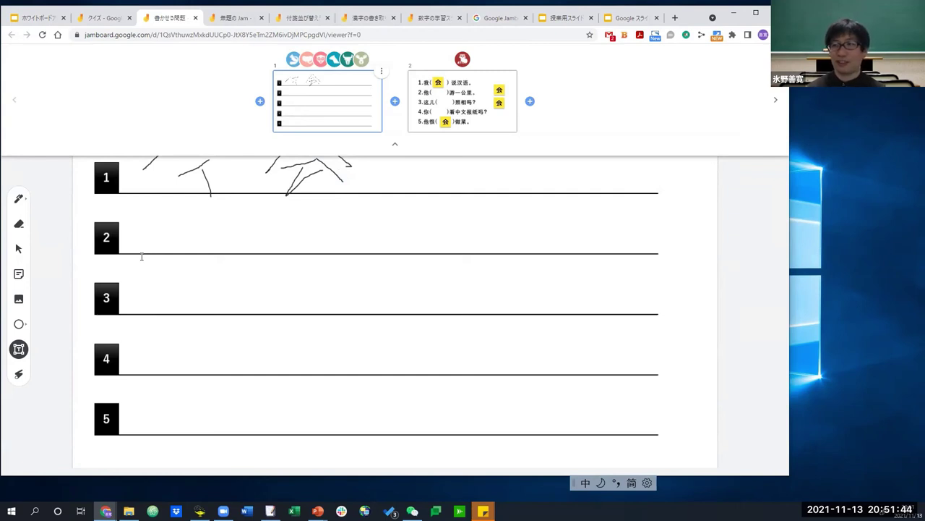
left_click(231, 17)
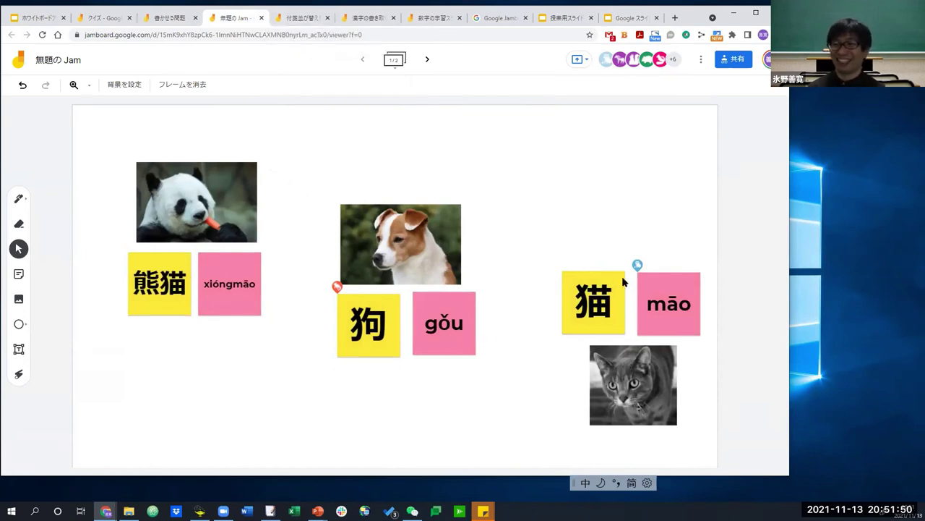
Step to the animal board's second frame and back, then switch to 付箋並び替え問題
left_click(428, 60)
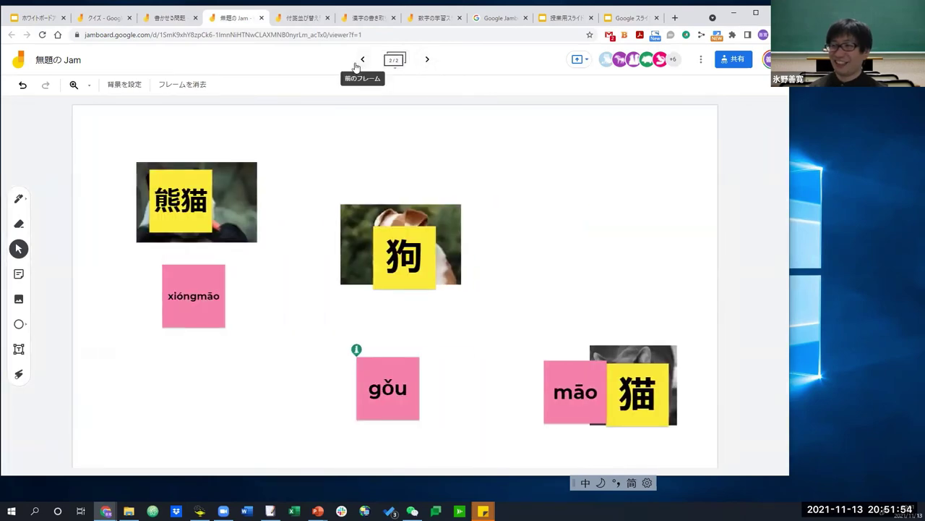
left_click(355, 66)
left_click(307, 19)
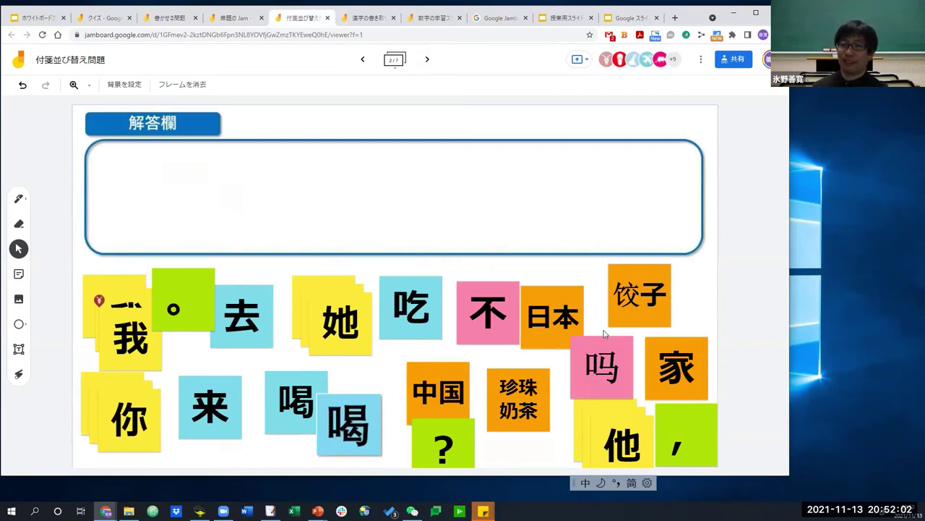
Drag the 她, 吃, 不 and 日本 sticky notes into the 解答欄 answer box
left_click_drag(359, 300, 147, 170)
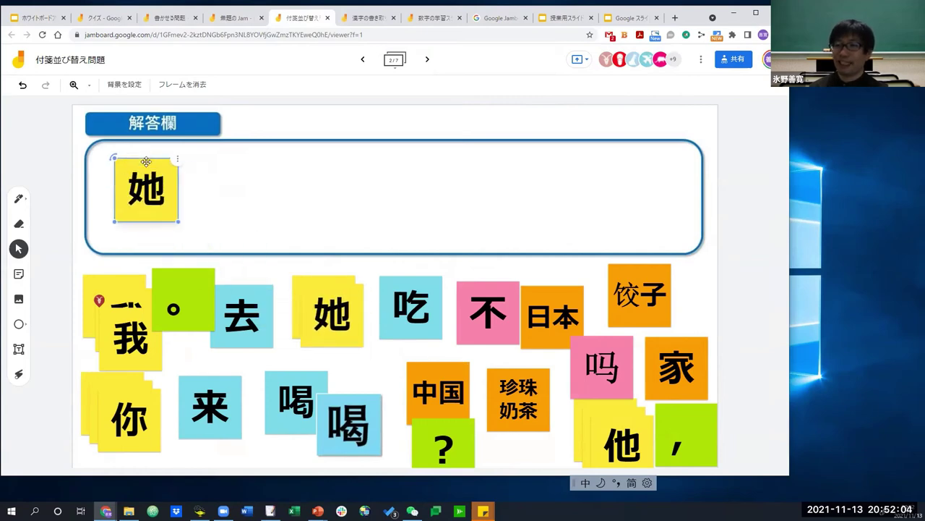
left_click(371, 313)
left_click_drag(401, 317, 168, 222)
left_click_drag(506, 283, 622, 162)
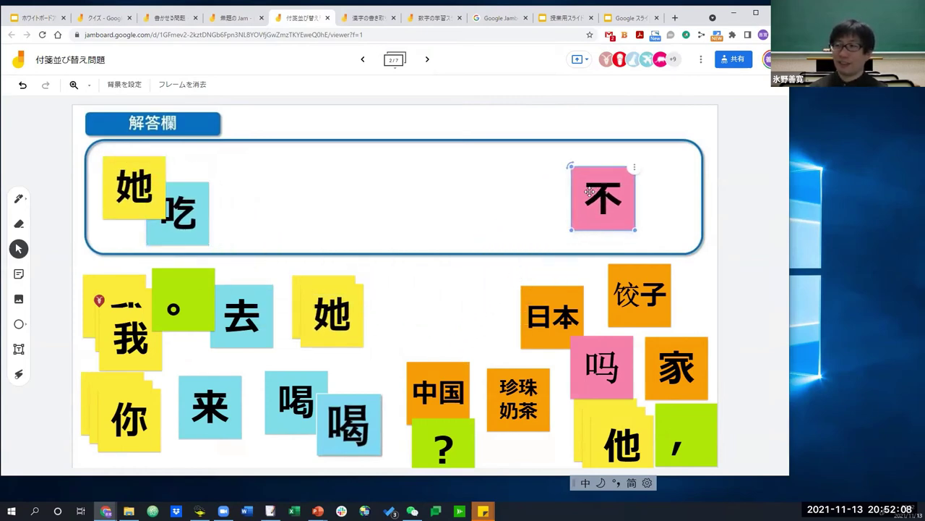
left_click_drag(545, 318, 591, 203)
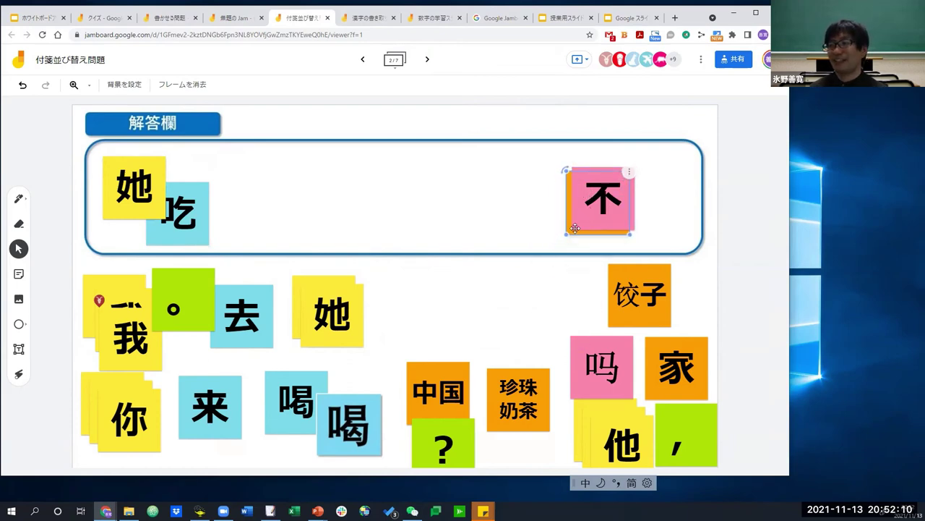
left_click_drag(351, 314, 262, 193)
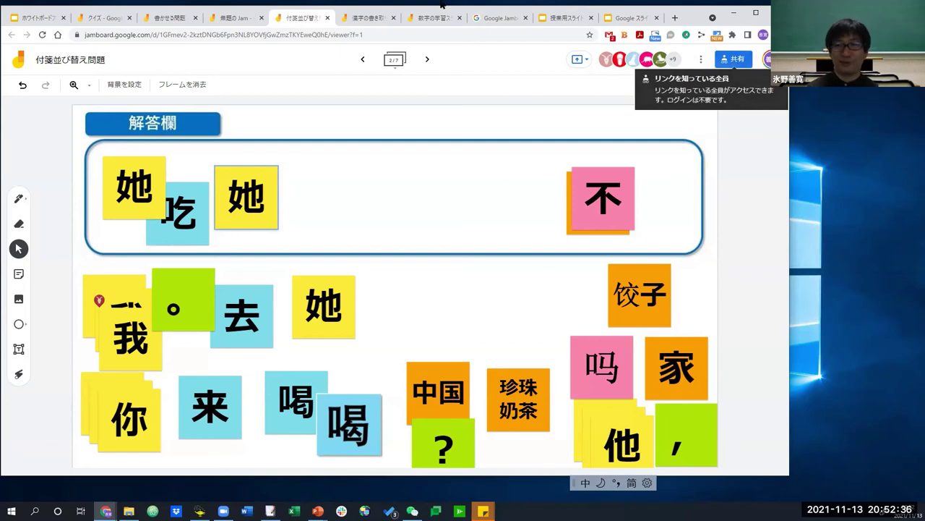
Open and cancel the board rename prompt, then return to the recent Jams list
left_click(51, 63)
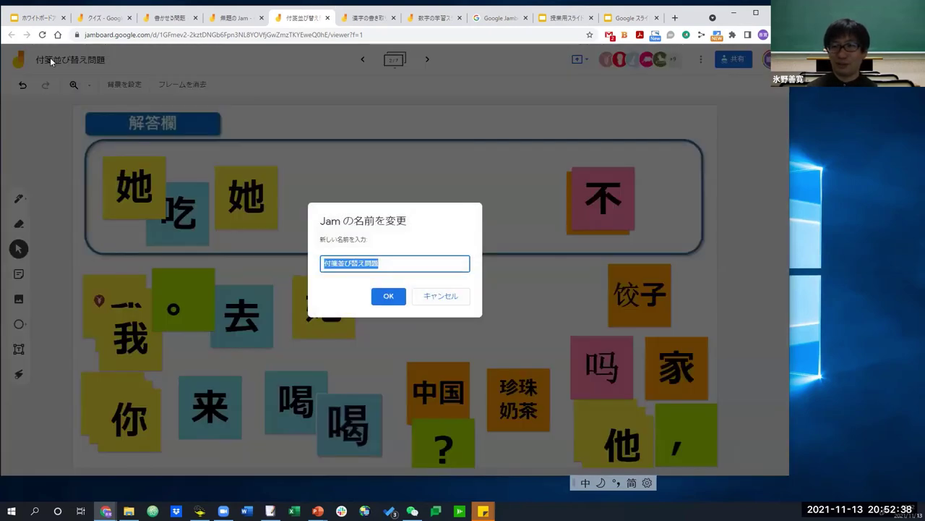
left_click(425, 299)
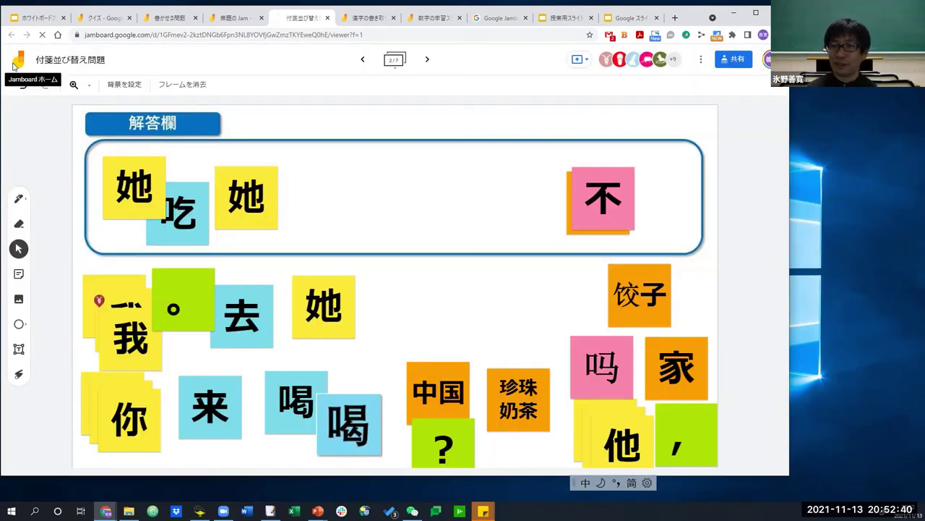
left_click(15, 65)
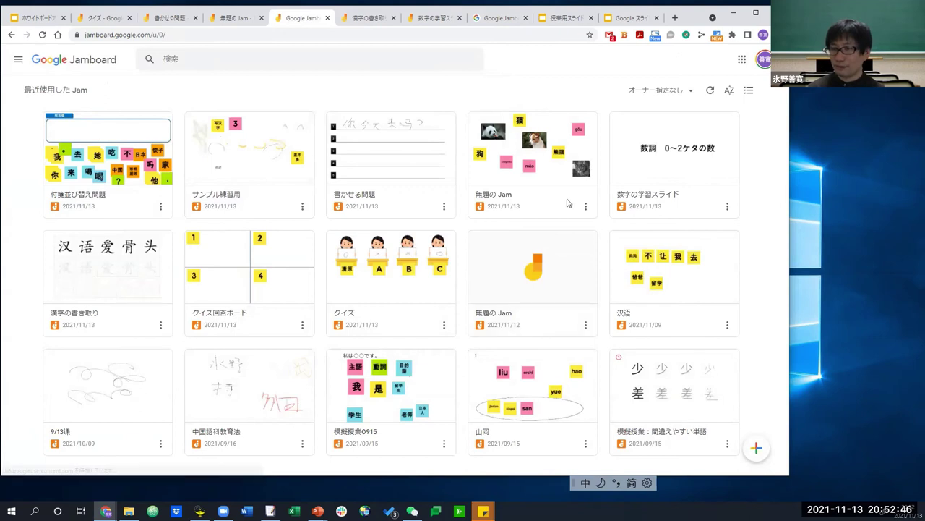
Create a blank Jam, go back home, and reopen the 付箋並び替え問題 board
left_click(758, 450)
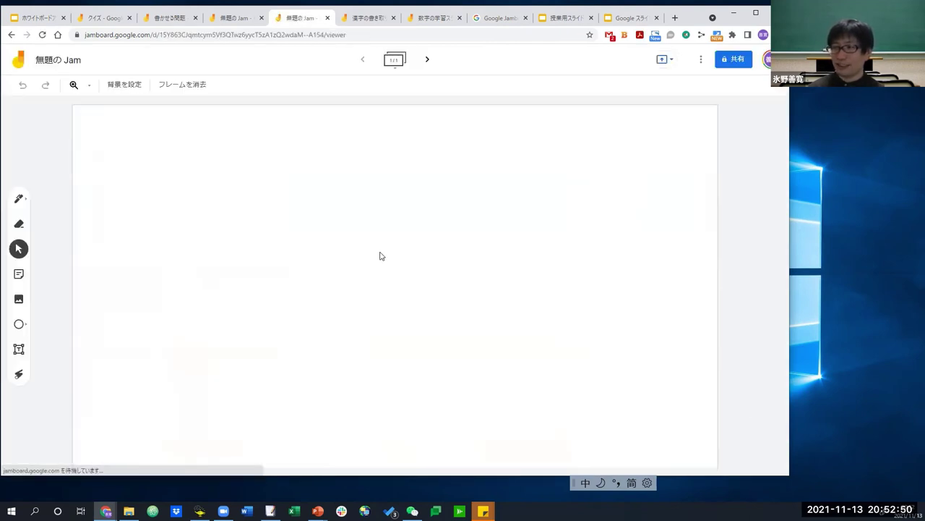
left_click(16, 61)
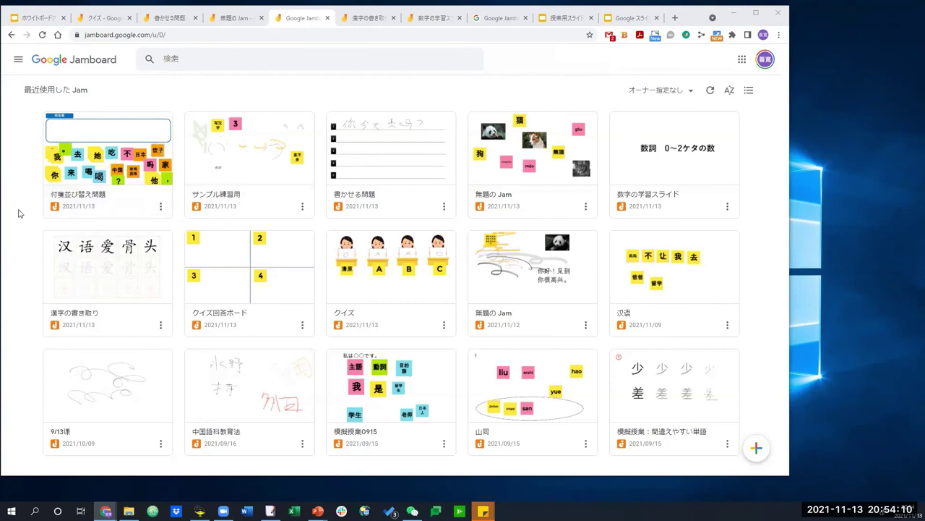
left_click(78, 191)
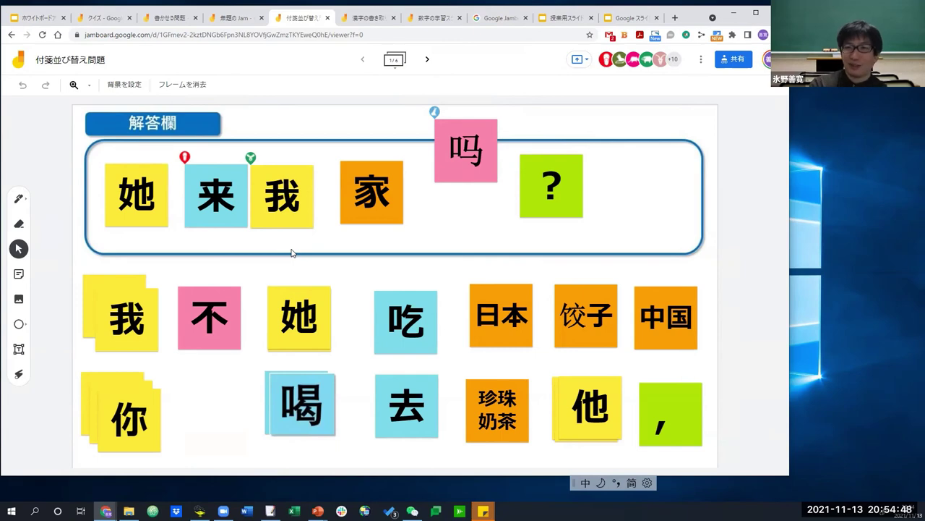
Nudge the top 她 note, peek at another board and return, then open the 共有 sharing settings
left_click_drag(321, 303, 319, 279)
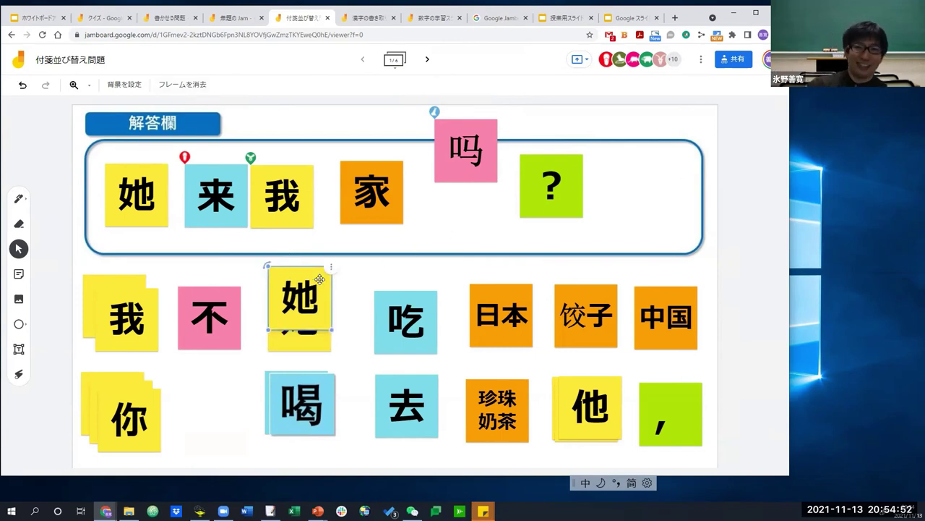
mouse_move(320, 279)
left_mouse_down()
mouse_move(251, 235)
mouse_move(288, 288)
mouse_move(274, 235)
mouse_move(251, 215)
mouse_move(307, 282)
left_mouse_up()
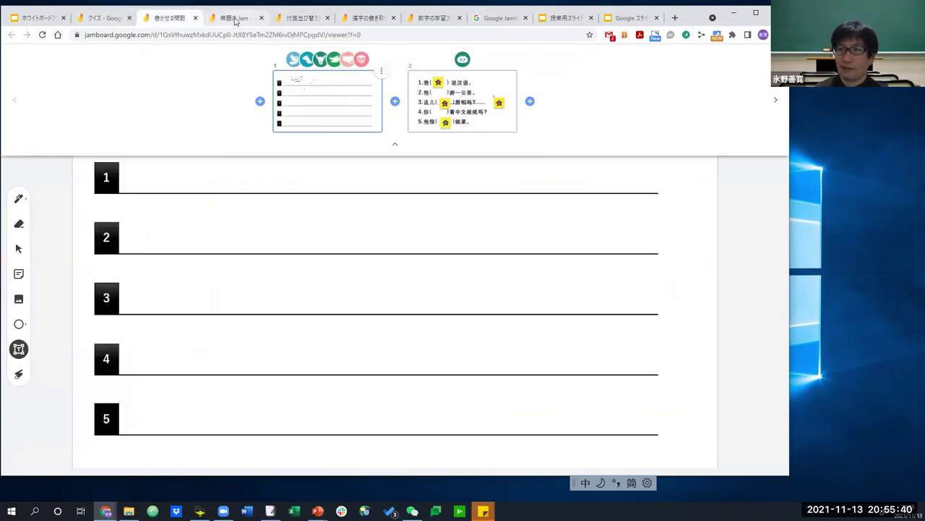
left_click(233, 18)
left_click(300, 18)
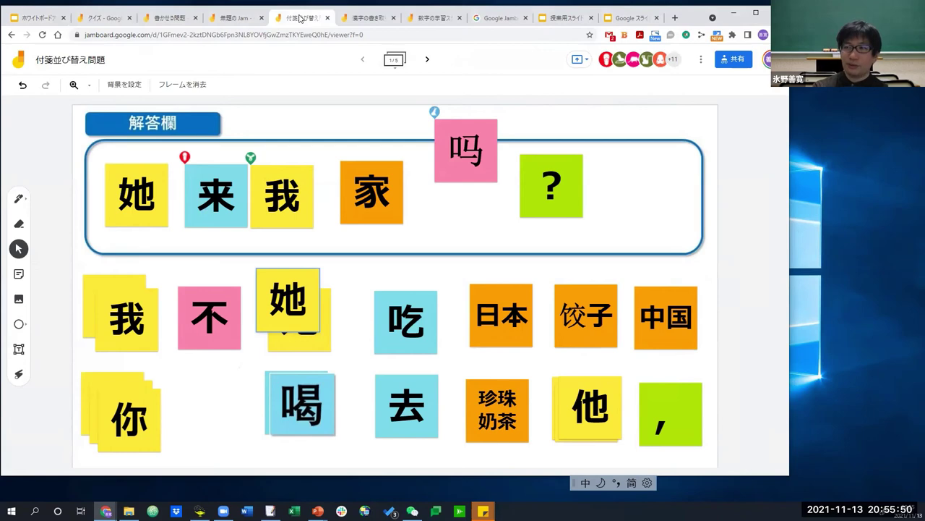
left_click(748, 61)
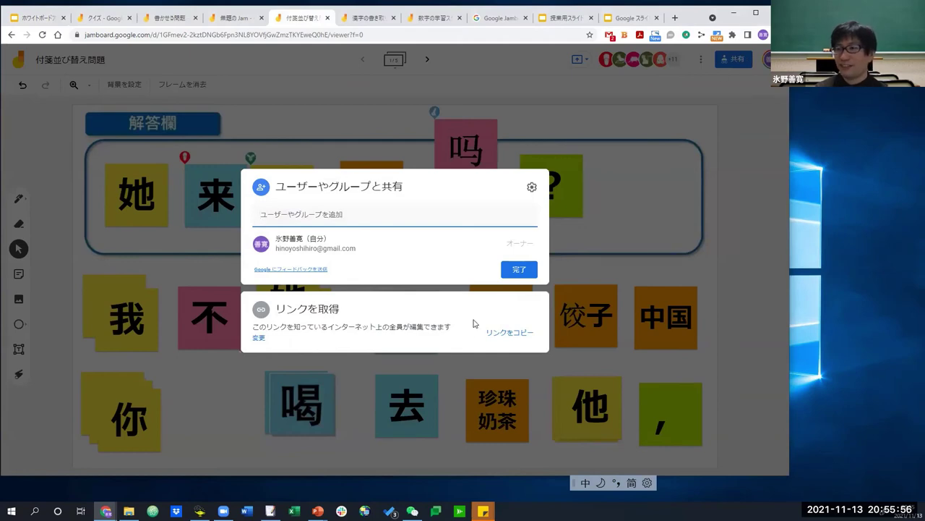
Dismiss the share dialog to bring the 付箋並び替え問題 board's 她 来 我 家 吗 ? frame back into view
left_click(689, 212)
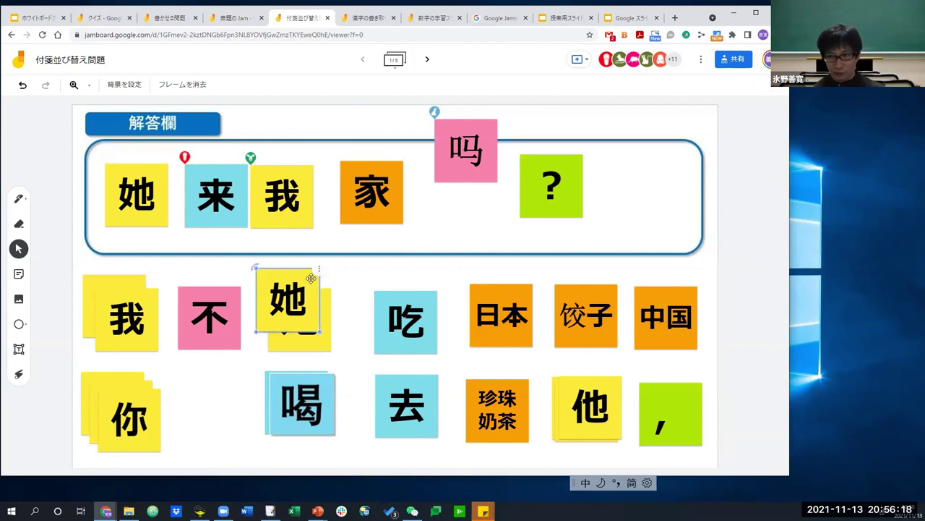
On frame 2, move 她 and 吃 out and put 珍珠奶茶 and 喝 into the answer box
mouse_move(304, 273)
left_mouse_down()
mouse_move(278, 309)
mouse_move(303, 196)
left_mouse_up()
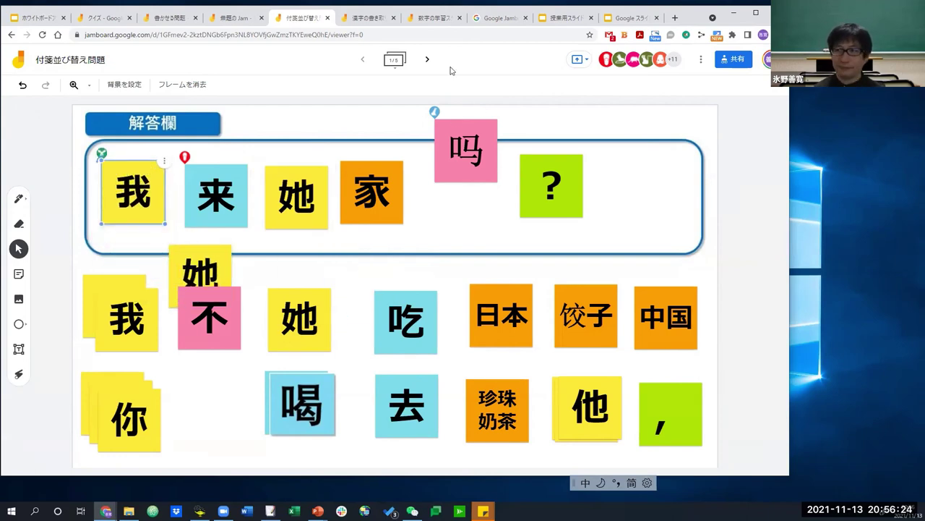
left_click(394, 61)
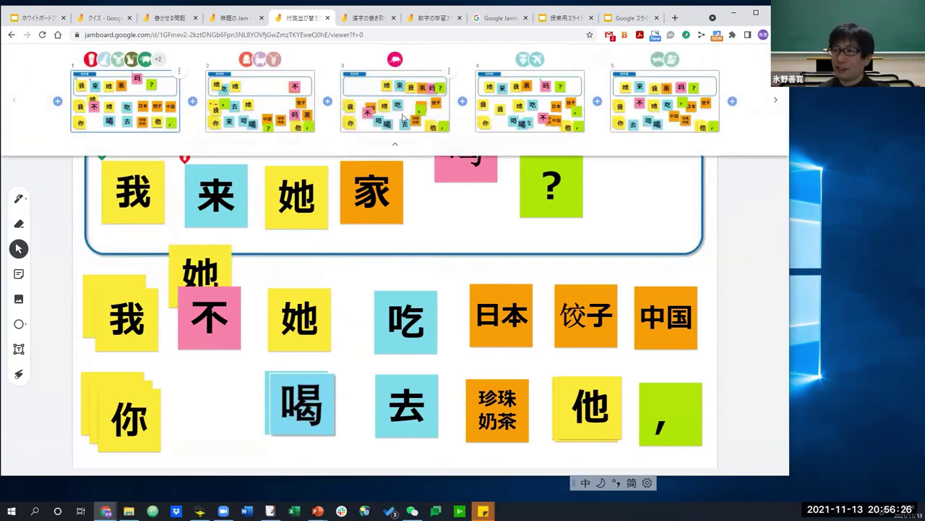
left_click(249, 97)
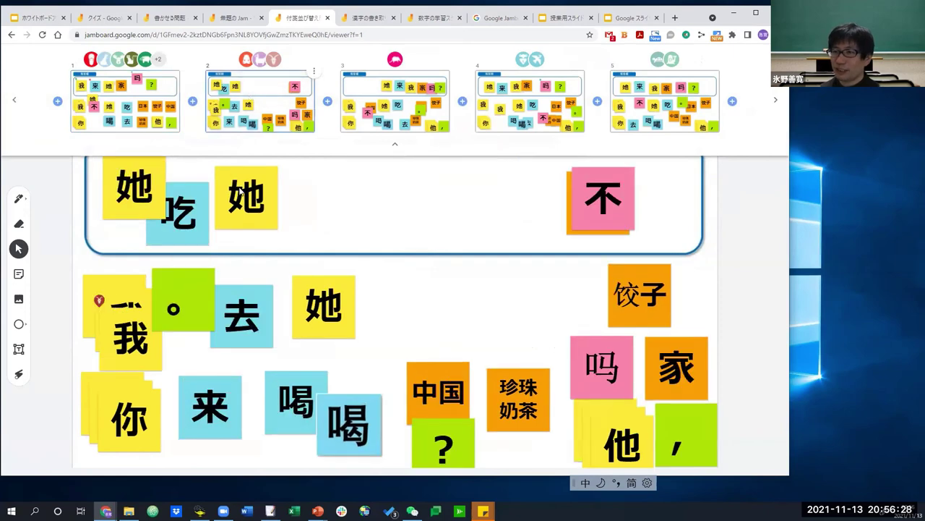
left_click_drag(263, 177, 518, 299)
left_click(466, 388)
left_click_drag(499, 396, 274, 185)
left_click_drag(202, 228, 354, 358)
left_click_drag(379, 421, 229, 182)
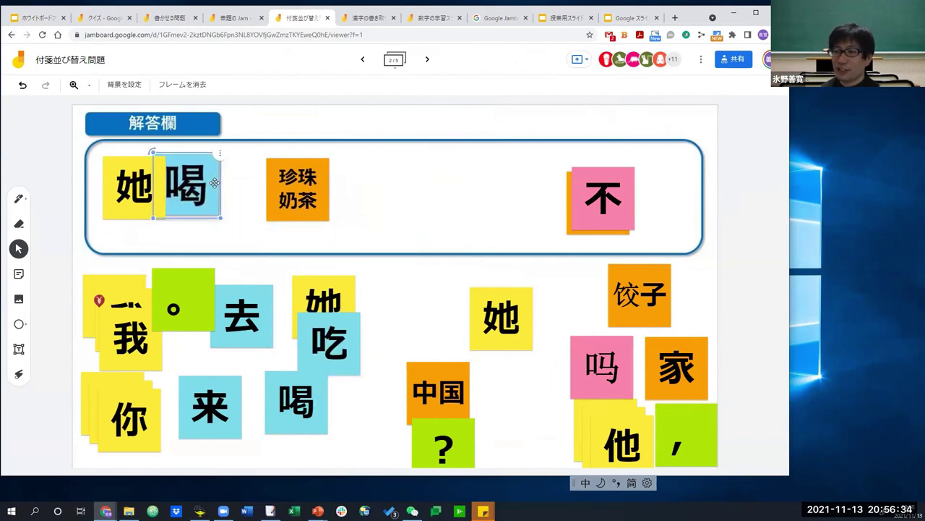
left_click(394, 60)
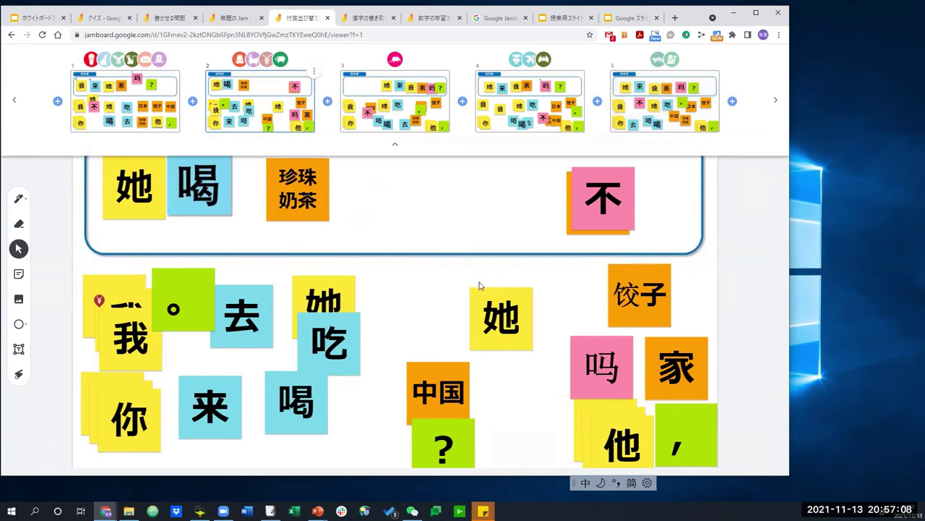
Copy the board's edit link via 共有 → リンクをコピー and open a new browser tab
left_click(449, 295)
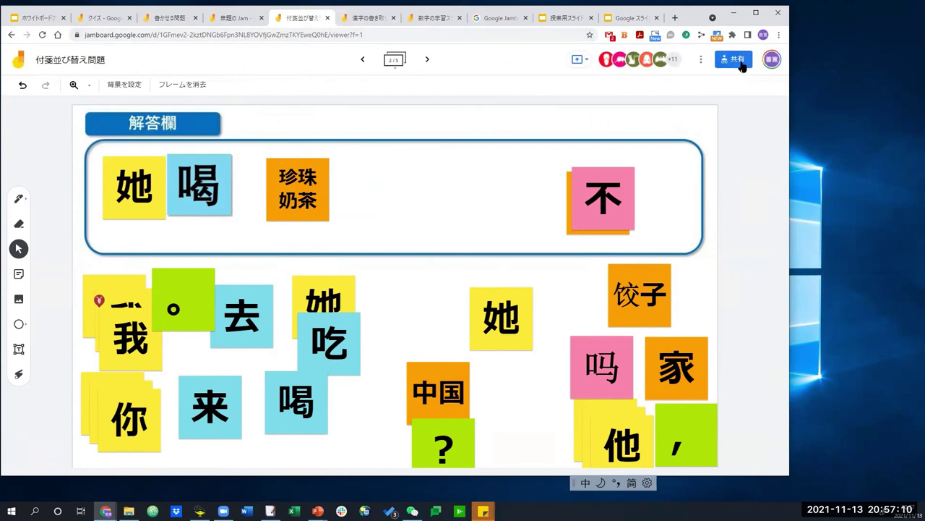
left_click(736, 59)
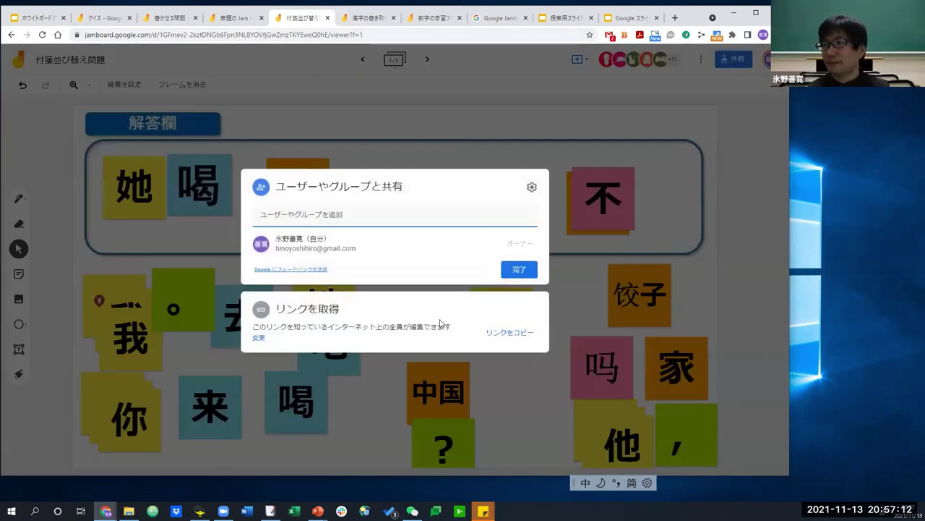
left_click(508, 334)
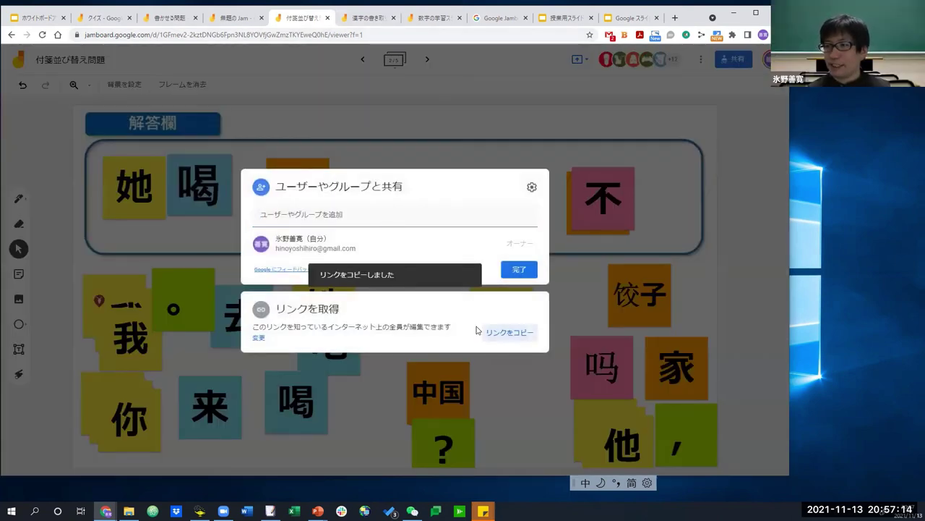
key("ctrl+t")
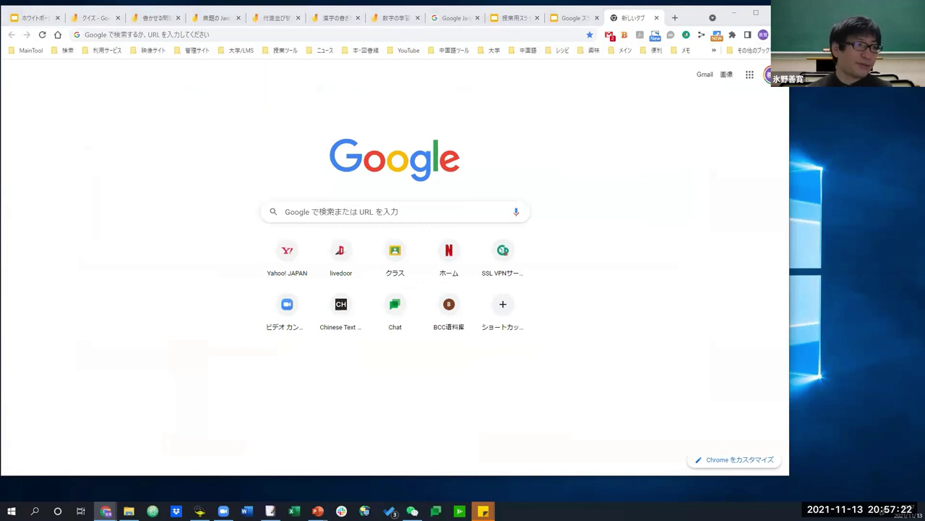
Open the QRのススメ result from the qr作成 search, then switch to the クイズ Jamboard tab
key("alt+Tab")
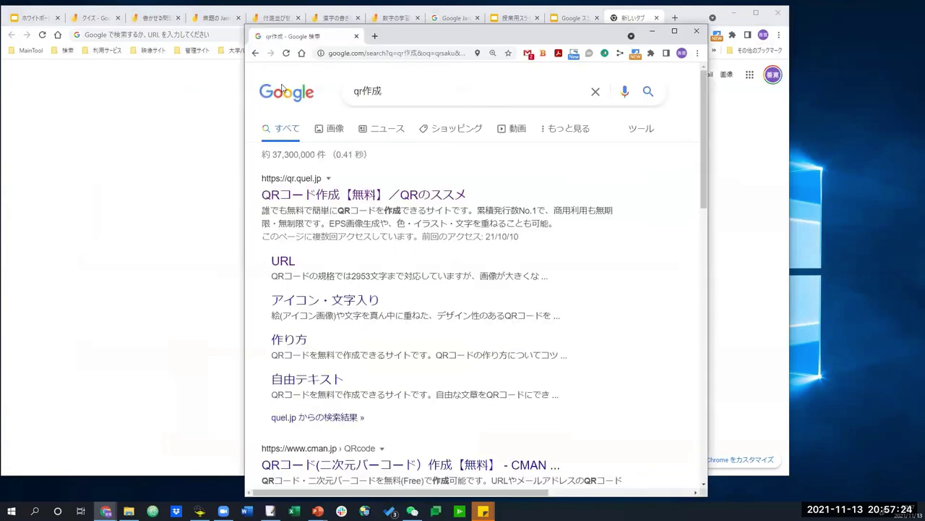
left_click(320, 191)
left_click(179, 105)
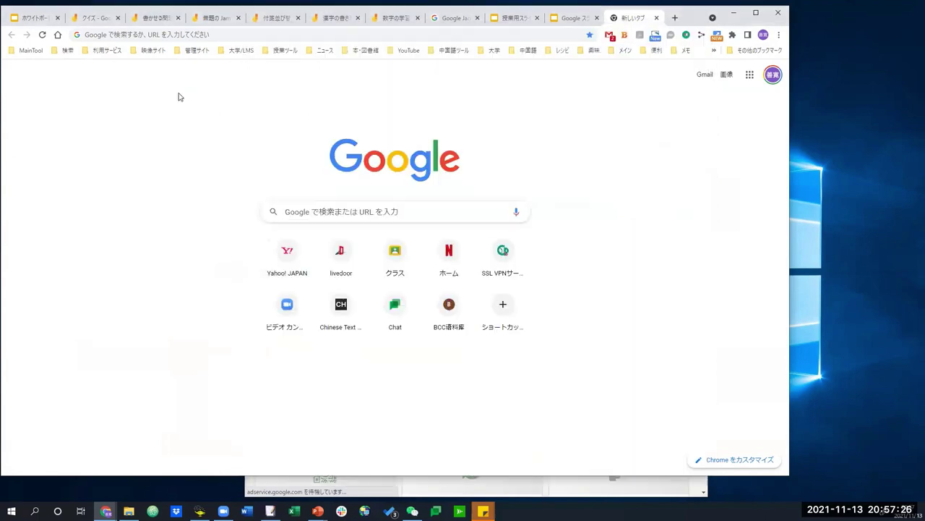
left_click(571, 17)
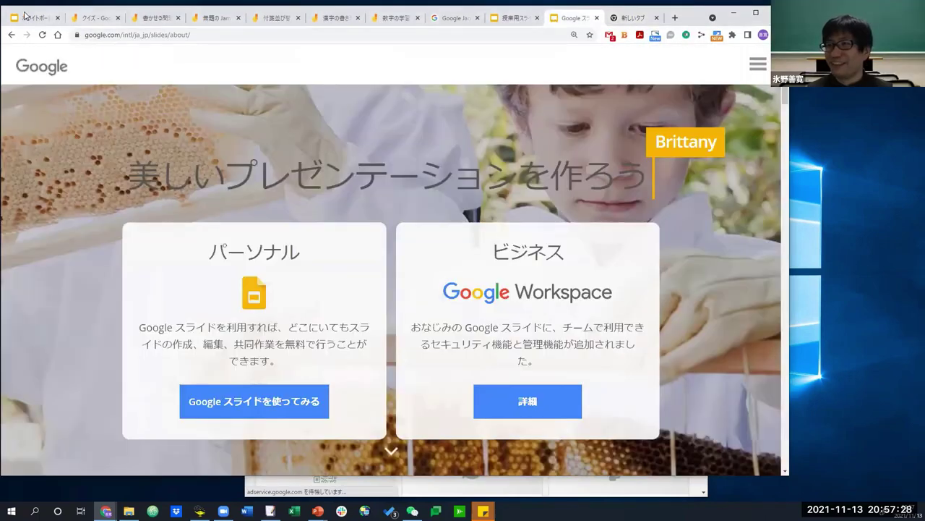
left_click(31, 18)
left_click(94, 17)
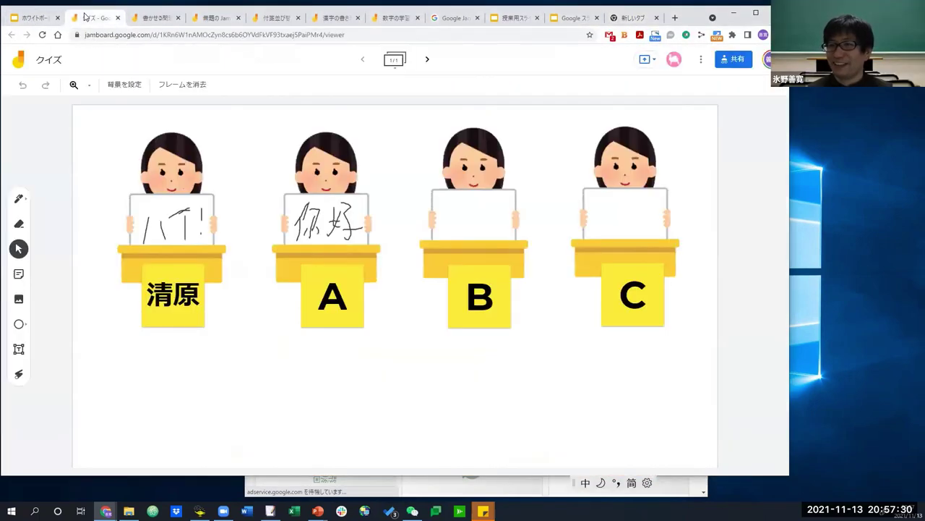
Show a QR code for the クイズ board's address, then return to the new tab
left_click(577, 35)
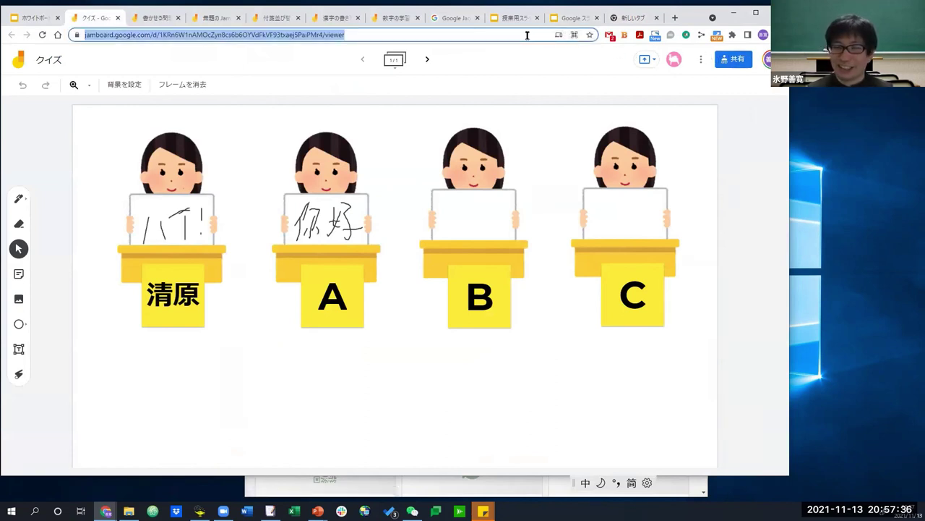
left_click(575, 35)
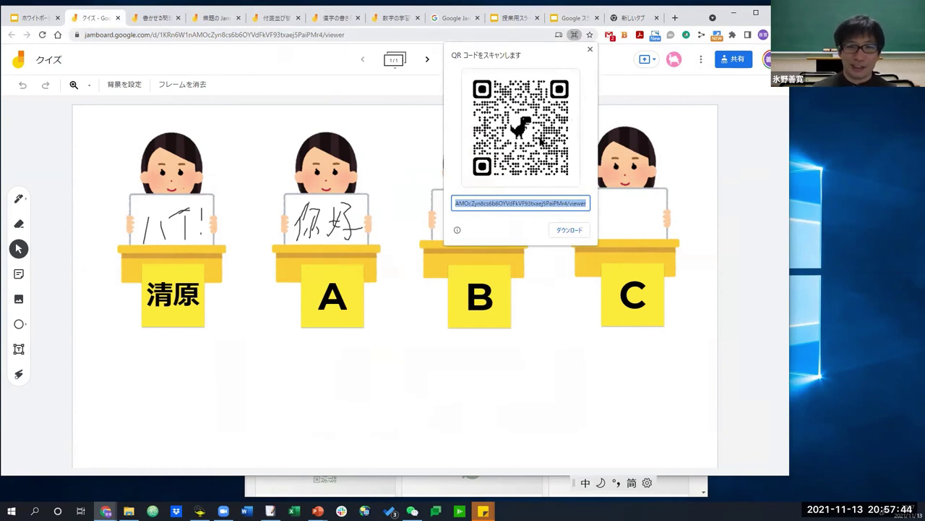
left_click(621, 20)
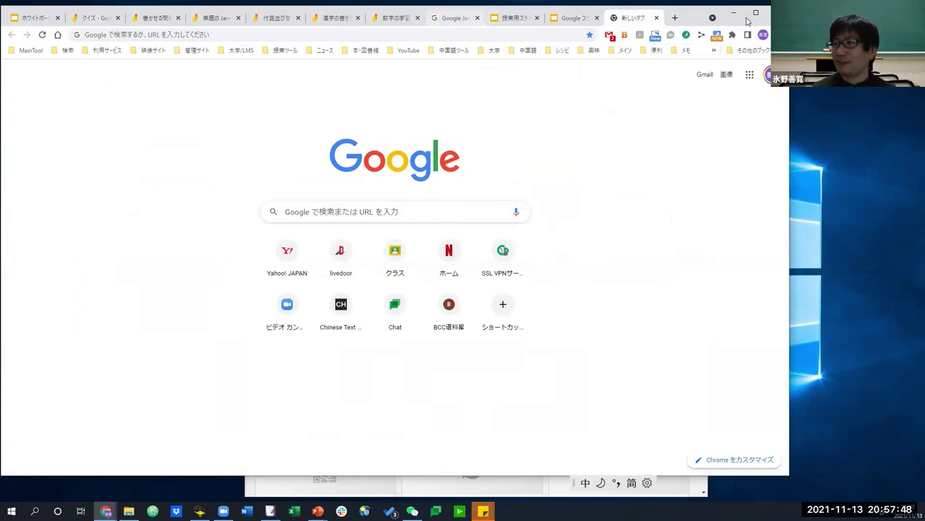
Paste the Jamboard link into QRのススメ and generate its QR code
double_click(698, 17)
left_click(494, 41)
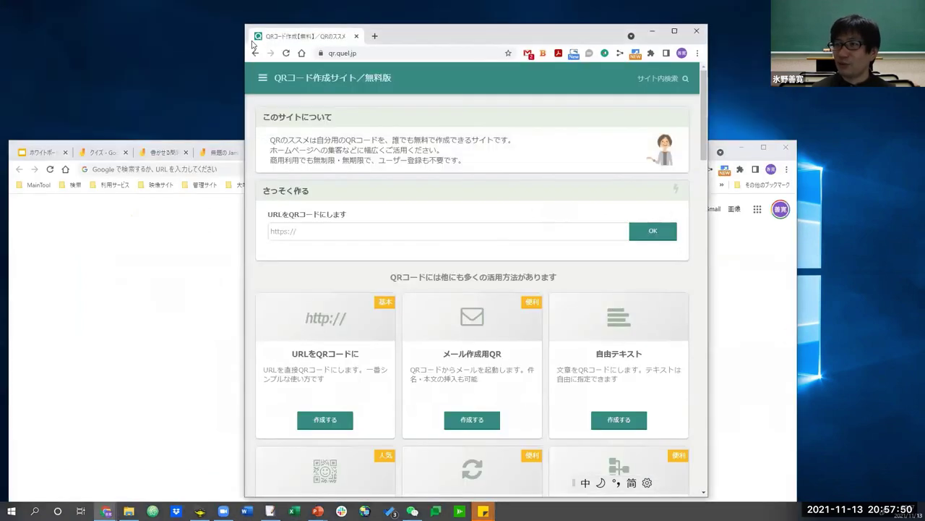
left_click(294, 231)
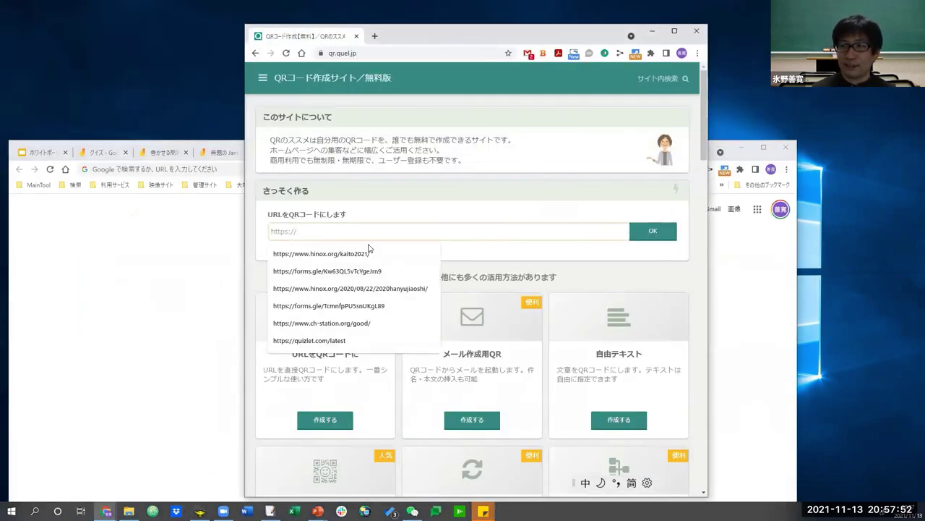
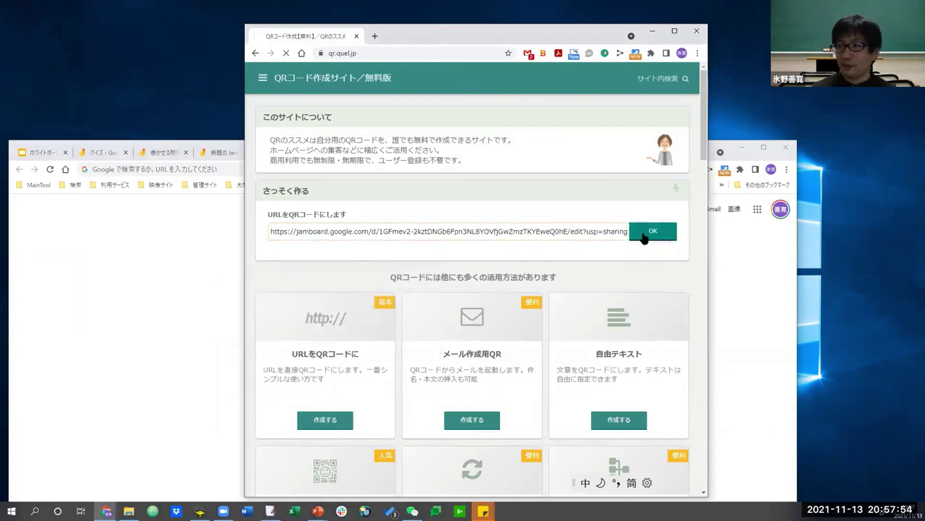
left_click(651, 232)
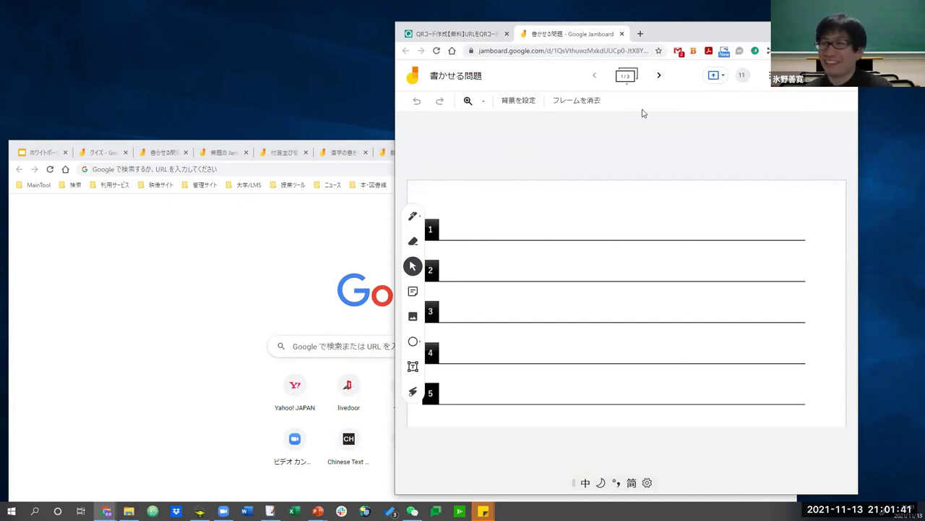
left_click(541, 52)
type("https://is.gd/")
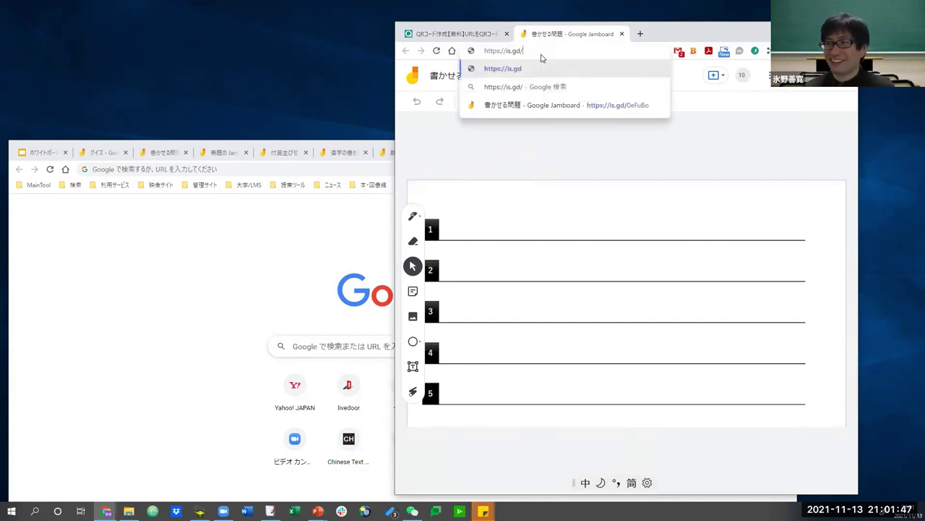
key("Return")
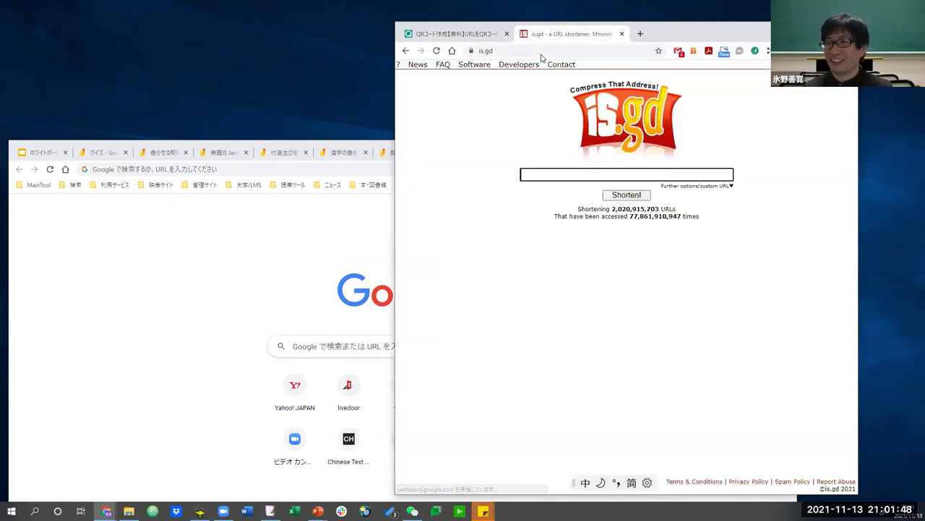